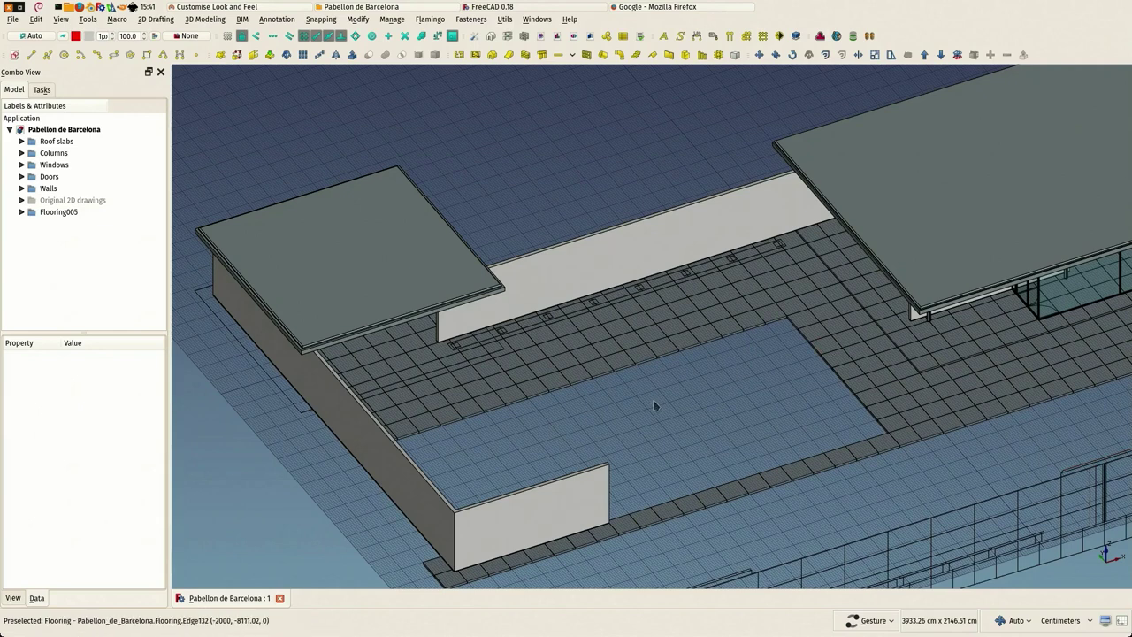
# Step: Examine the bench's plan outline beside the long wall and its elevation lines in front of the pavilion
pyautogui.scroll(1, 512, 314)
pyautogui.scroll(5, 511, 314)
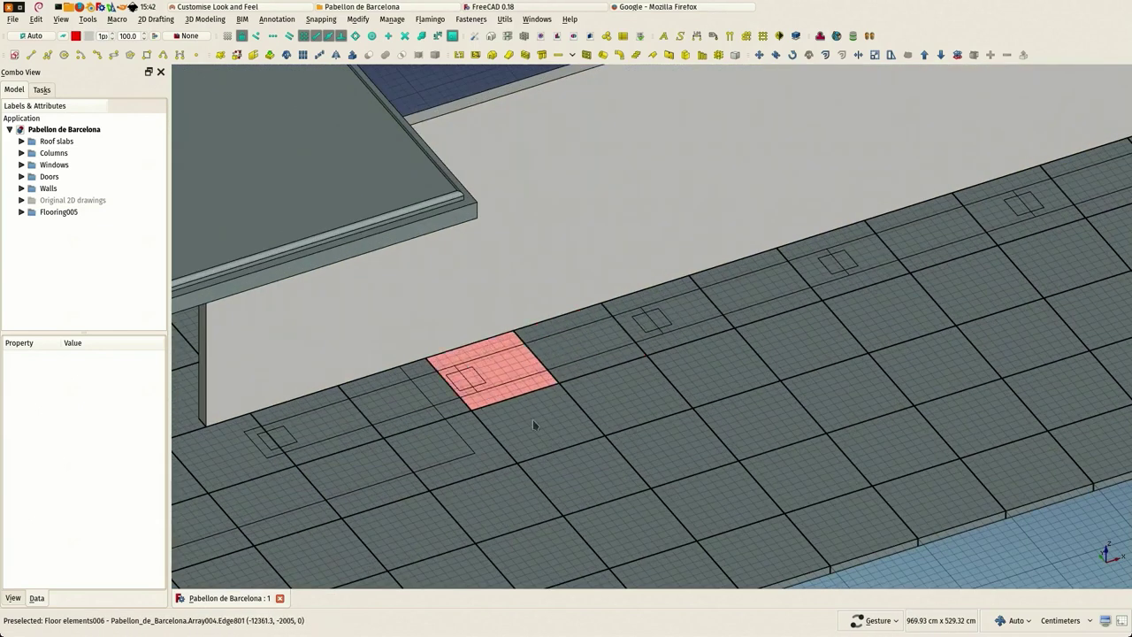
pyautogui.scroll(-6, 514, 378)
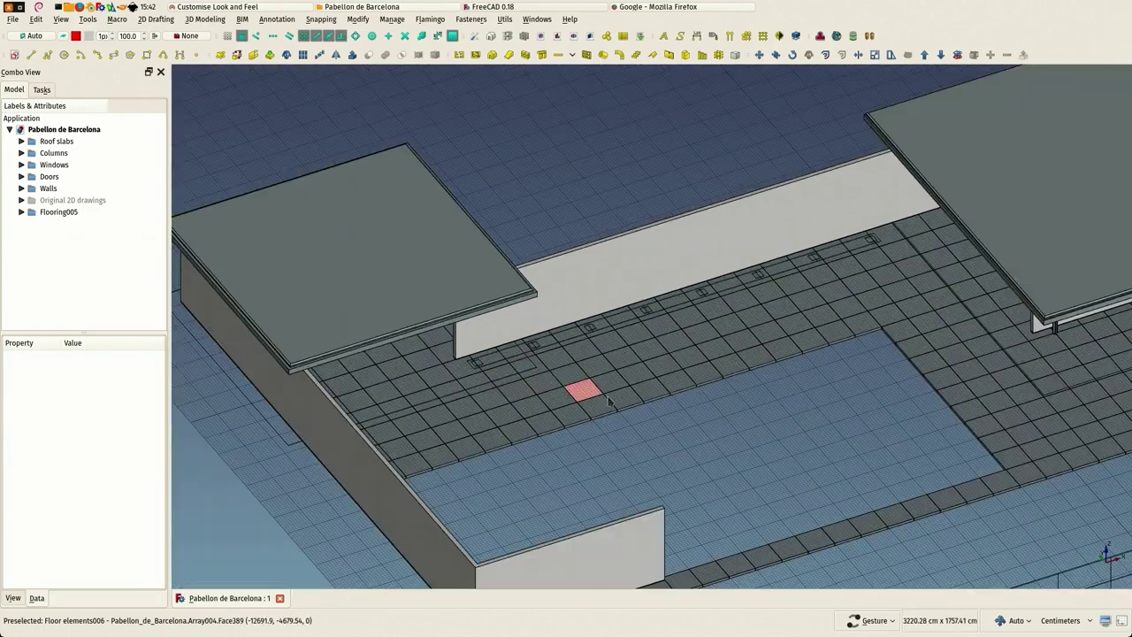
pyautogui.scroll(-1, 593, 364)
pyautogui.scroll(5, 678, 432)
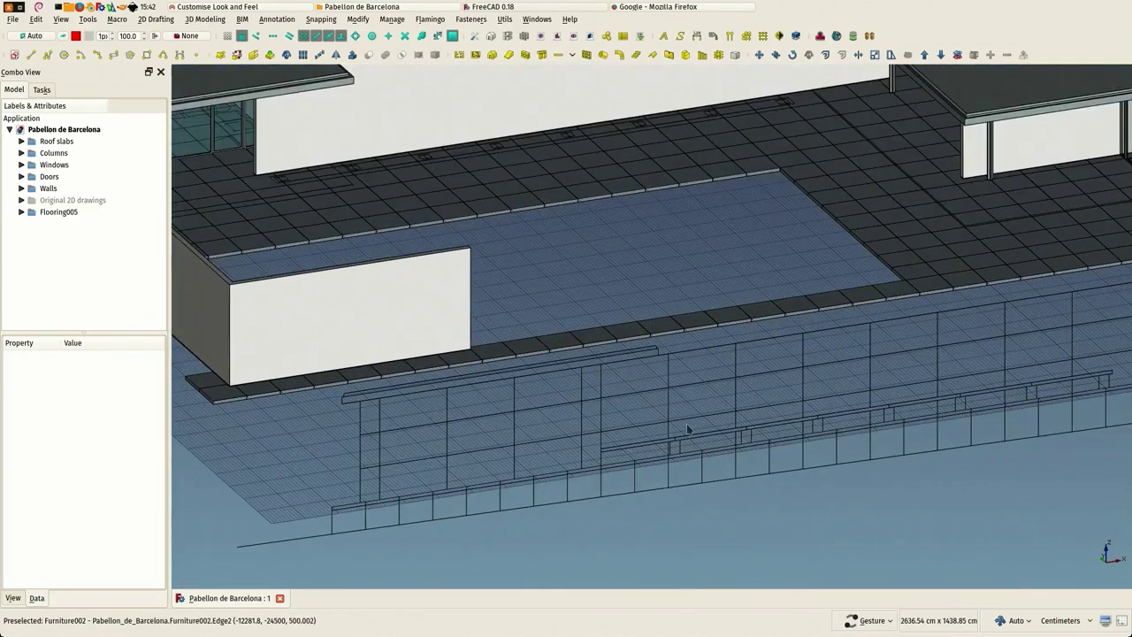
pyautogui.moveTo(797, 450); pyautogui.dragTo(274, 443, button='right')
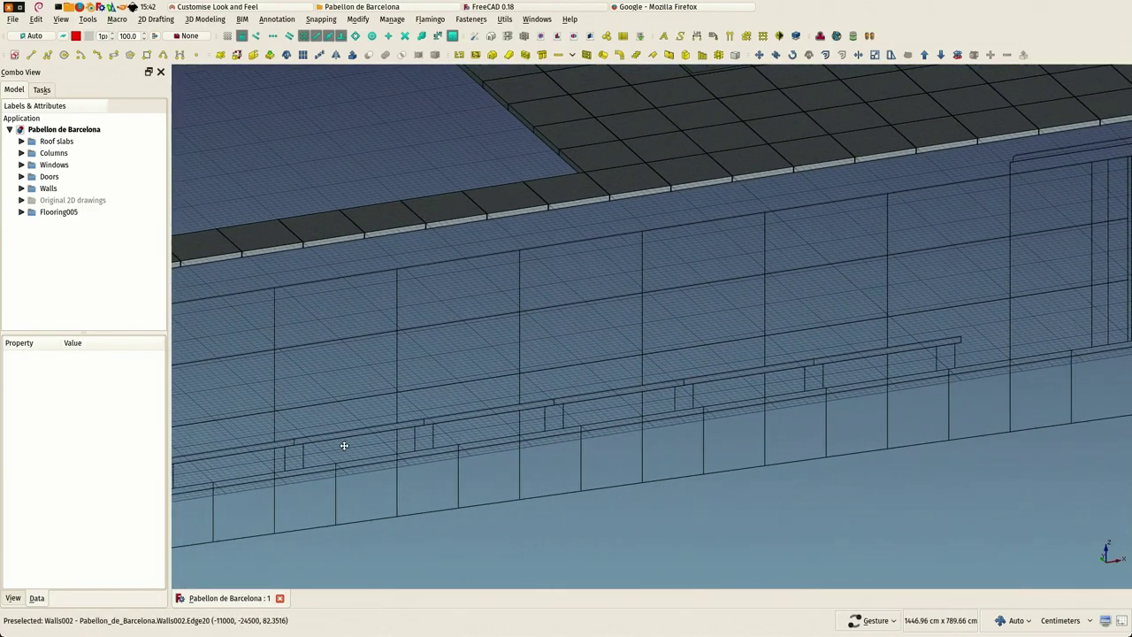
pyautogui.scroll(-4, 928, 355)
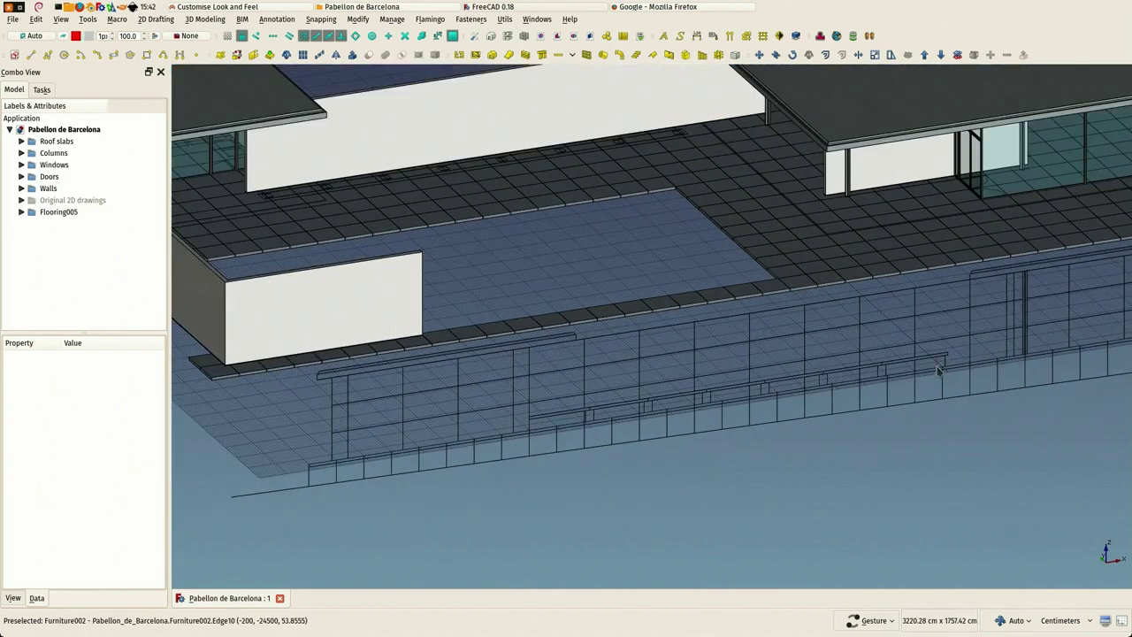
pyautogui.moveTo(755, 373); pyautogui.dragTo(804, 432, button='right')
pyautogui.scroll(-2, 803, 425)
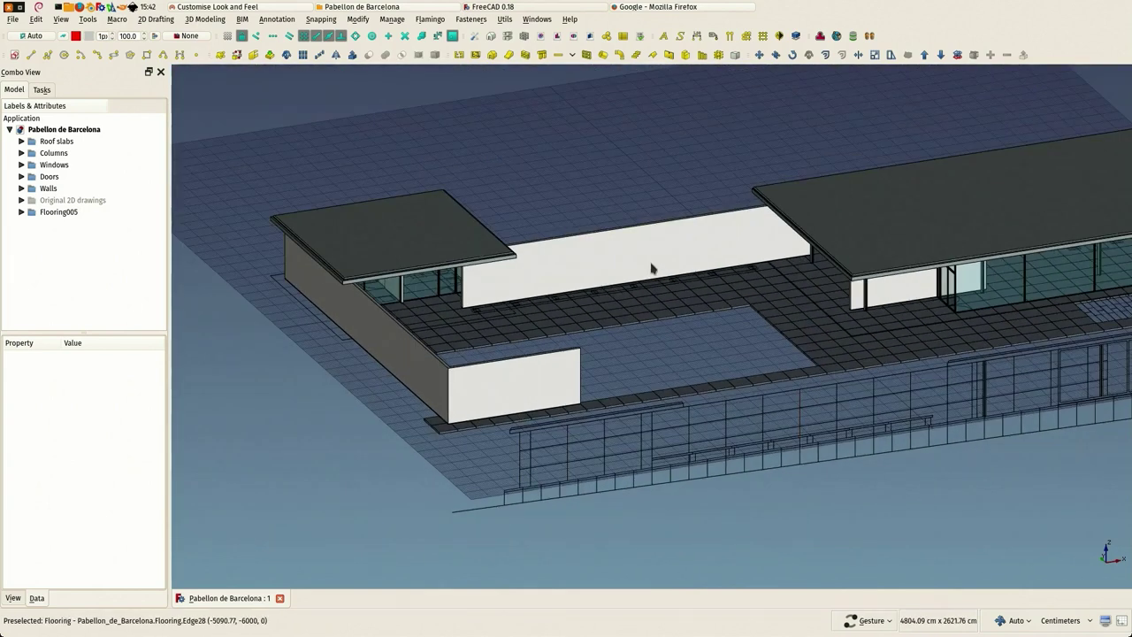
pyautogui.moveTo(652, 265); pyautogui.dragTo(647, 331)
pyautogui.scroll(1, 645, 329)
pyautogui.moveTo(652, 432); pyautogui.dragTo(680, 422)
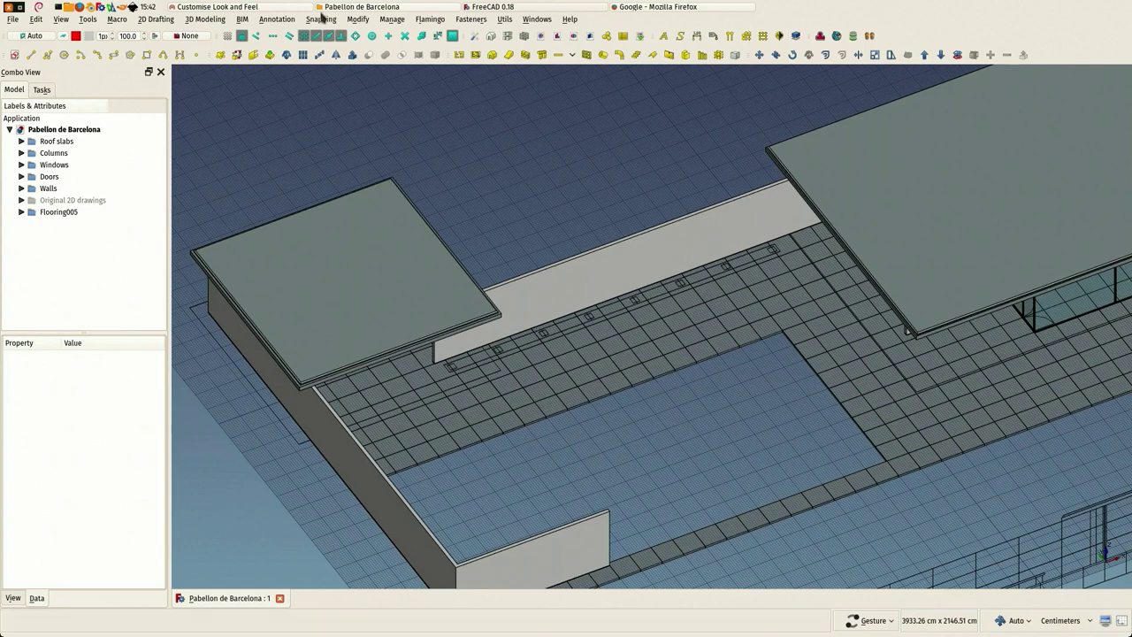
# Step: Switch to Firefox and search Google for "pabellon de barcelona"
pyautogui.click(640, 8)
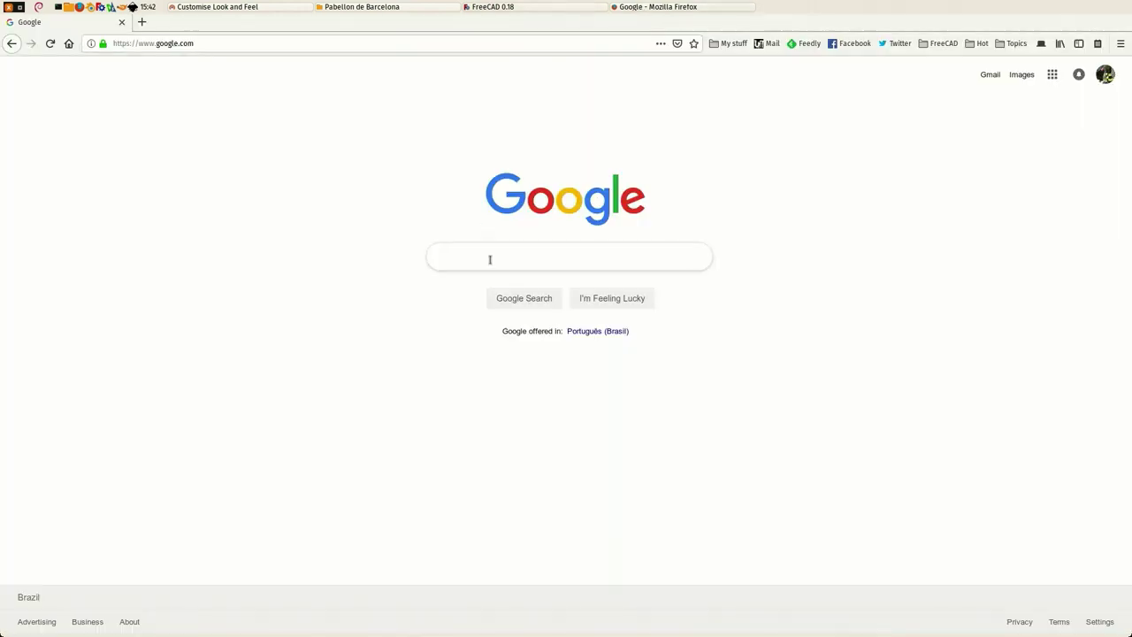
pyautogui.write('pab')
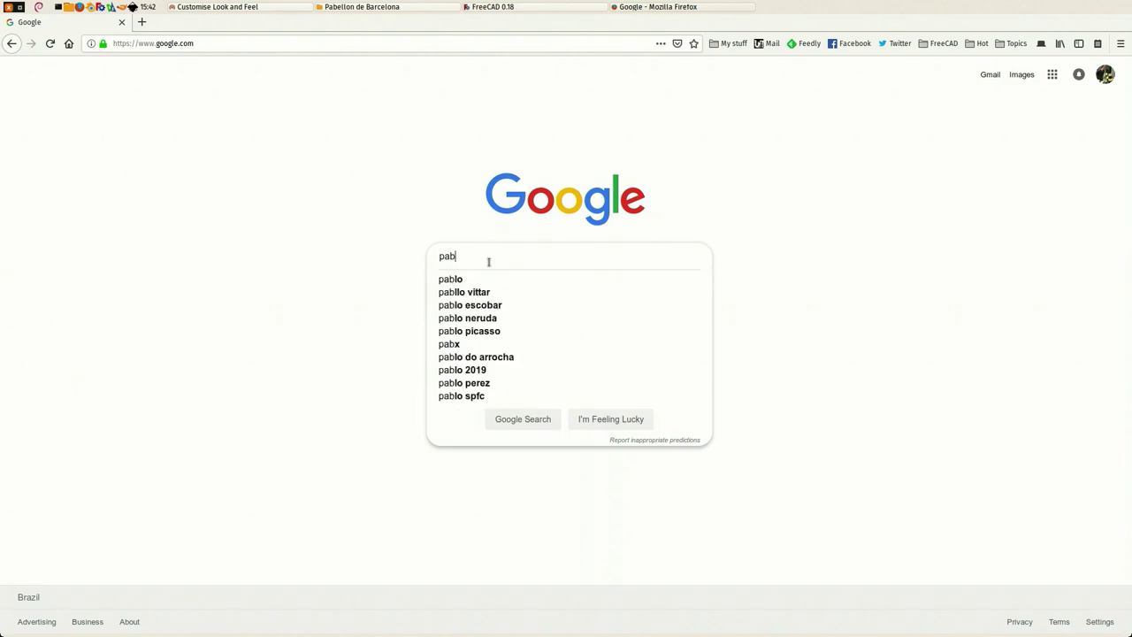
pyautogui.write('ellon de')
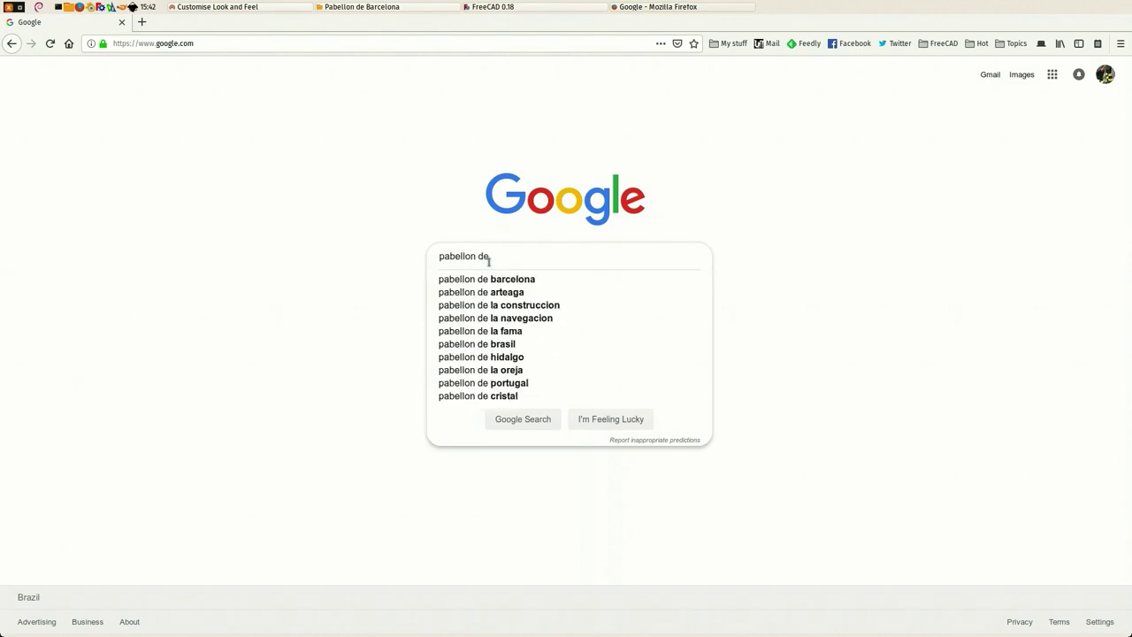
pyautogui.write(' barcelona')
pyautogui.press('Return')
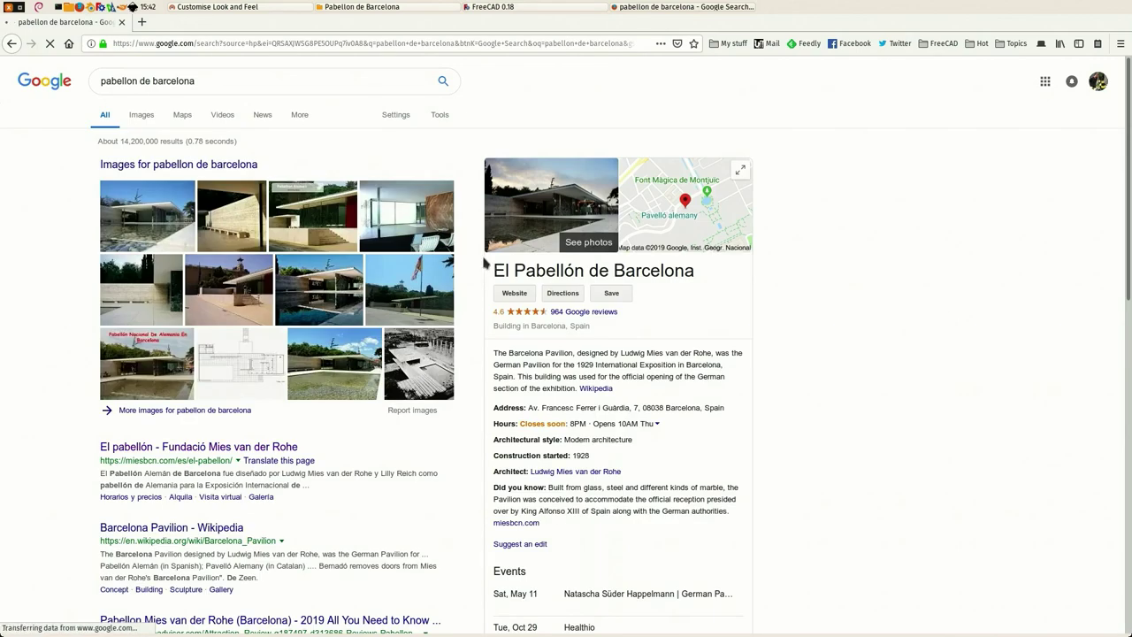
# Step: Show the image results for the pavilion and open the photo of the long stone bench along the wall
pyautogui.click(168, 167)
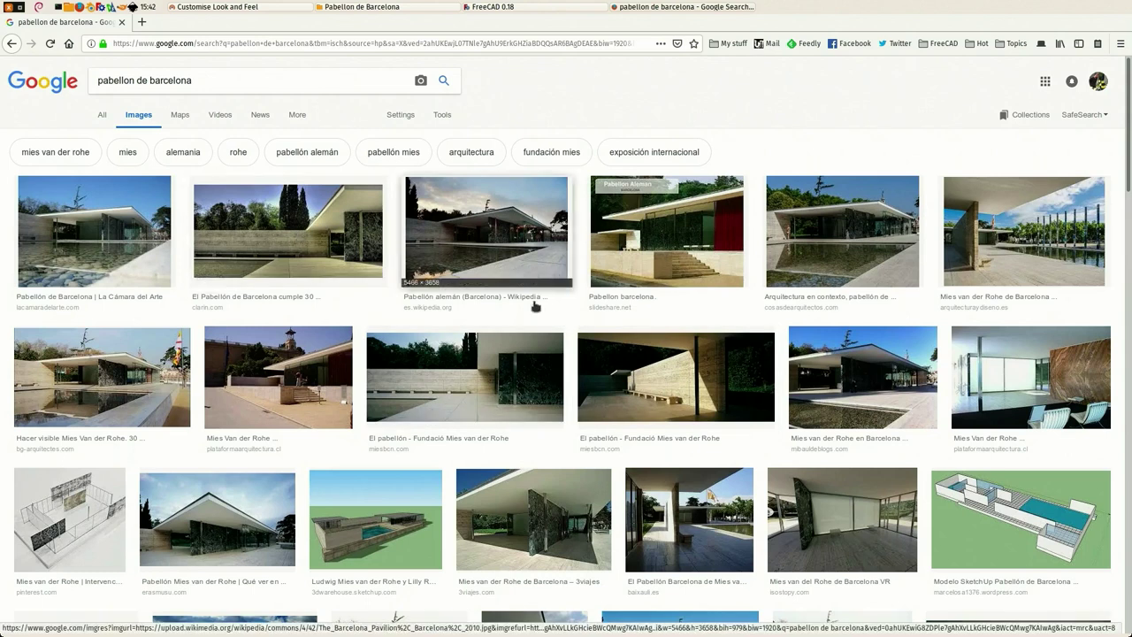
pyautogui.click(656, 379)
pyautogui.click(332, 406)
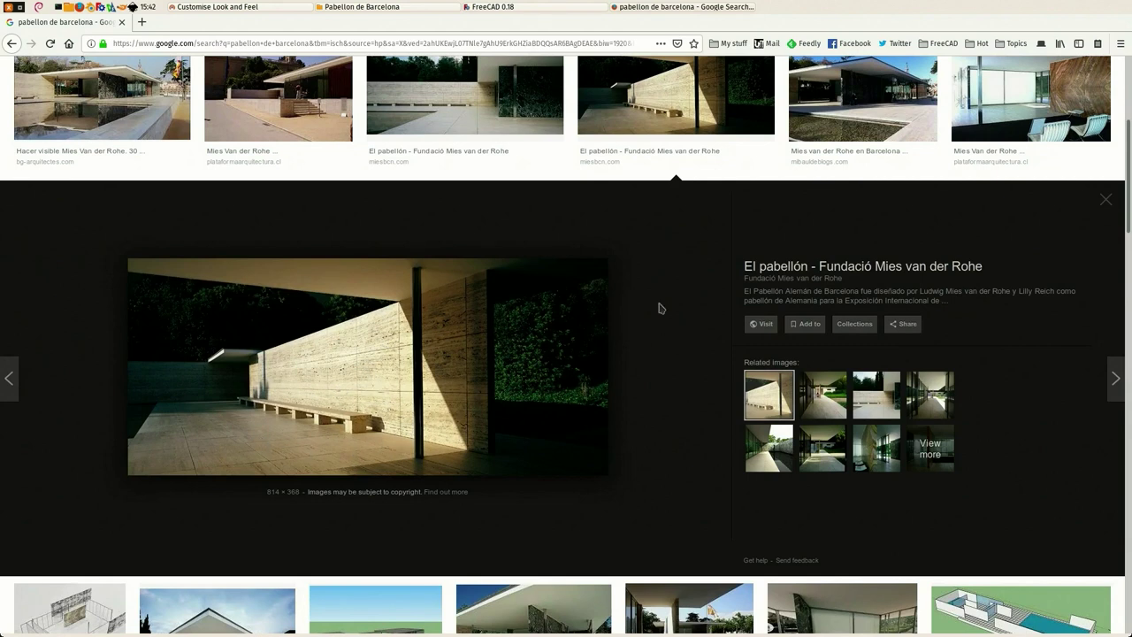
# Step: Switch back to FreeCAD and hide the Flooring005 group to reveal the bench plan lines under the floor
pyautogui.click(481, 13)
pyautogui.moveTo(525, 375); pyautogui.dragTo(576, 438)
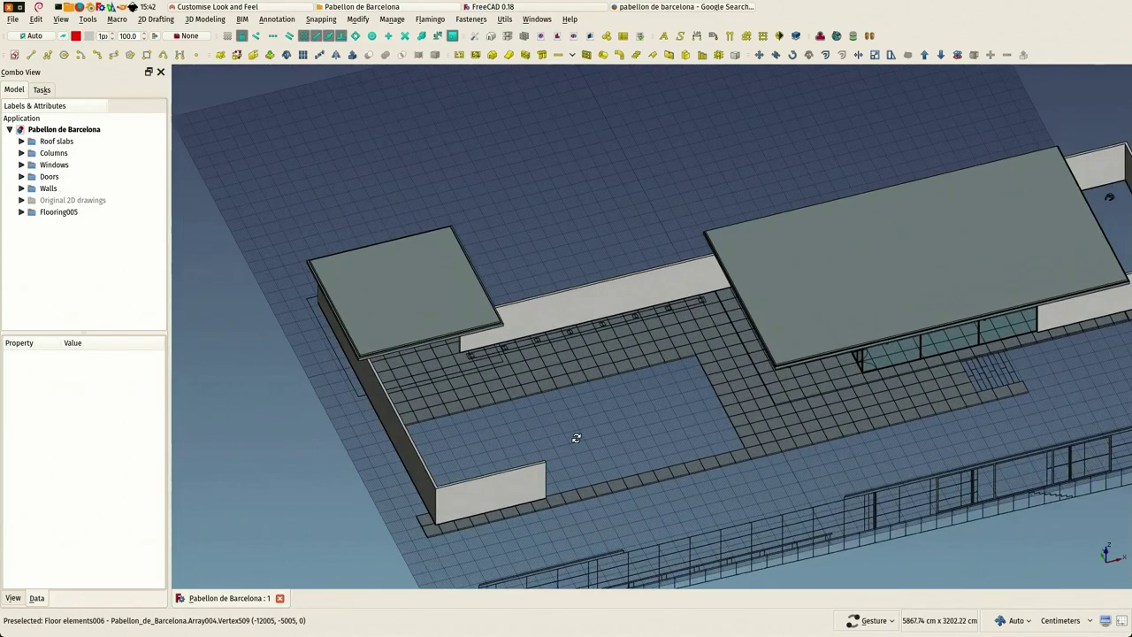
pyautogui.scroll(5, 441, 345)
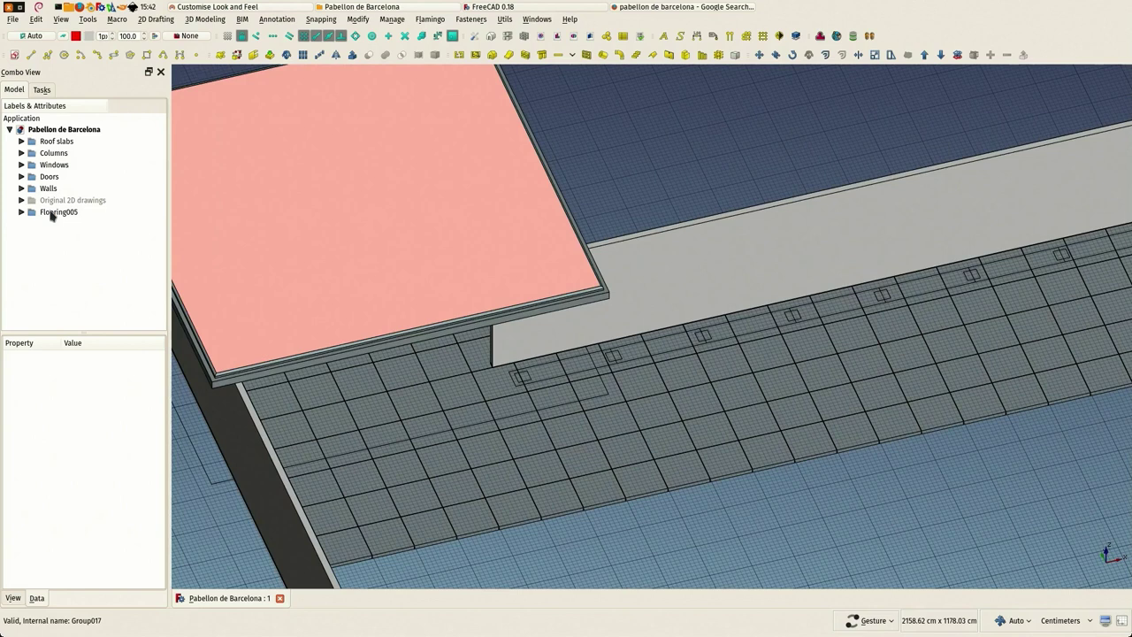
pyautogui.click(51, 214)
pyautogui.rightClick(51, 213)
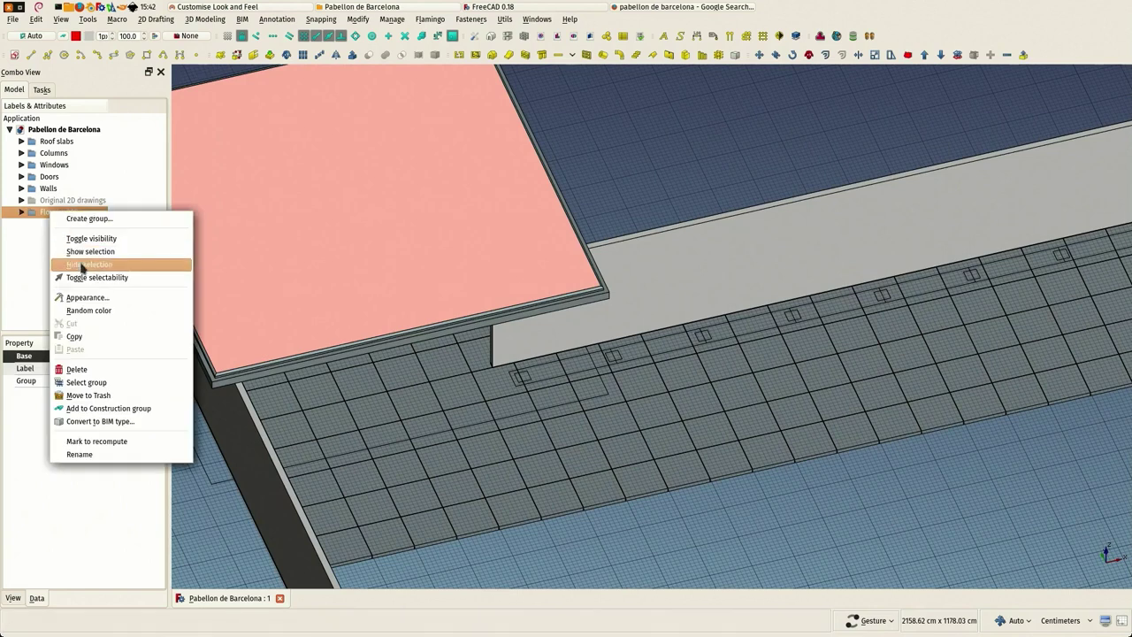
pyautogui.click(84, 238)
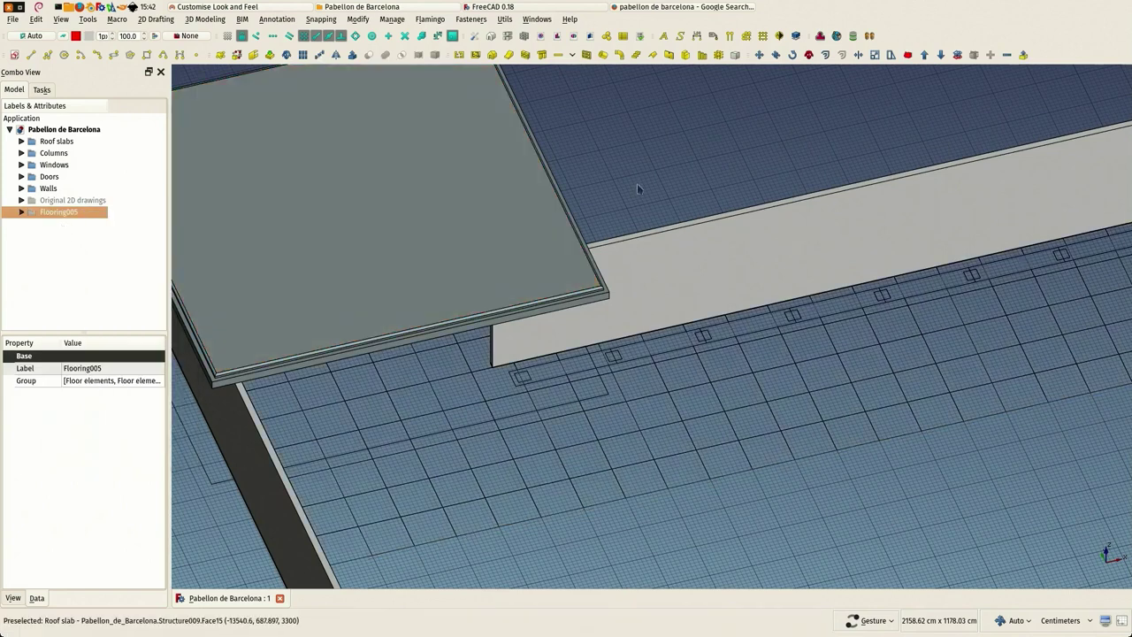
# Step: Set the working plane to XY (top) with a 0 cm offset for tracing the bench plan
pyautogui.scroll(3, 513, 386)
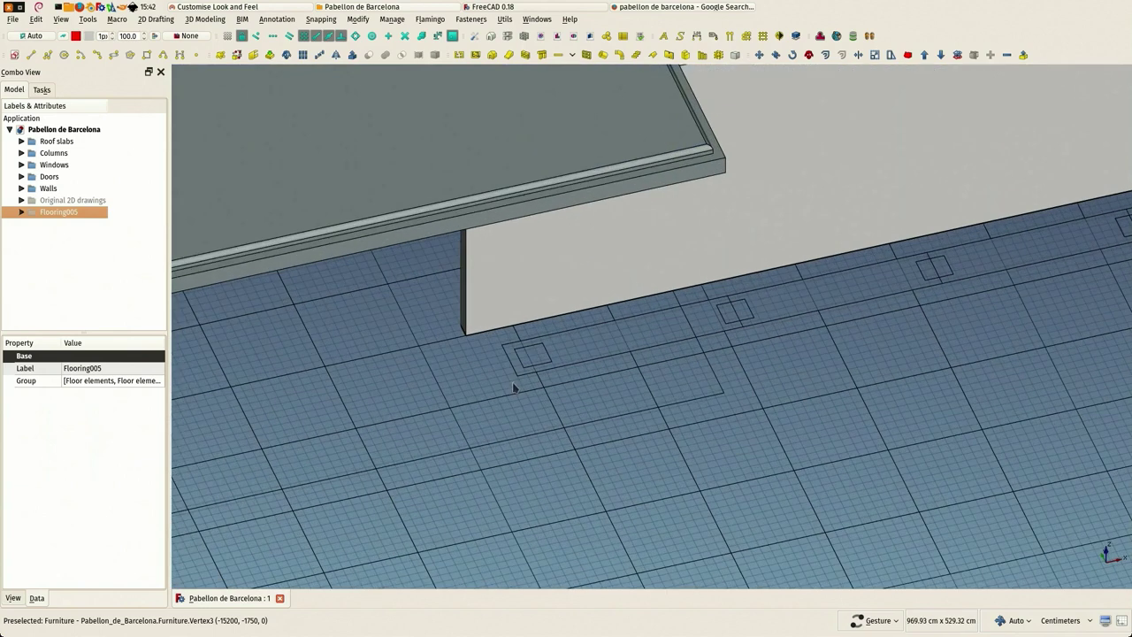
pyautogui.scroll(5, 635, 341)
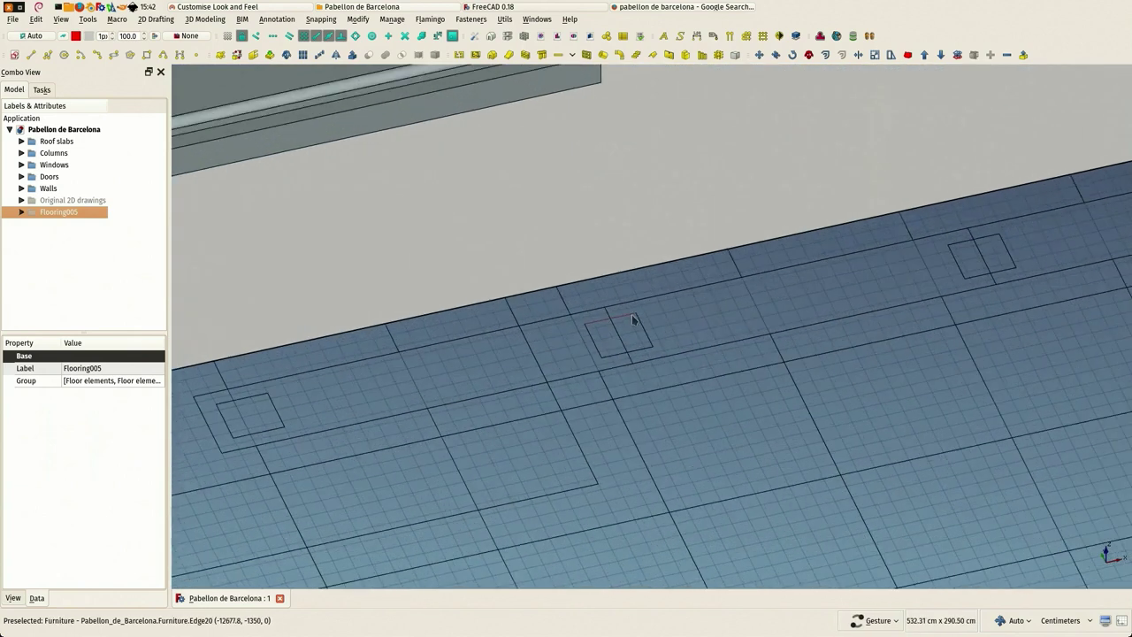
pyautogui.scroll(5, 453, 402)
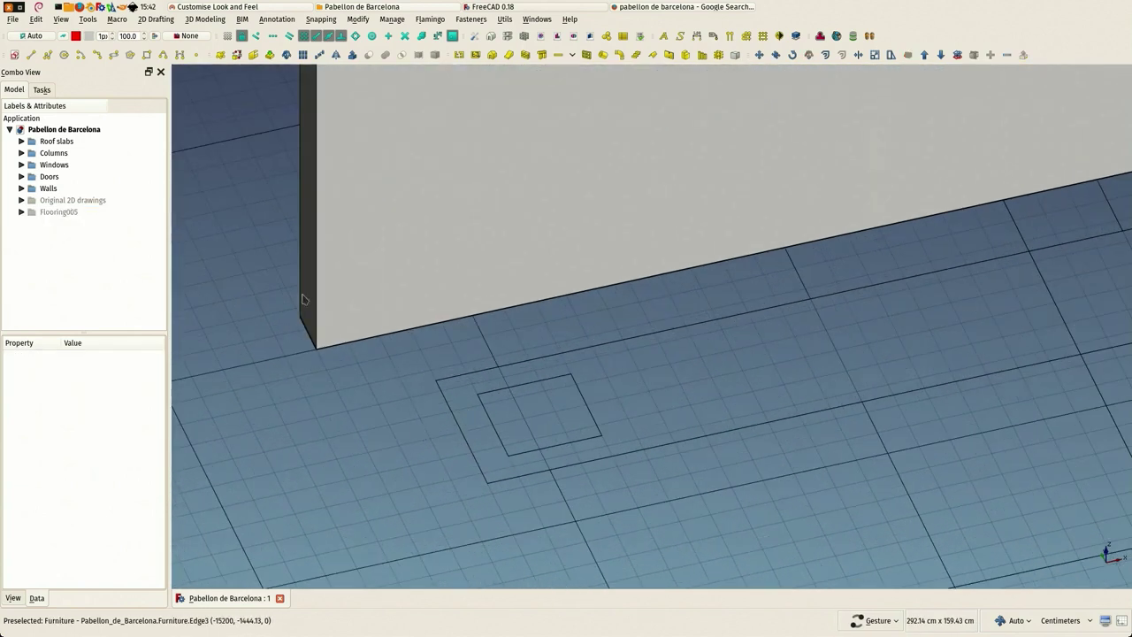
pyautogui.click(39, 39)
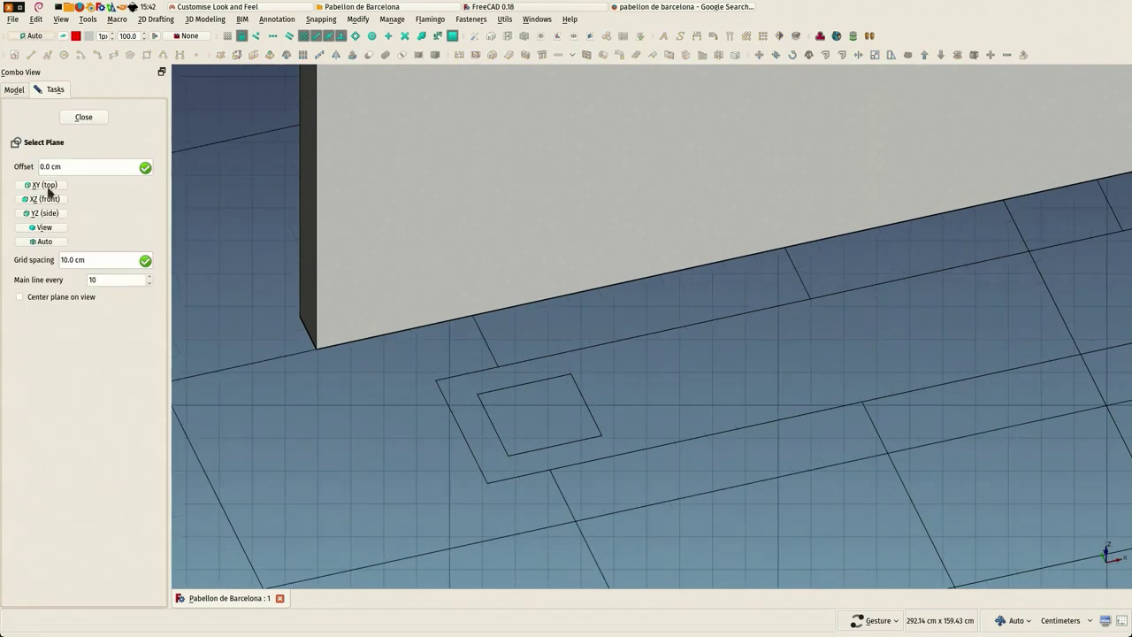
pyautogui.click(42, 185)
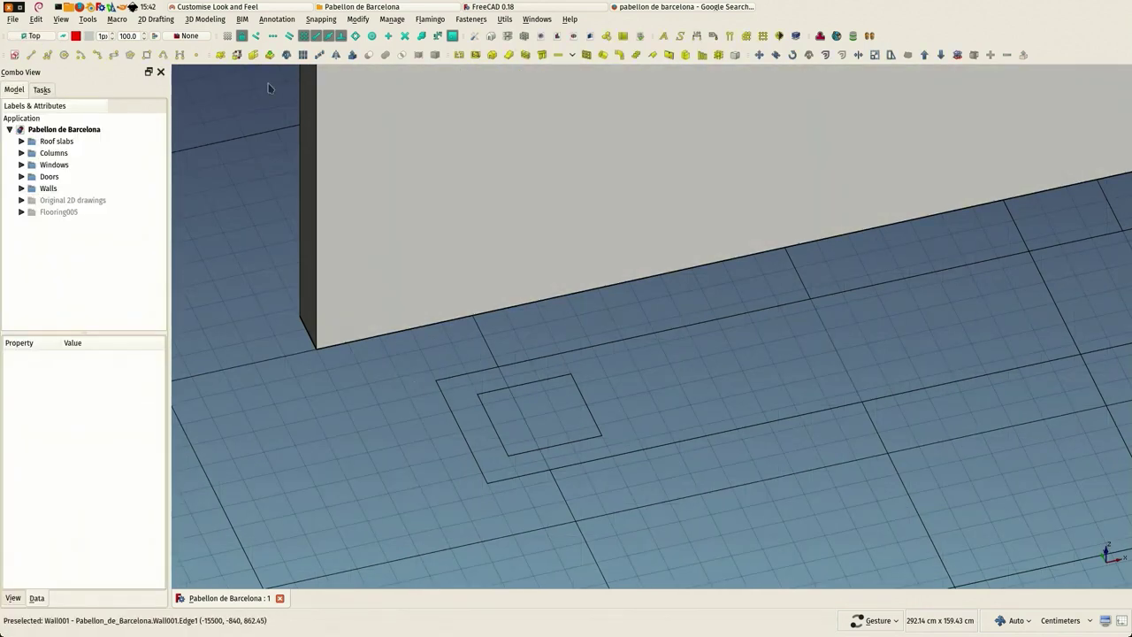
# Step: Draw a filled 30 x 30 cm rectangle over the first bench leg's outline near the wall's free end
pyautogui.click(147, 55)
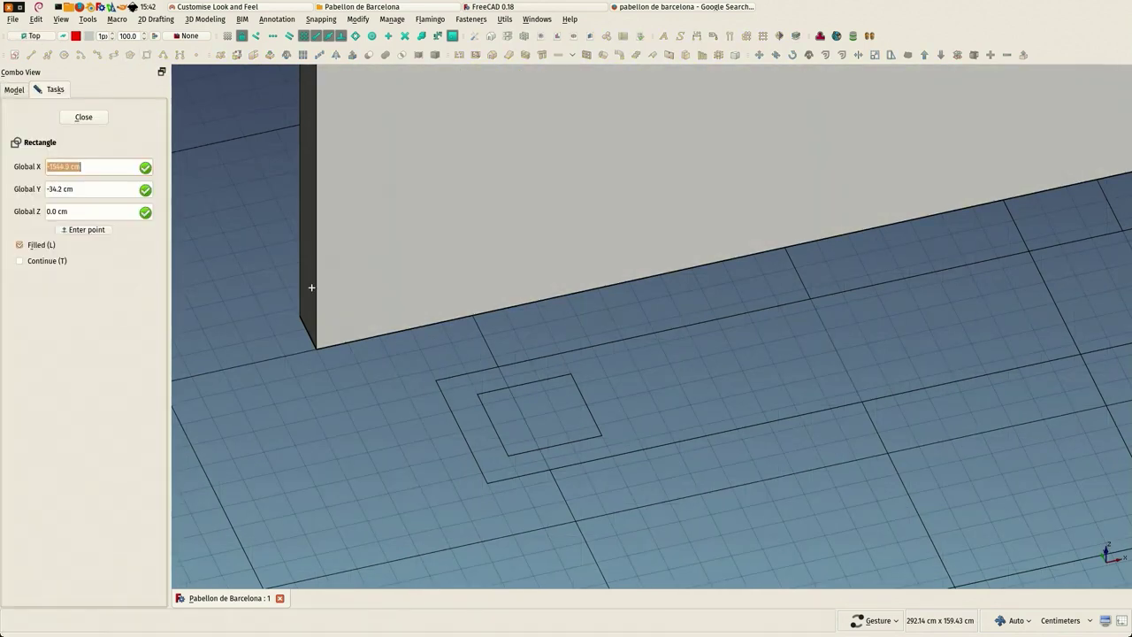
pyautogui.click(478, 396)
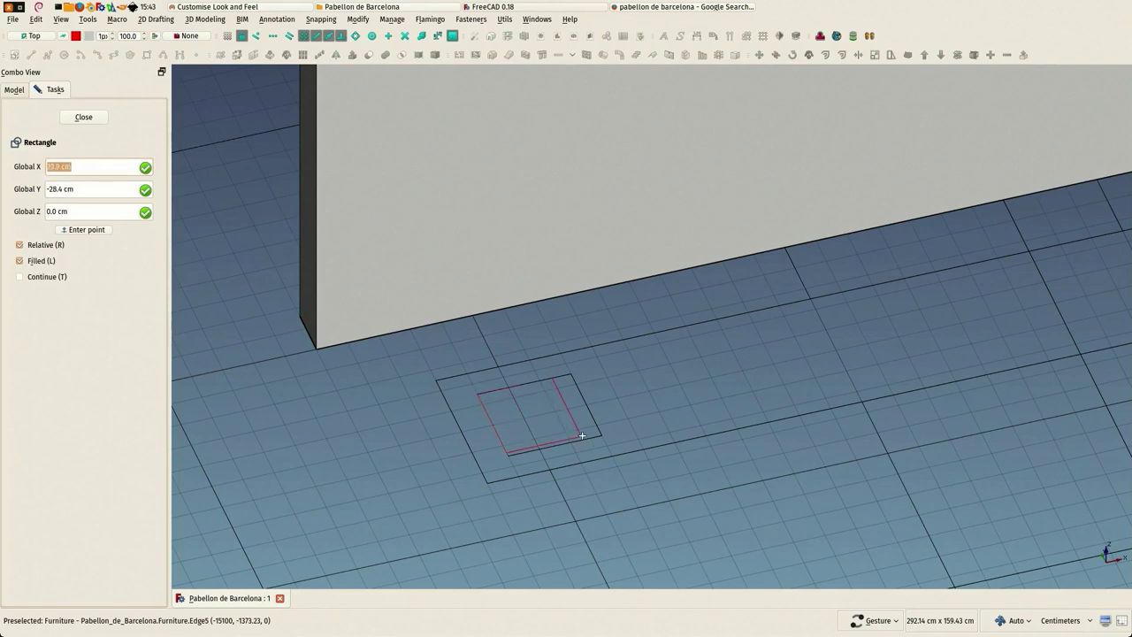
pyautogui.click(592, 442)
pyautogui.scroll(-4, 592, 443)
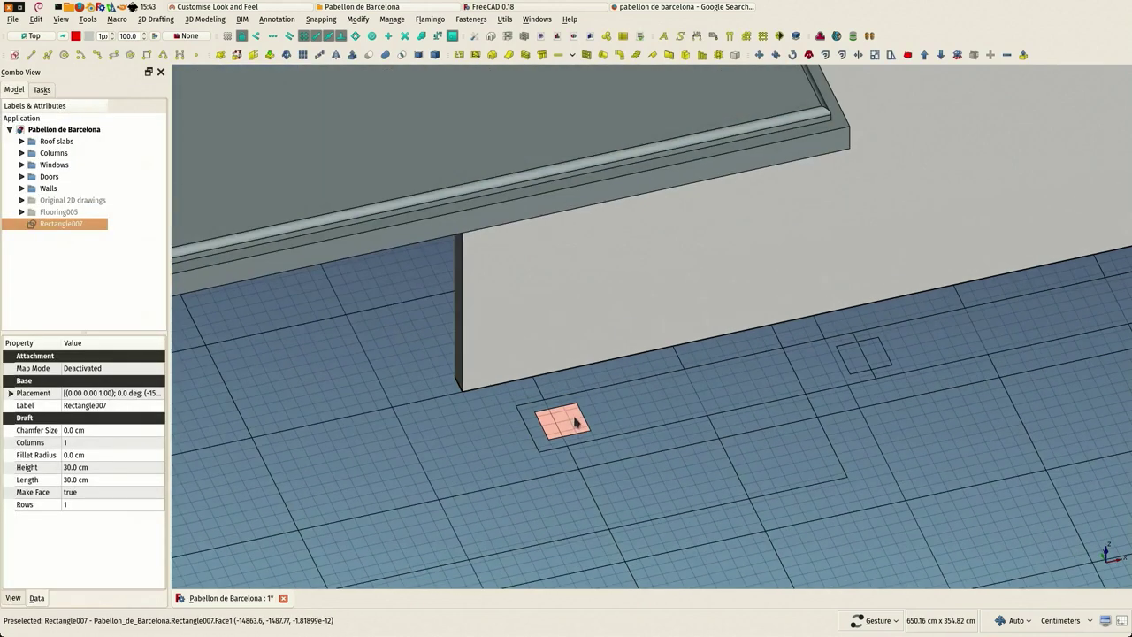
# Step: Turn the bench leg rectangle into a Structure object
pyautogui.moveTo(582, 430); pyautogui.dragTo(373, 430, button='right')
pyautogui.scroll(2, 372, 431)
pyautogui.scroll(-8, 358, 427)
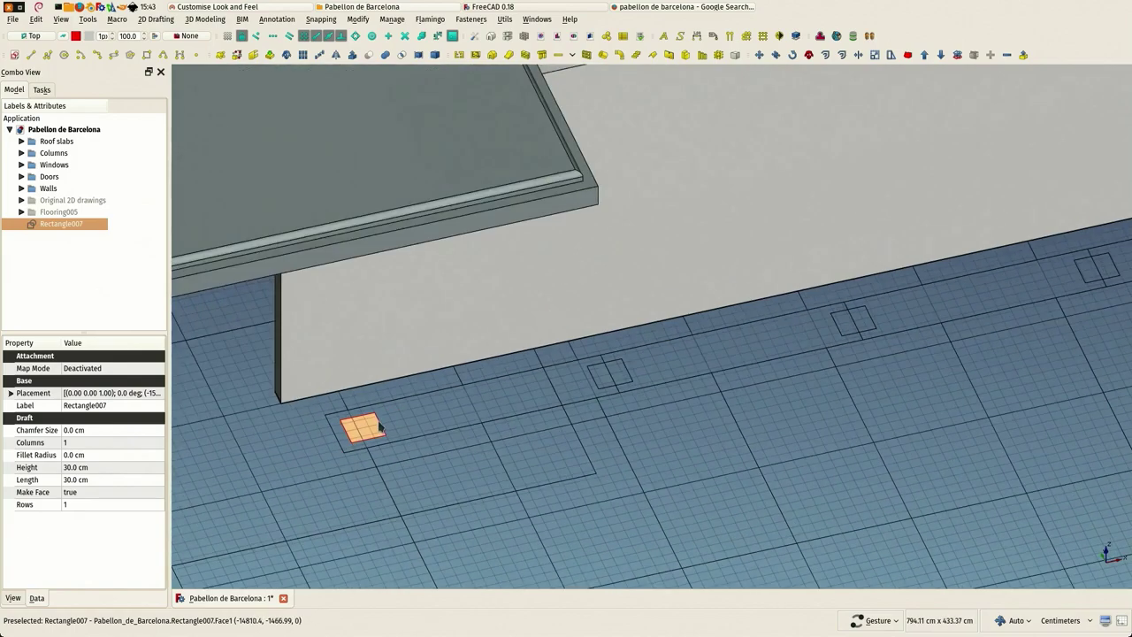
pyautogui.scroll(5, 413, 444)
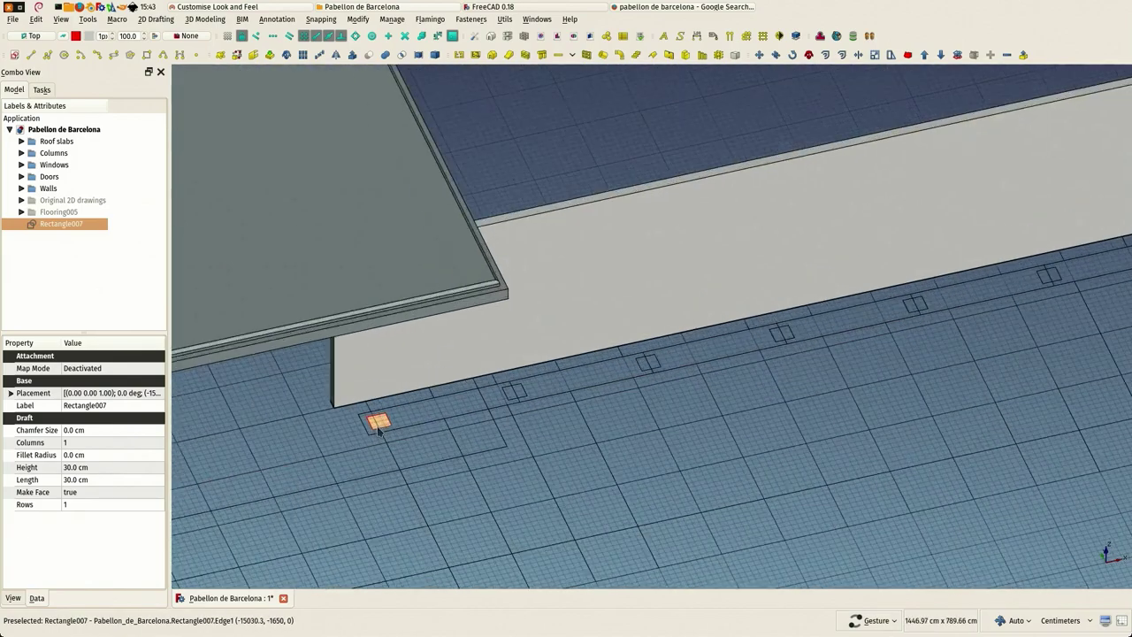
pyautogui.scroll(-3, 542, 416)
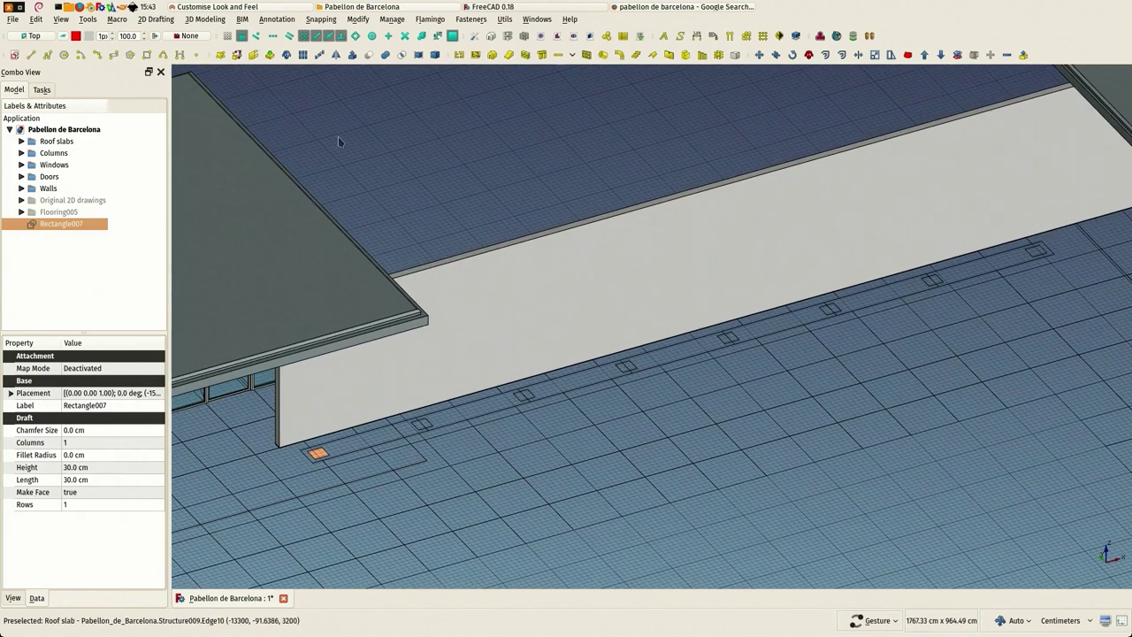
pyautogui.click(543, 56)
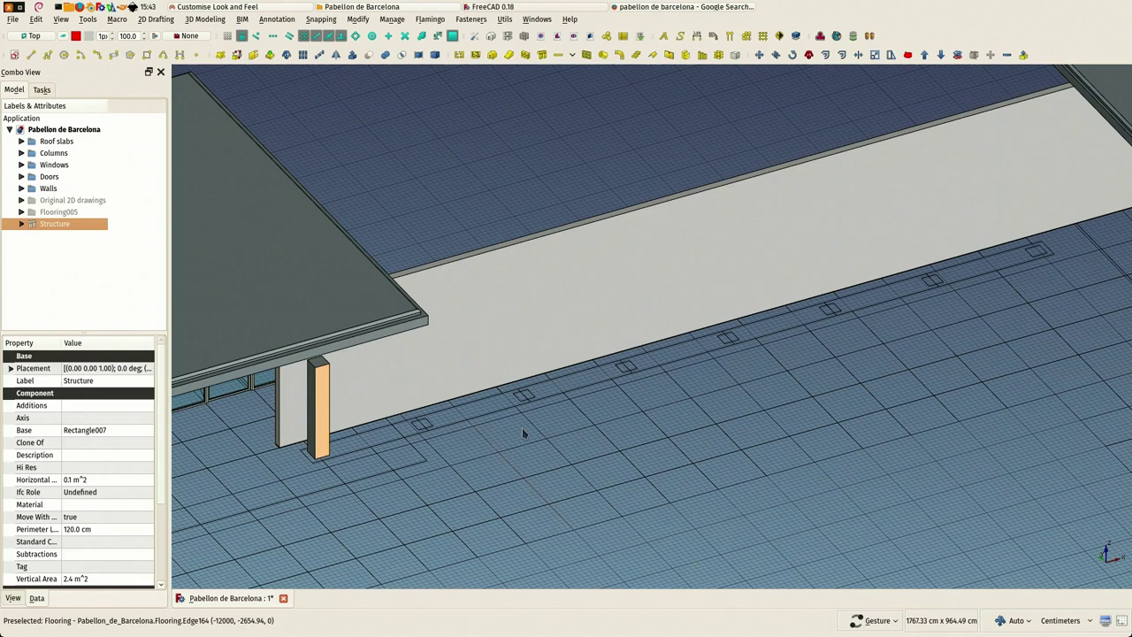
# Step: View the bench elevation from the front and set the working plane back to Auto
pyautogui.scroll(-3, 522, 429)
pyautogui.moveTo(538, 389); pyautogui.dragTo(488, 119, button='right')
pyautogui.scroll(1, 497, 515)
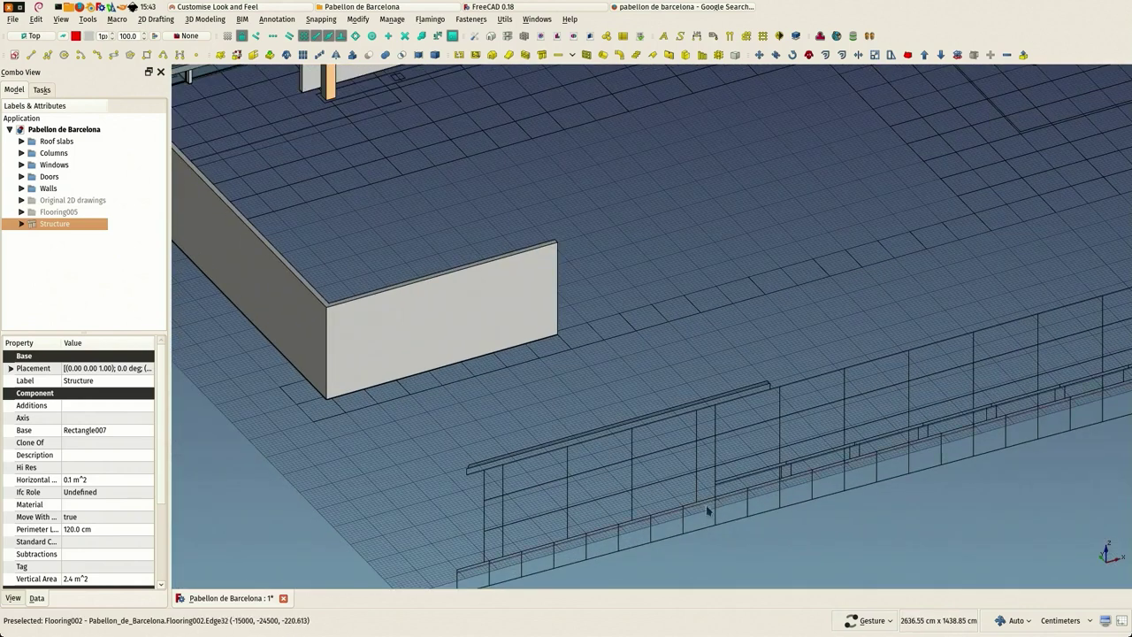
pyautogui.moveTo(612, 416); pyautogui.dragTo(569, 410)
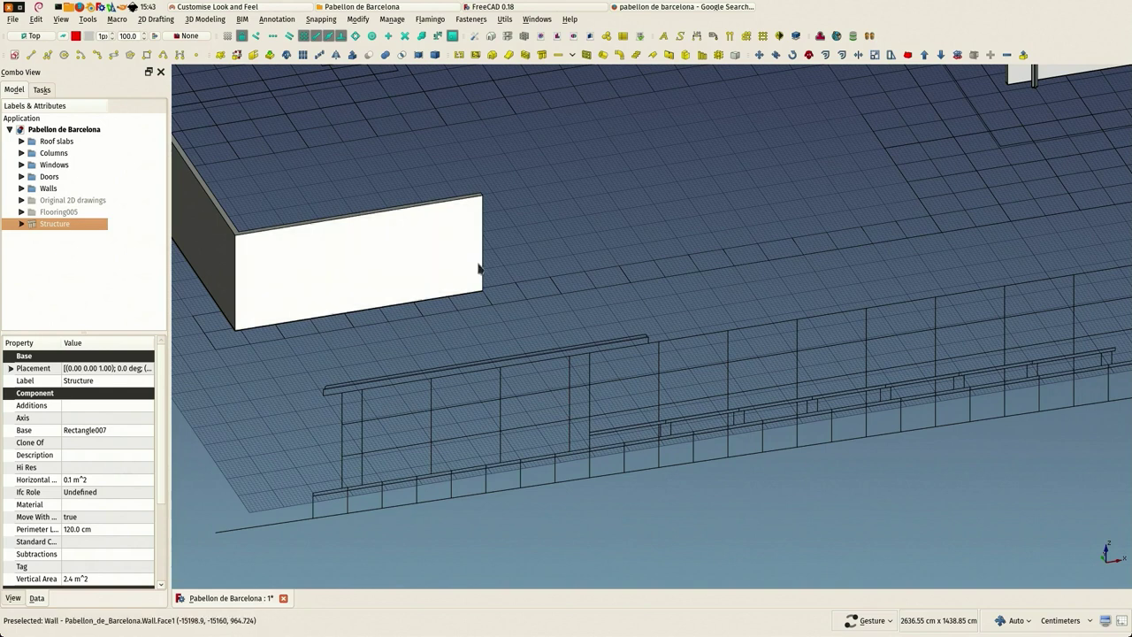
pyautogui.press('1')
pyautogui.scroll(15, 464, 240)
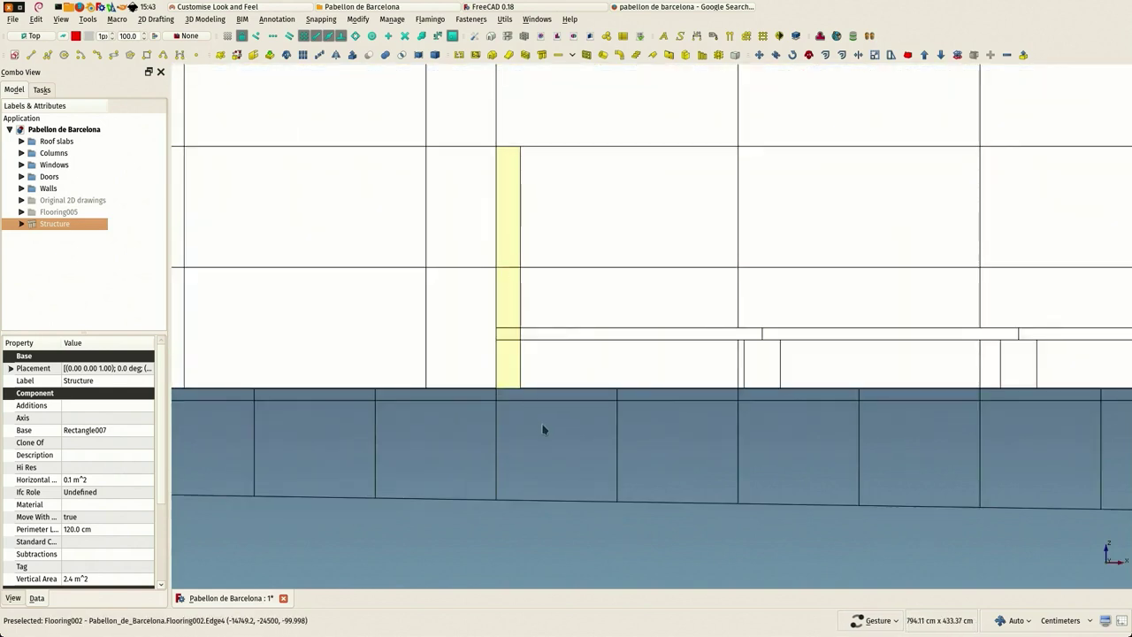
pyautogui.click(543, 422)
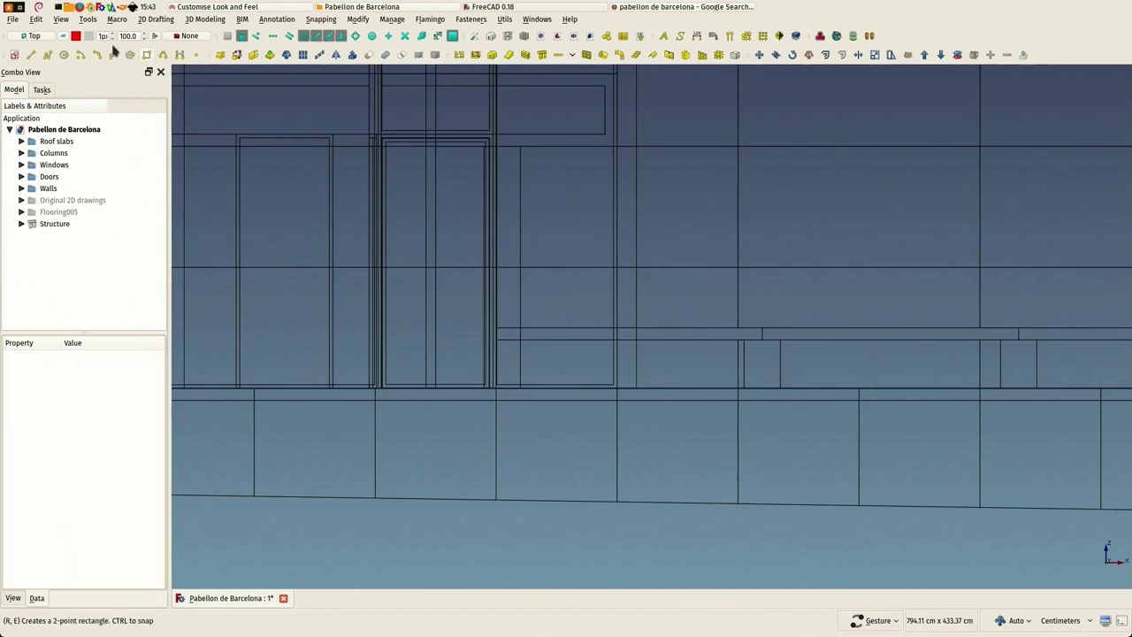
pyautogui.click(33, 37)
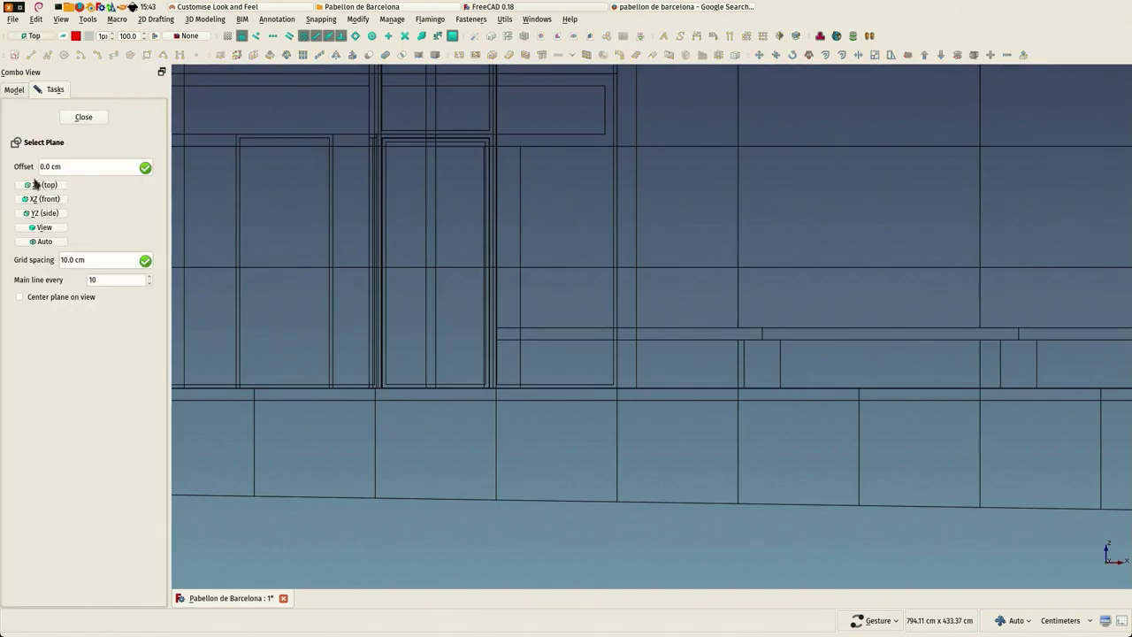
pyautogui.click(37, 241)
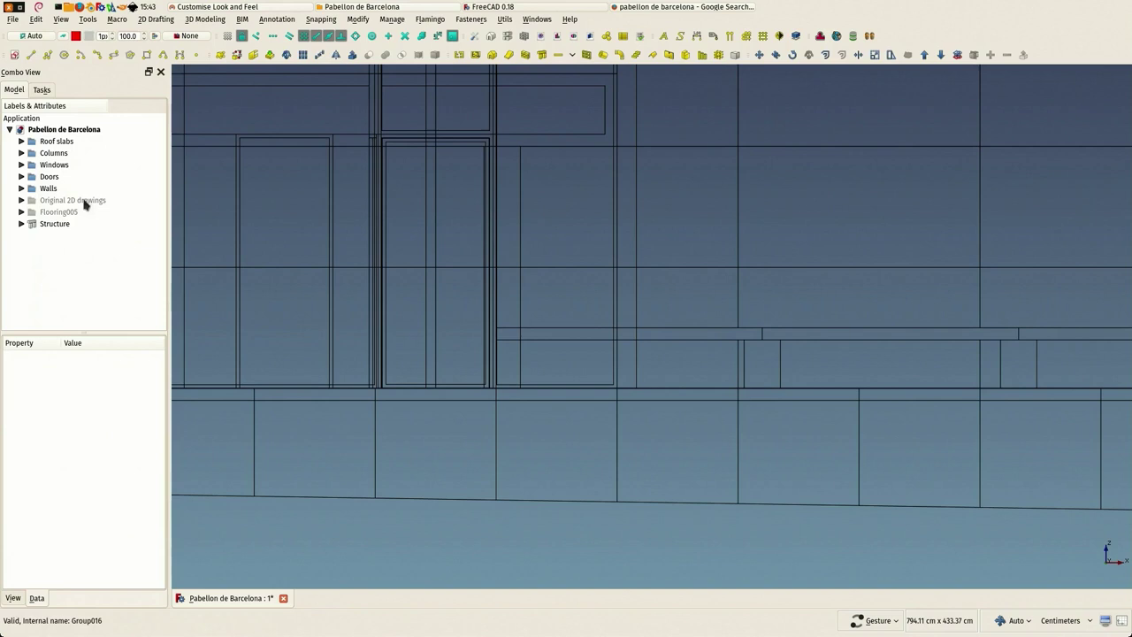
# Step: Set the bench leg Structure's height to 30 cm
pyautogui.click(52, 225)
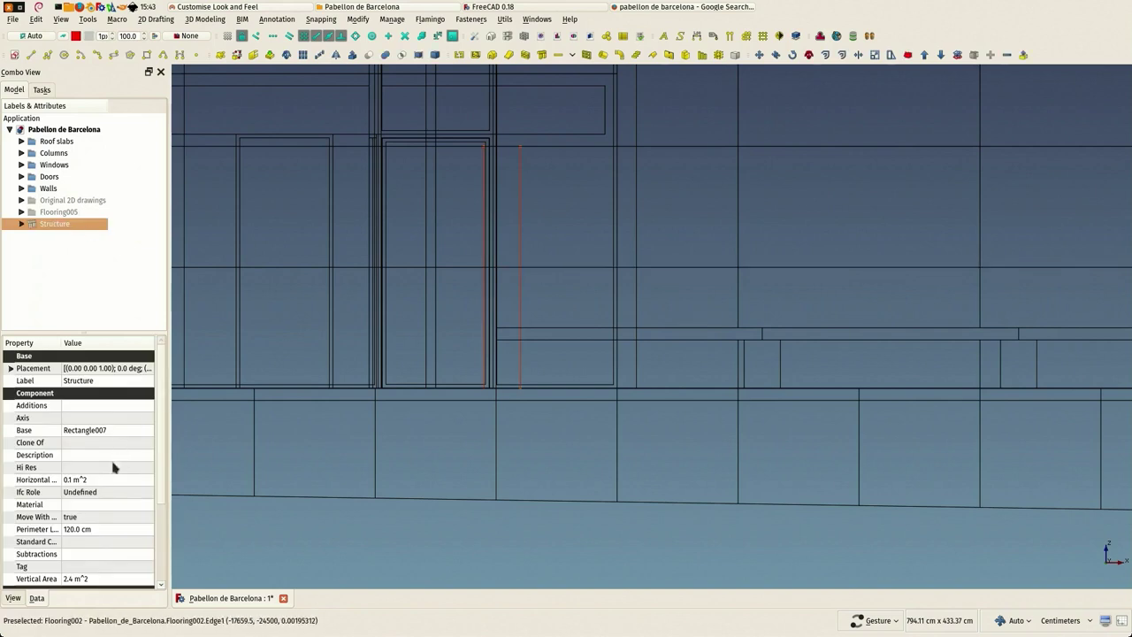
pyautogui.scroll(-1, 107, 513)
pyautogui.scroll(-2, 107, 514)
pyautogui.click(99, 506)
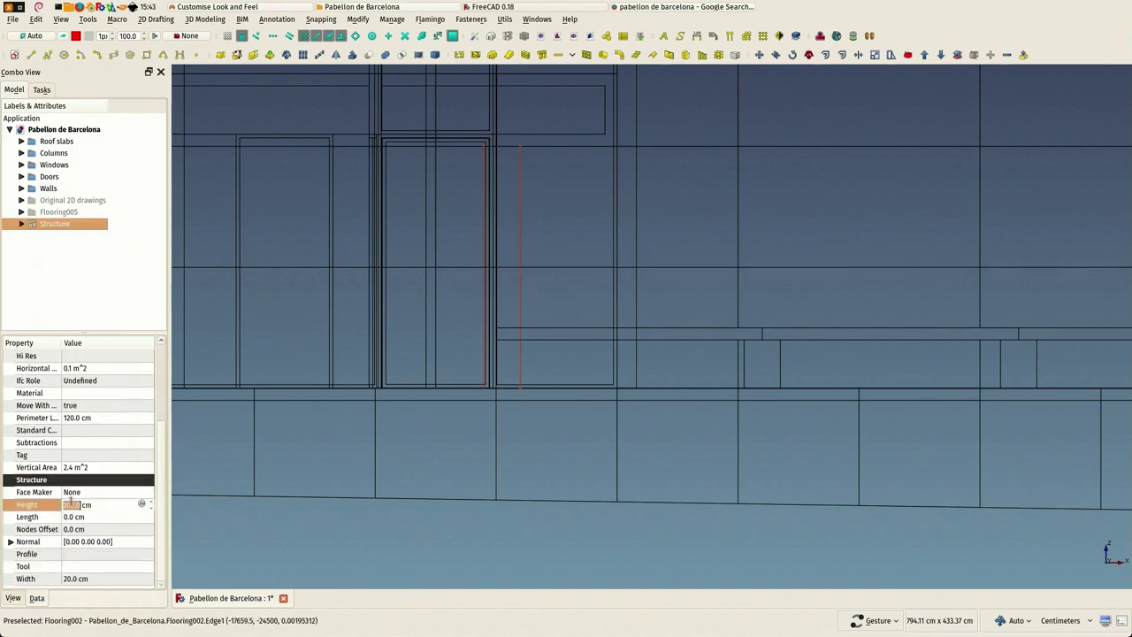
pyautogui.write('30')
pyautogui.press('Return')
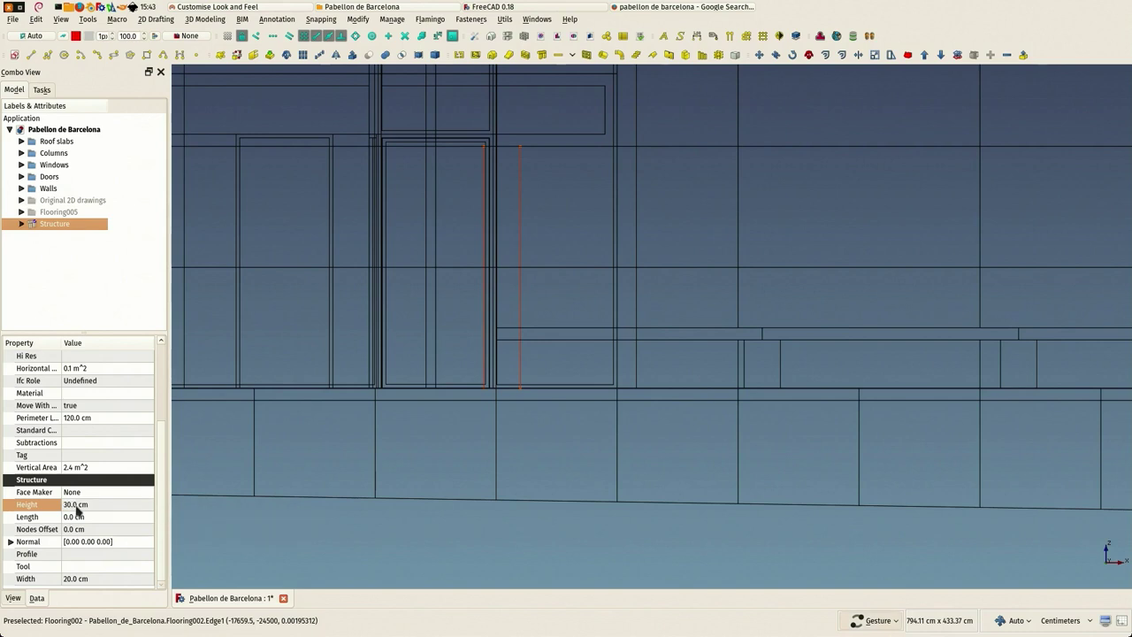
# Step: Compare the leg with the bench elevation and set its height to 40 cm
pyautogui.scroll(5, 508, 354)
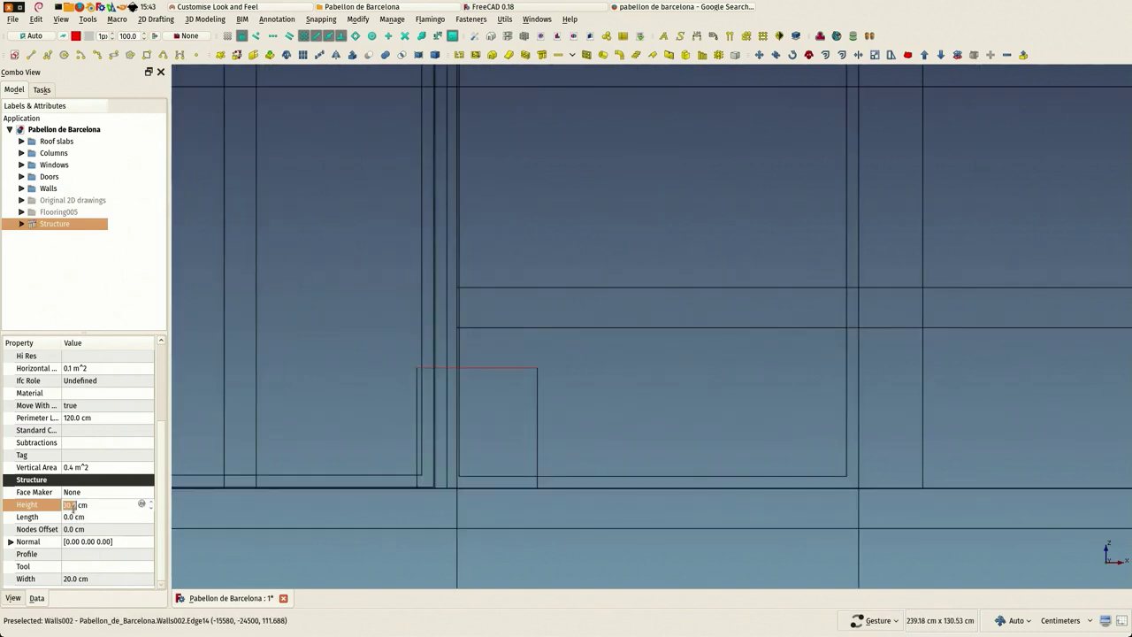
pyautogui.write('40')
pyautogui.press('Return')
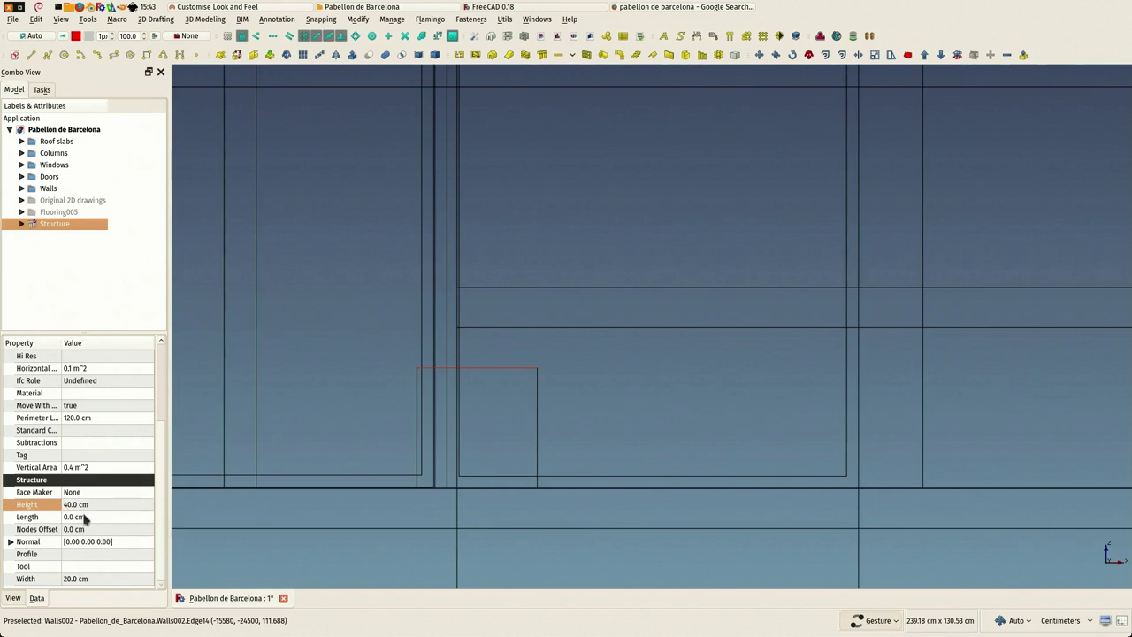
# Step: Examine the extruded leg in perspective against the row of remaining leg outlines along the wall
pyautogui.scroll(-3, 498, 374)
pyautogui.moveTo(498, 374); pyautogui.dragTo(548, 430)
pyautogui.scroll(-4, 548, 430)
pyautogui.scroll(4, 496, 307)
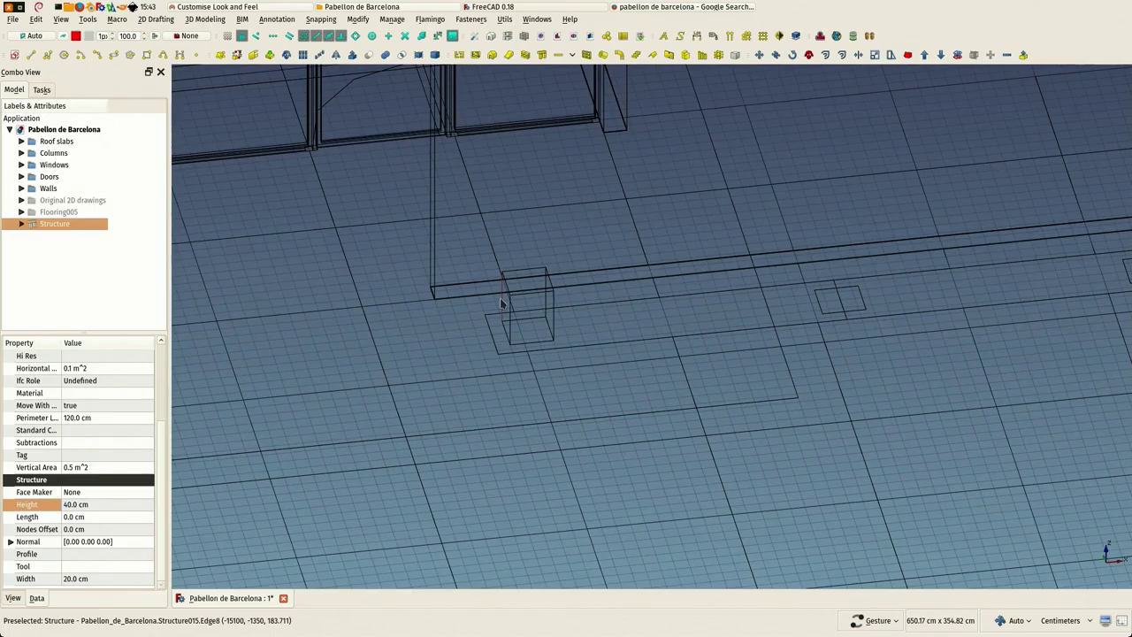
pyautogui.moveTo(489, 329); pyautogui.dragTo(455, 316)
pyautogui.scroll(-2, 490, 353)
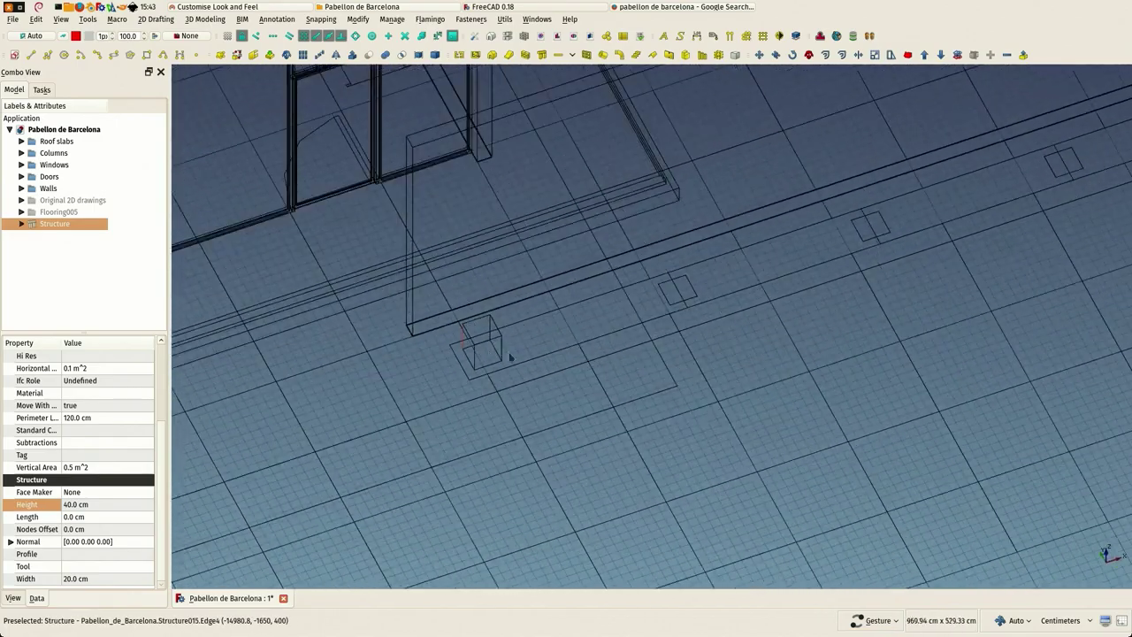
pyautogui.moveTo(653, 353); pyautogui.dragTo(390, 431, button='right')
pyautogui.scroll(-6, 439, 405)
pyautogui.scroll(3, 435, 407)
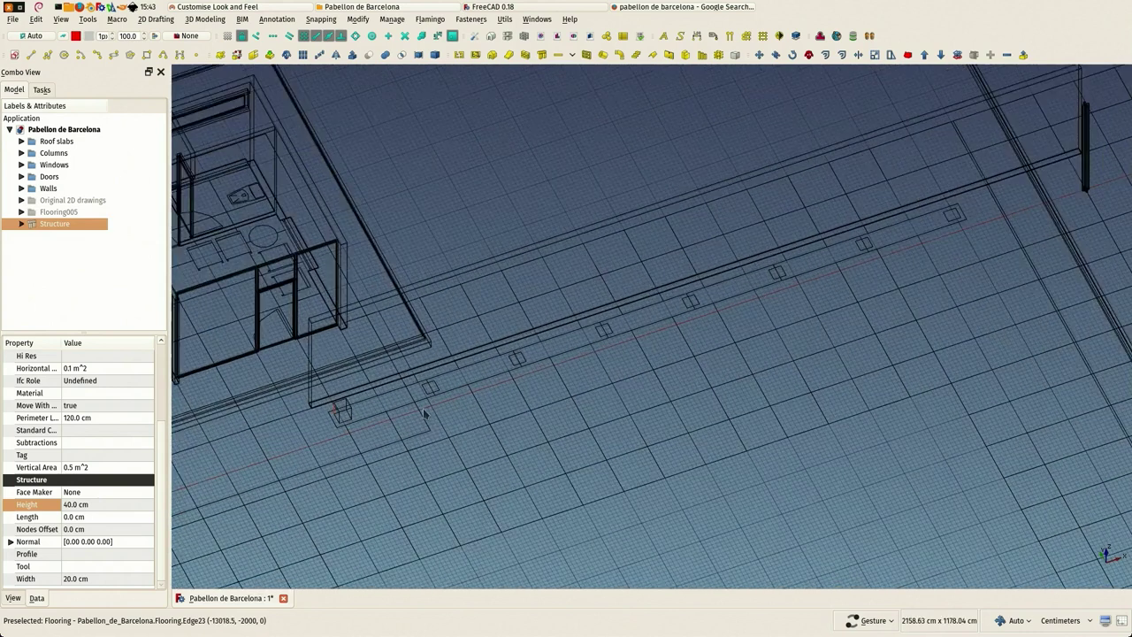
pyautogui.scroll(3, 322, 437)
pyautogui.scroll(2, 408, 405)
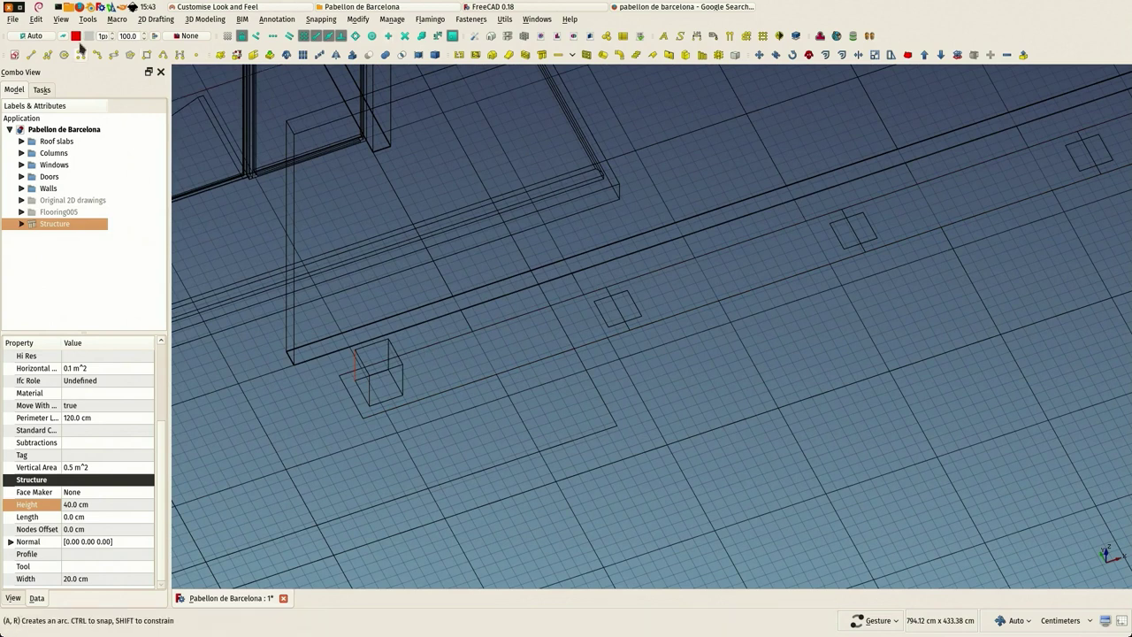
# Step: Set the working plane to Top for measuring and copying the bench legs
pyautogui.click(44, 36)
pyautogui.click(59, 184)
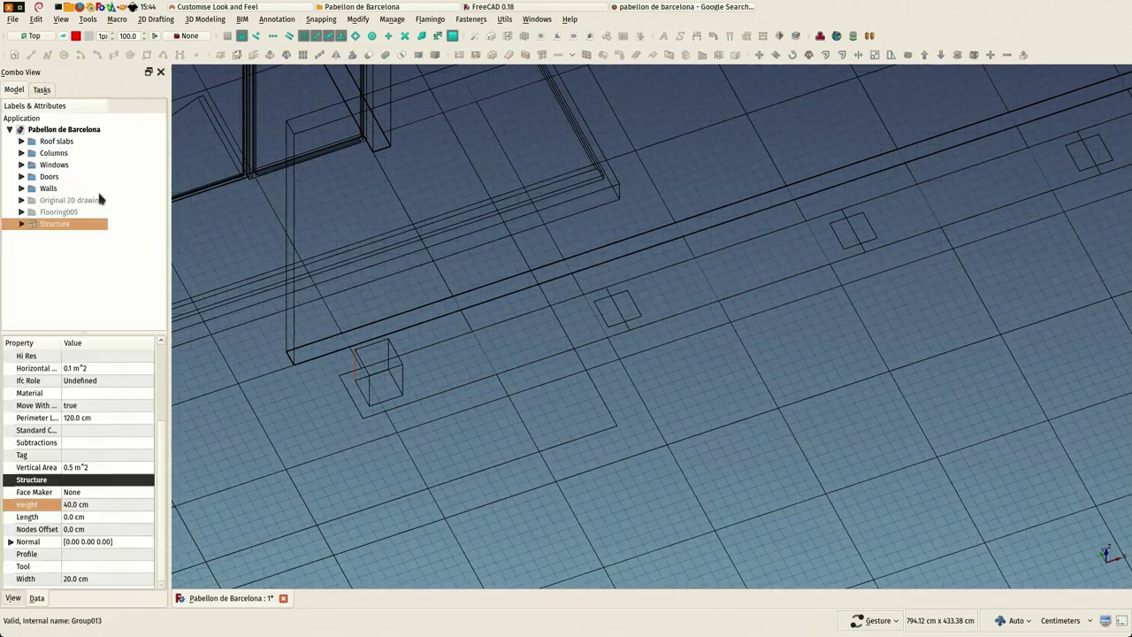
pyautogui.click(712, 36)
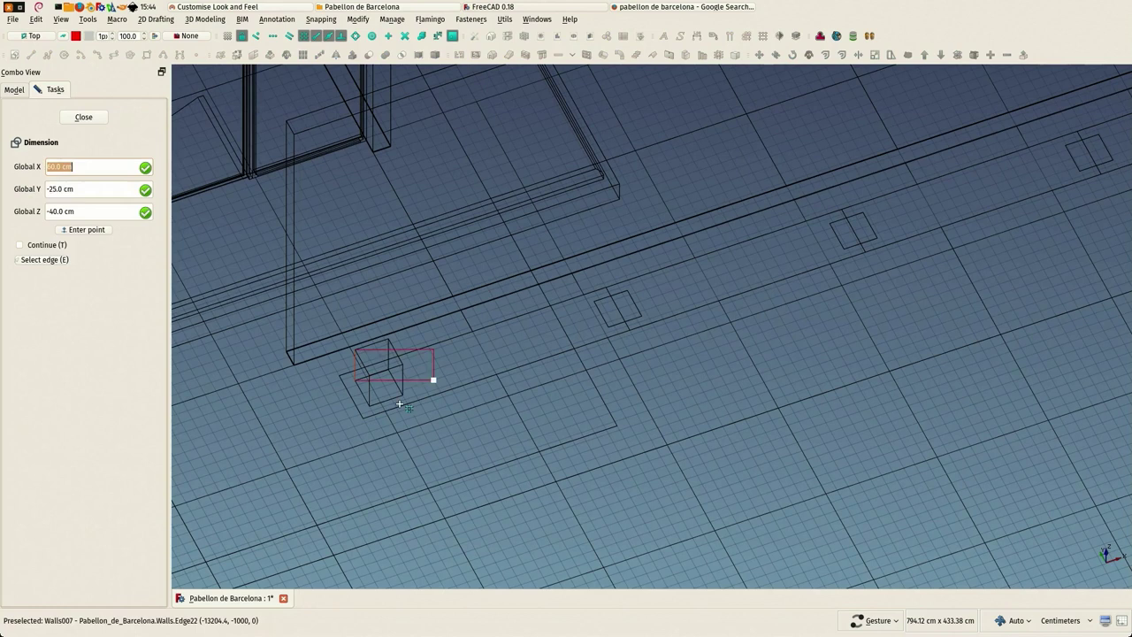
pyautogui.press('Escape')
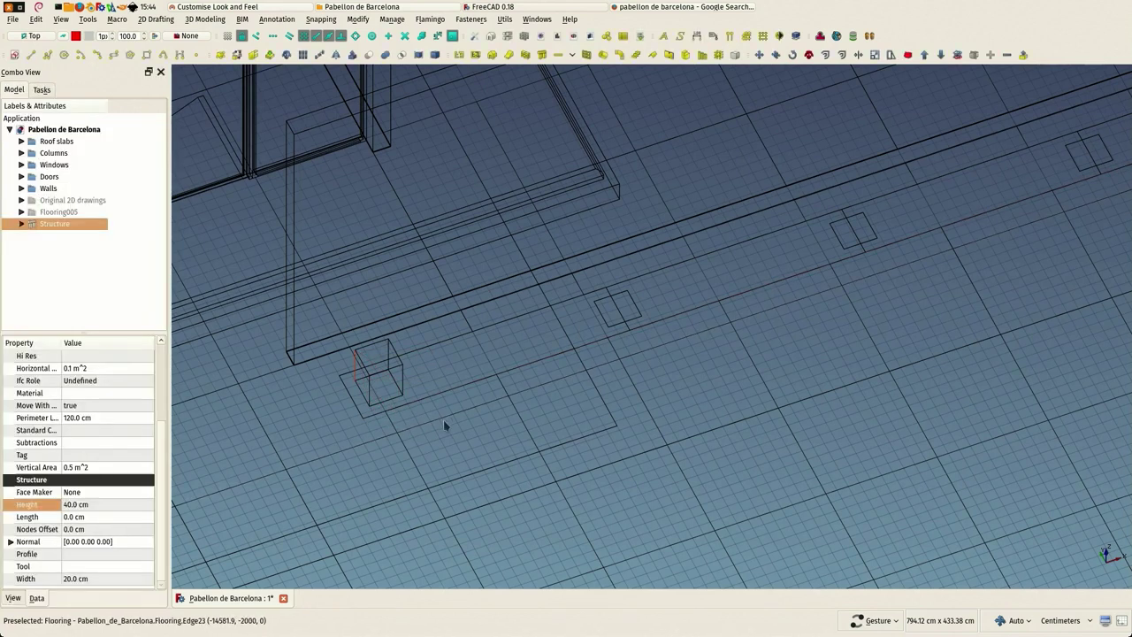
# Step: Dimension the spacing between the first bench leg and the second leg outline
pyautogui.click(445, 423)
pyautogui.click(696, 36)
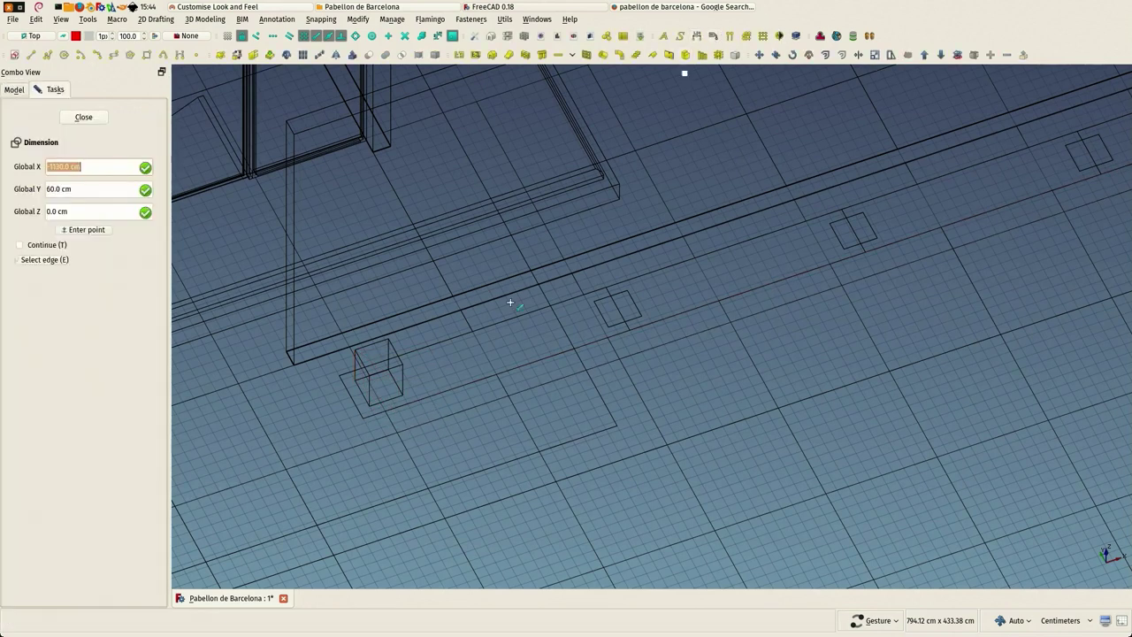
pyautogui.click(385, 399)
pyautogui.click(630, 329)
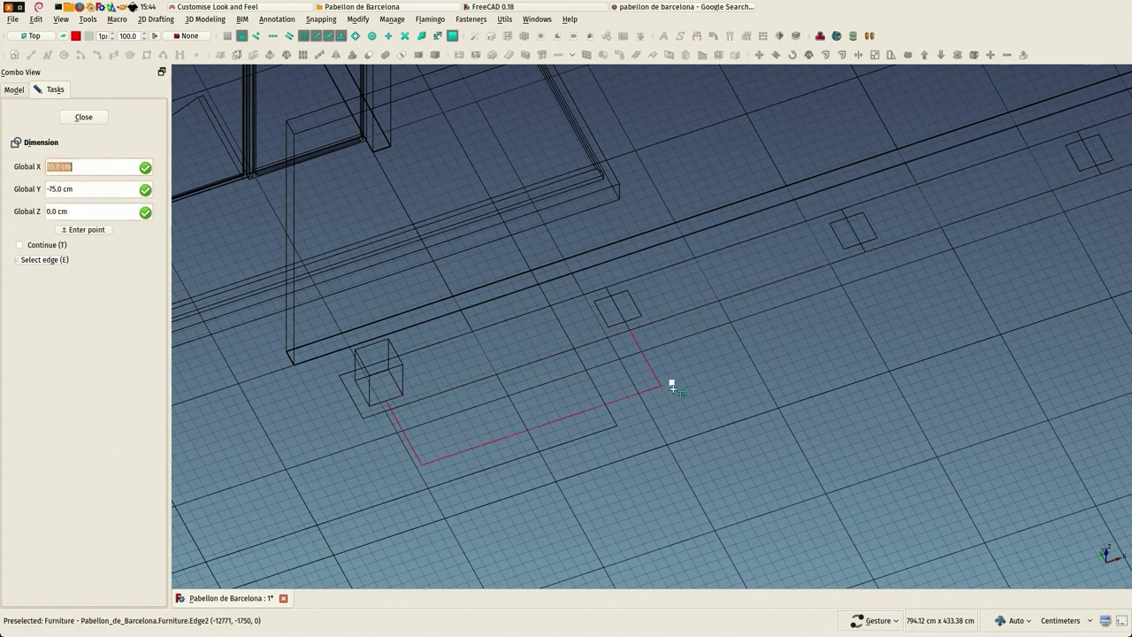
pyautogui.click(676, 392)
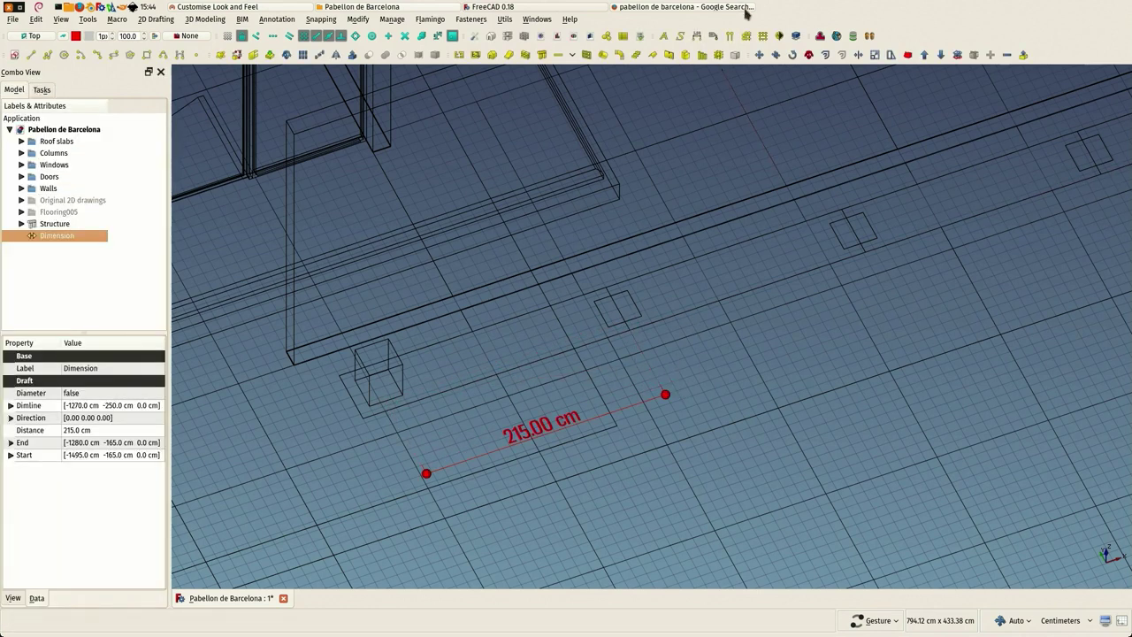
# Step: Dimension the spacing between the second and third leg outlines, in line with the first dimension
pyautogui.click(698, 36)
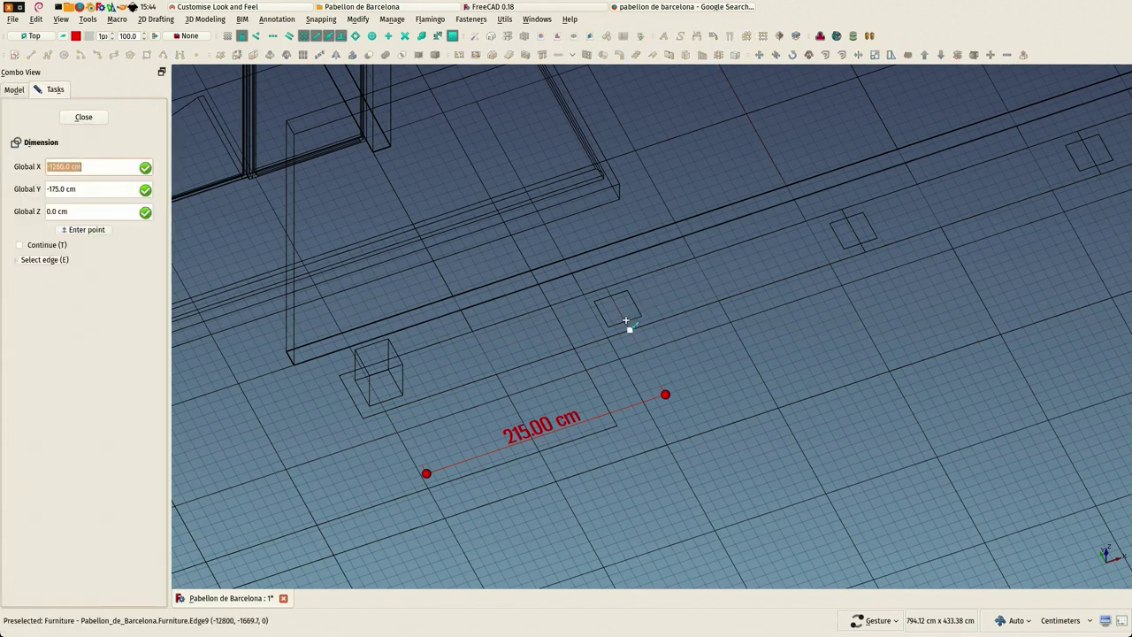
pyautogui.click(859, 242)
pyautogui.click(860, 244)
pyautogui.click(798, 351)
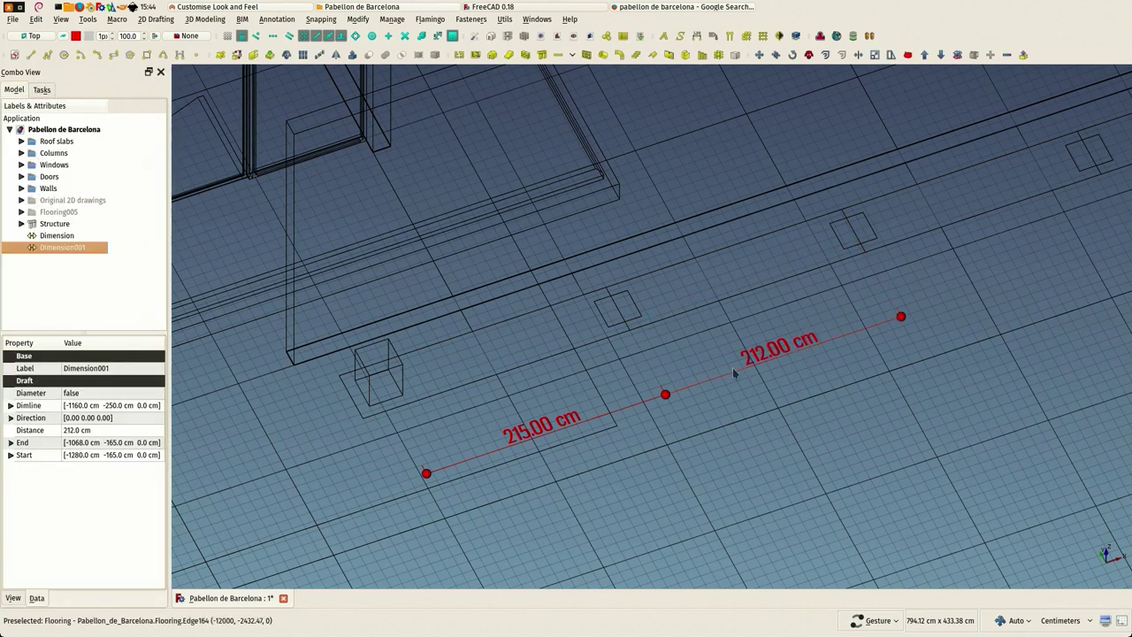
# Step: Delete both leg spacing dimensions
pyautogui.scroll(-2, 713, 362)
pyautogui.click(703, 378)
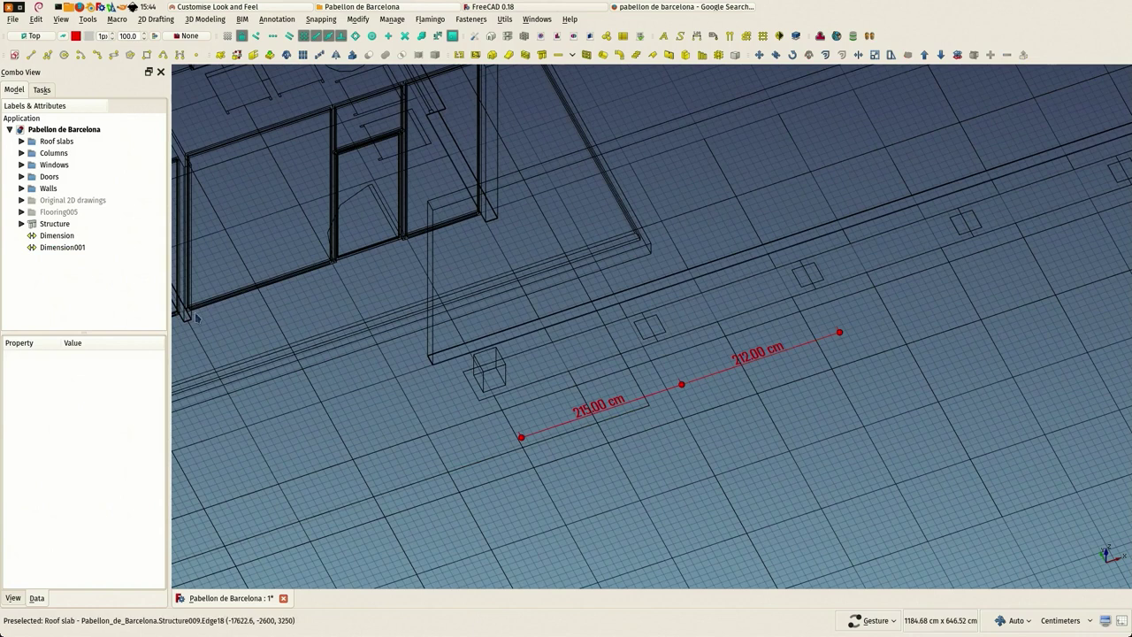
pyautogui.click(49, 237)
pyautogui.press('Delete')
pyautogui.click(81, 240)
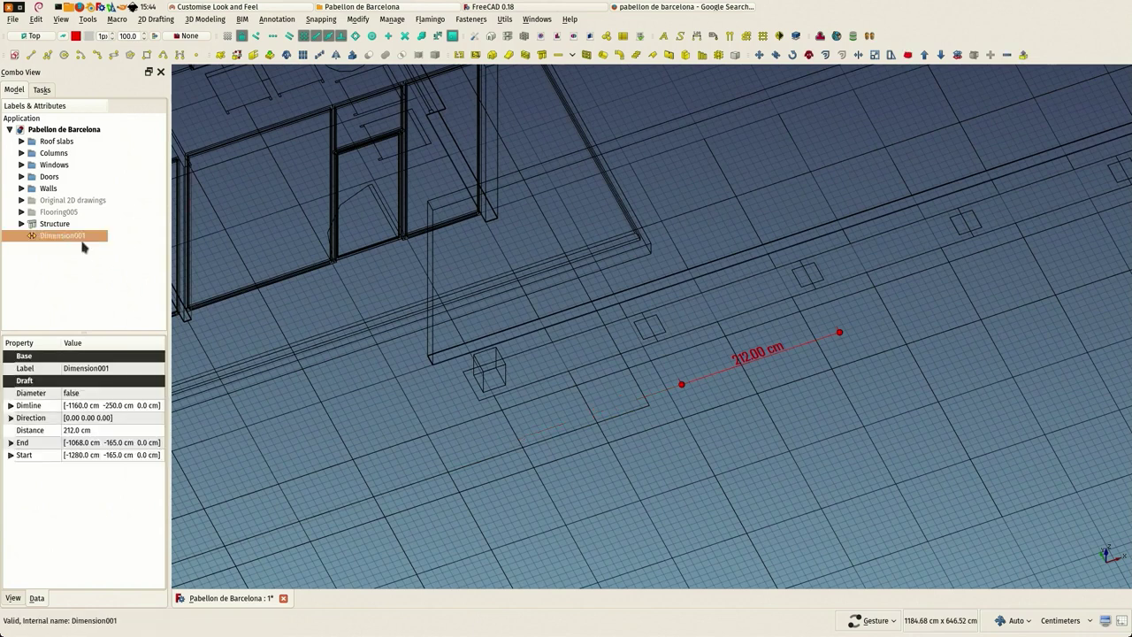
pyautogui.press('Delete')
# Step: Clone the first bench leg and place the clone on the second leg outline, corner to corner
pyautogui.scroll(2, 552, 355)
pyautogui.click(466, 380)
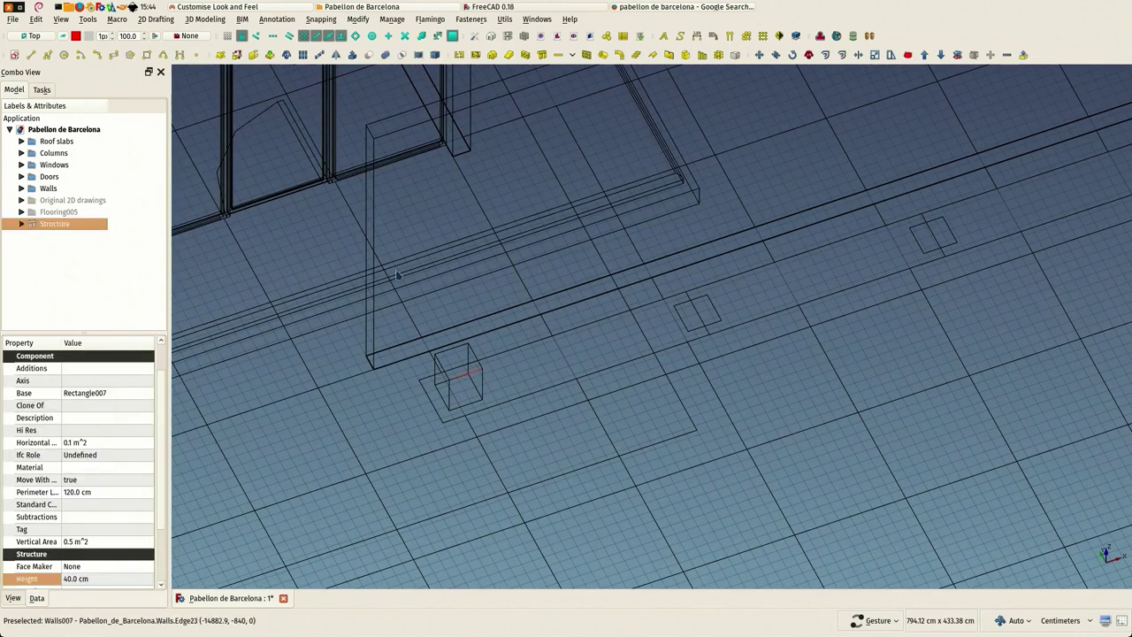
pyautogui.click(287, 55)
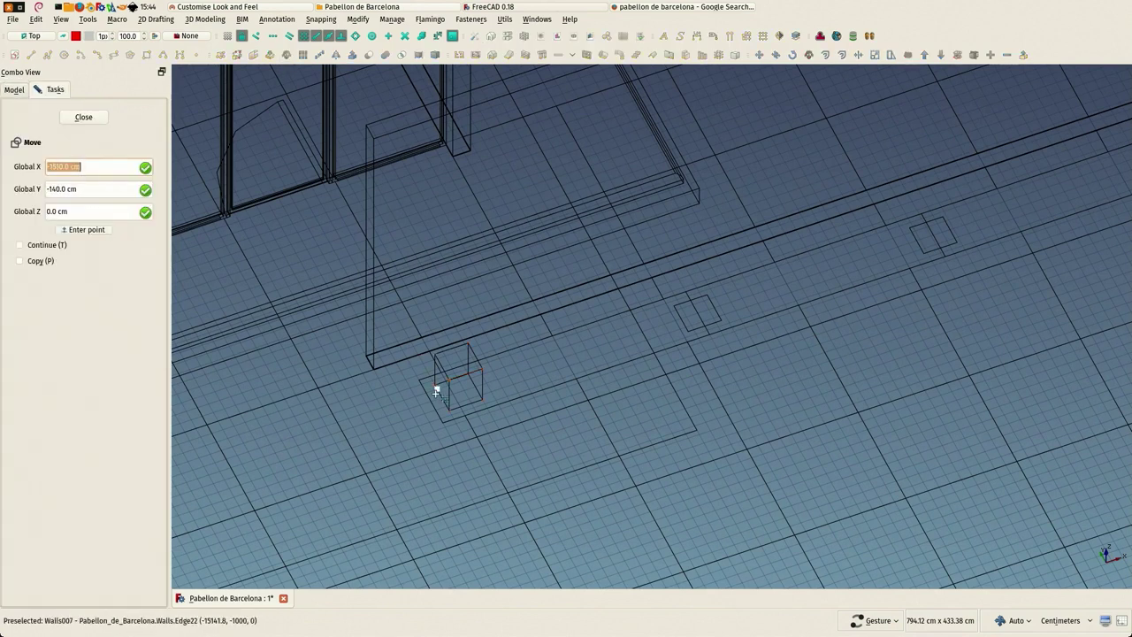
pyautogui.click(447, 407)
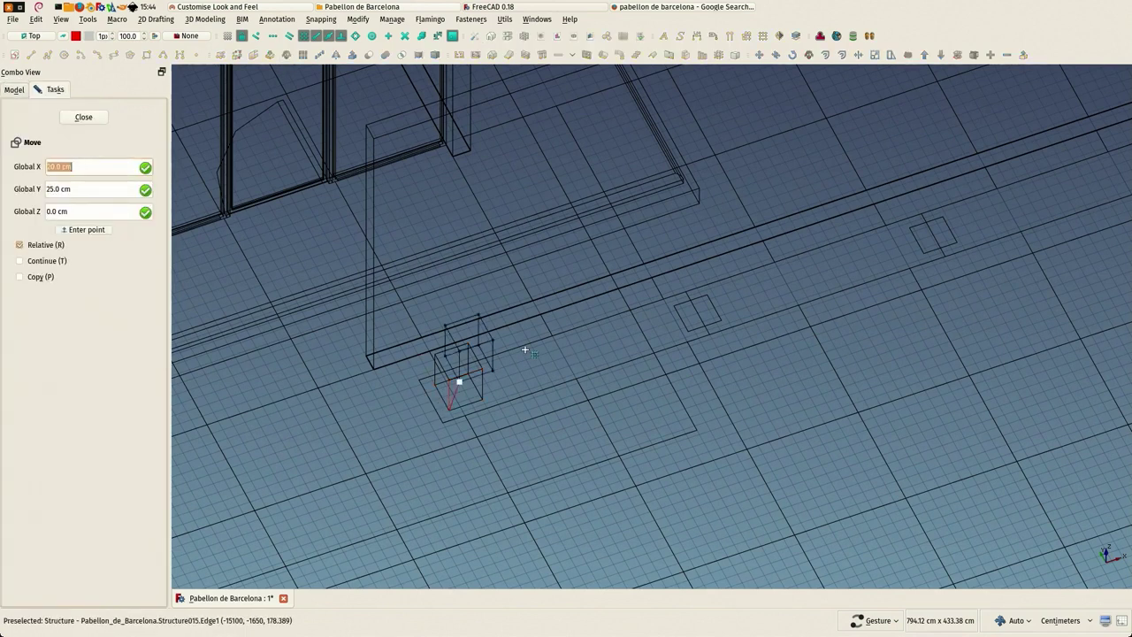
pyautogui.click(697, 332)
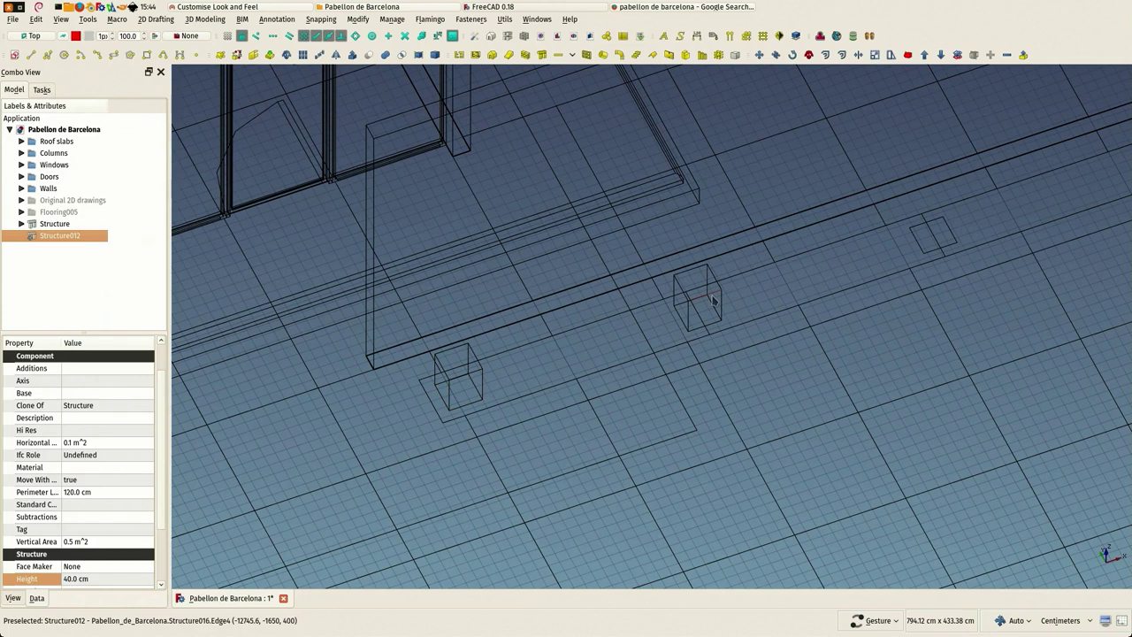
# Step: Clone the second leg and place the clone on the third leg outline, using its lower front corner
pyautogui.moveTo(842, 275); pyautogui.dragTo(563, 332, button='right')
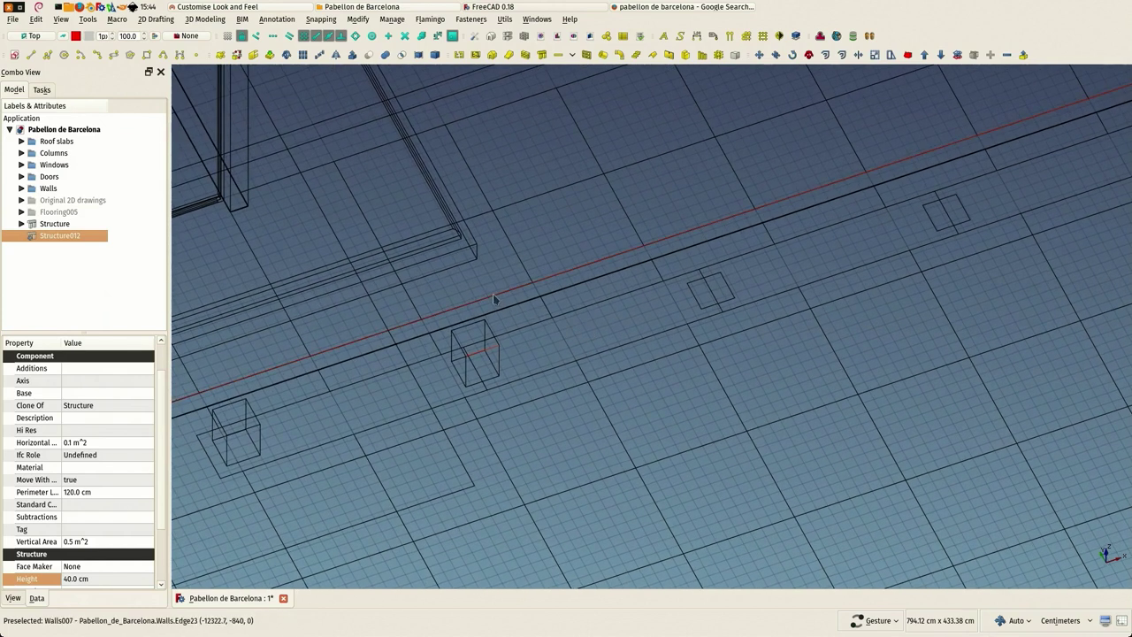
pyautogui.click(285, 55)
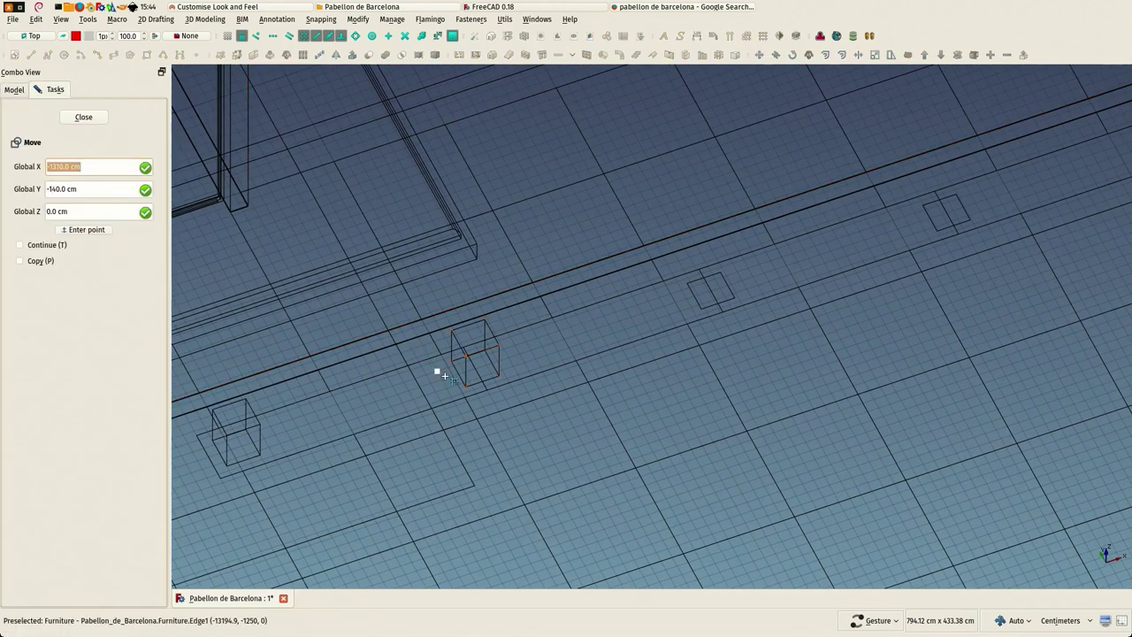
pyautogui.click(464, 384)
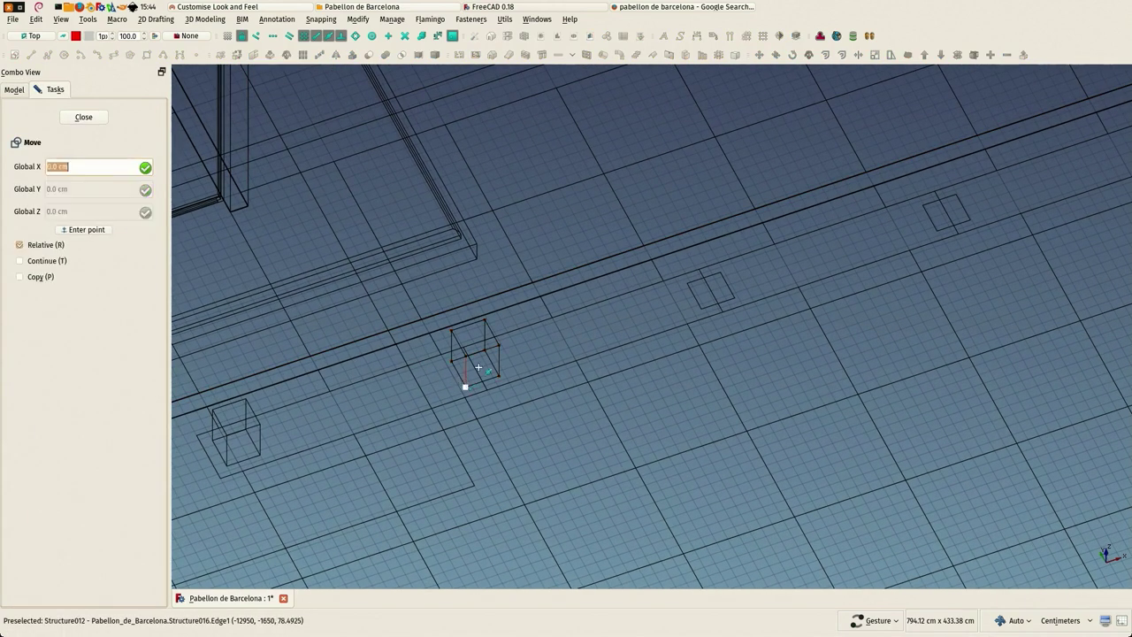
pyautogui.click(703, 308)
# Step: Clone the third leg and place the clone on the fourth leg outline
pyautogui.moveTo(736, 308); pyautogui.dragTo(476, 401, button='right')
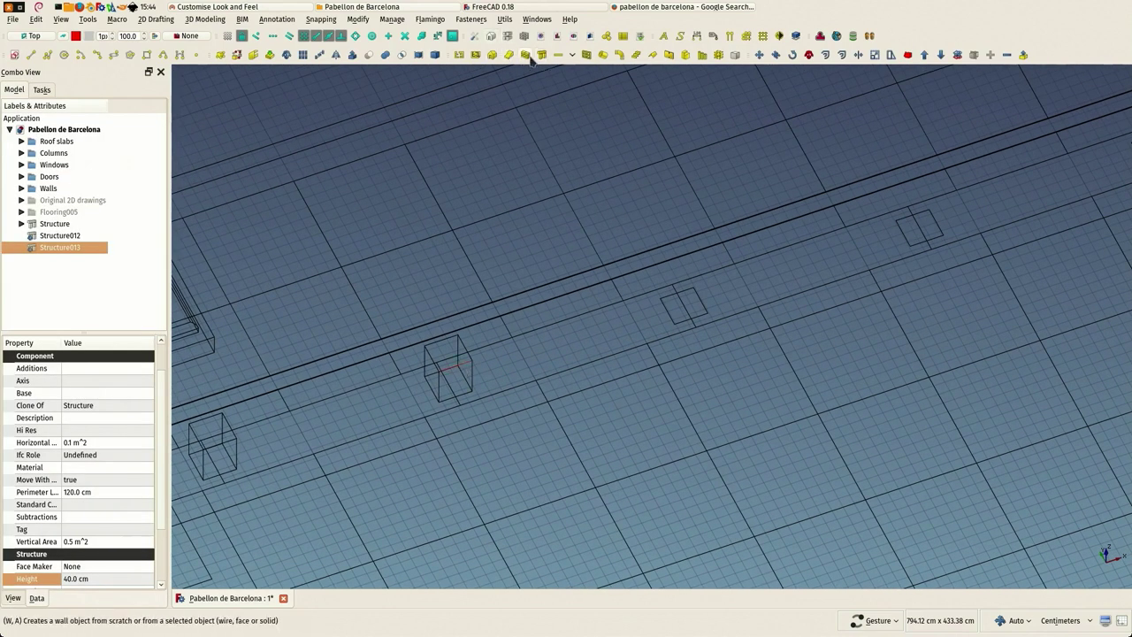
pyautogui.click(287, 55)
pyautogui.press('m')
pyautogui.press('v')
pyautogui.click(437, 398)
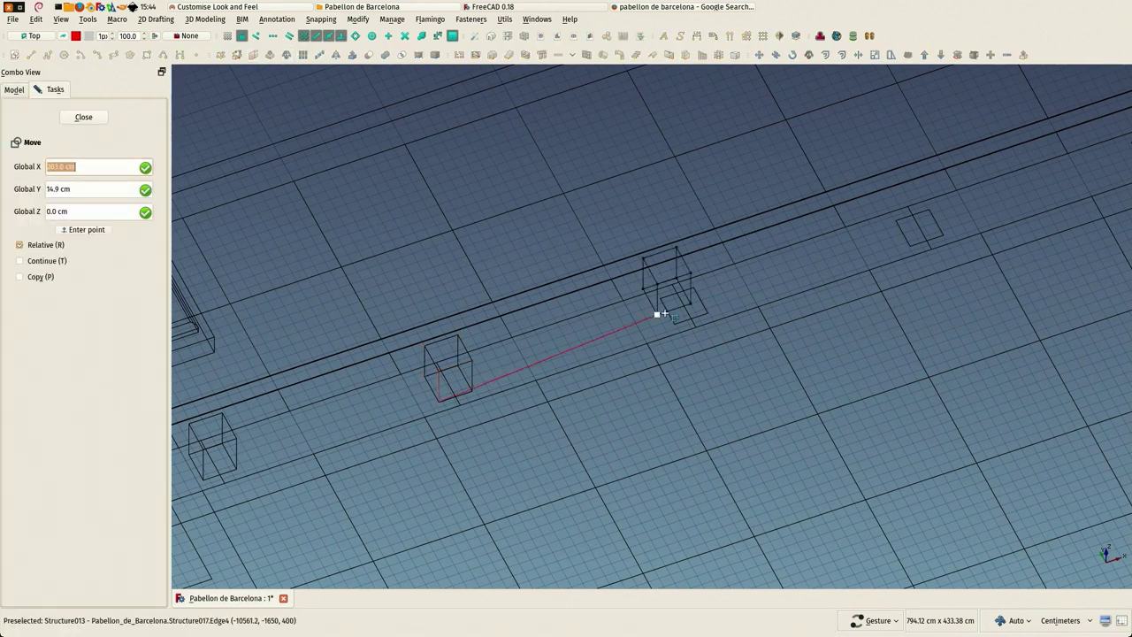
pyautogui.click(674, 325)
# Step: Switch the model display from wireframe to shaded faces
pyautogui.scroll(-2, 686, 318)
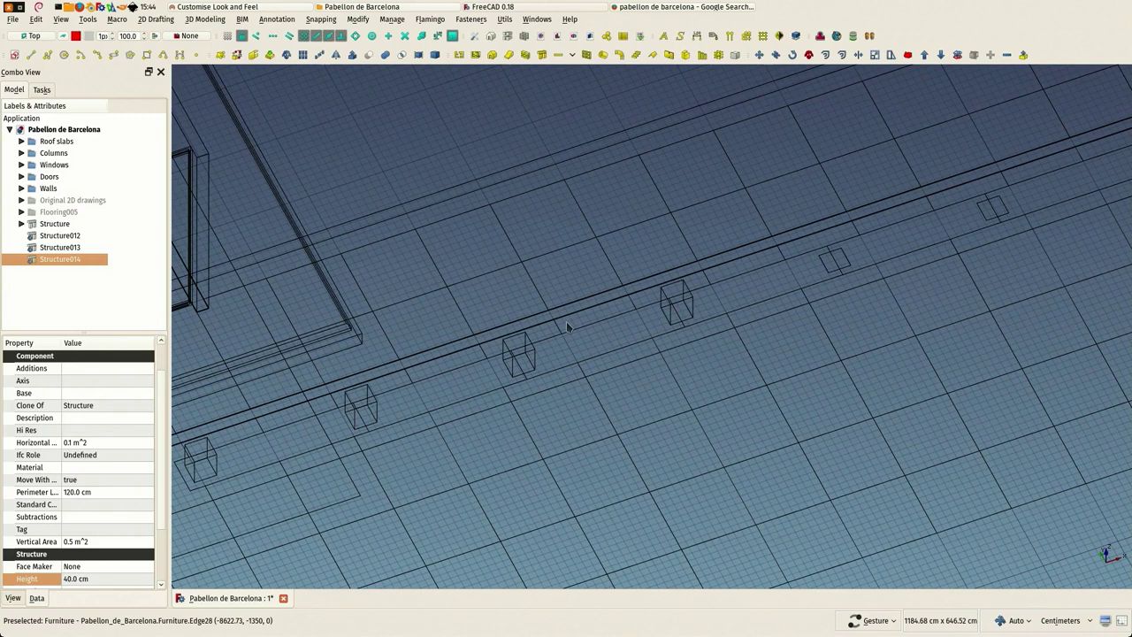
pyautogui.press('v')
pyautogui.press('1')
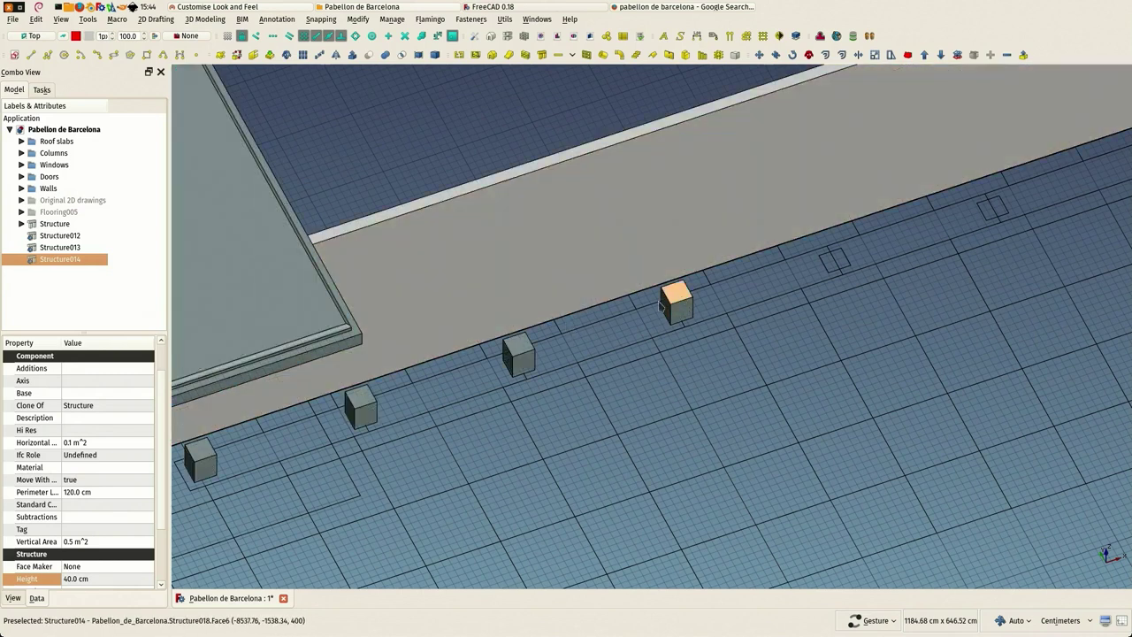
# Step: Clone the second, third and fourth bench legs together and place the clones on the fifth to seventh leg outlines, corner to corner
pyautogui.keyDown('ctrl'); pyautogui.click(516, 348); pyautogui.keyUp('ctrl')
pyautogui.scroll(-2, 522, 372)
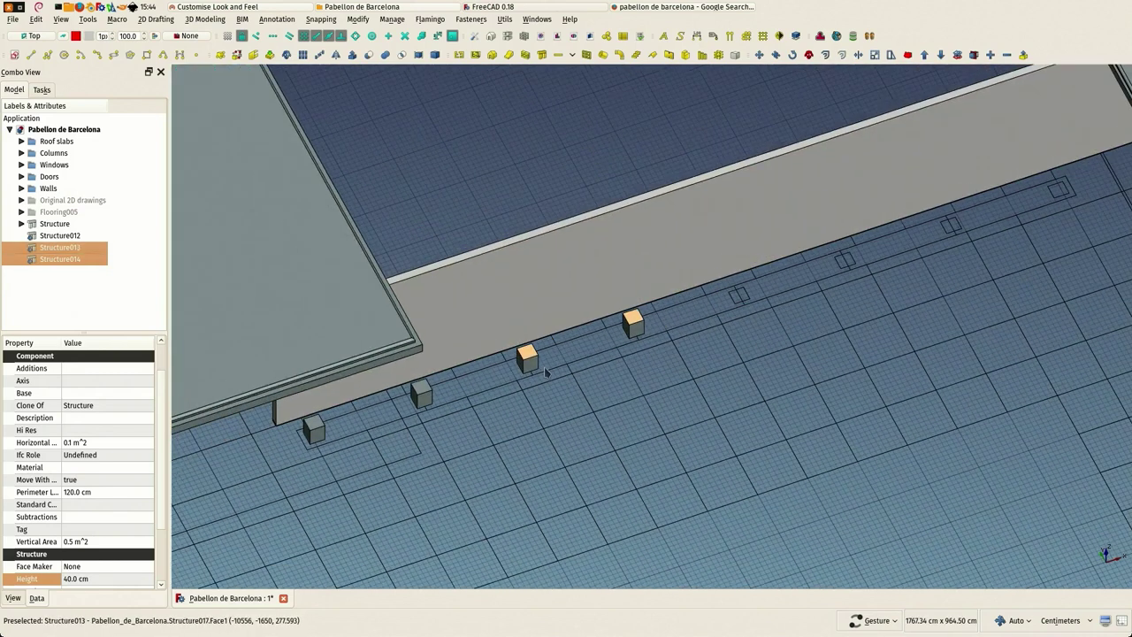
pyautogui.keyDown('ctrl'); pyautogui.click(421, 396); pyautogui.keyUp('ctrl')
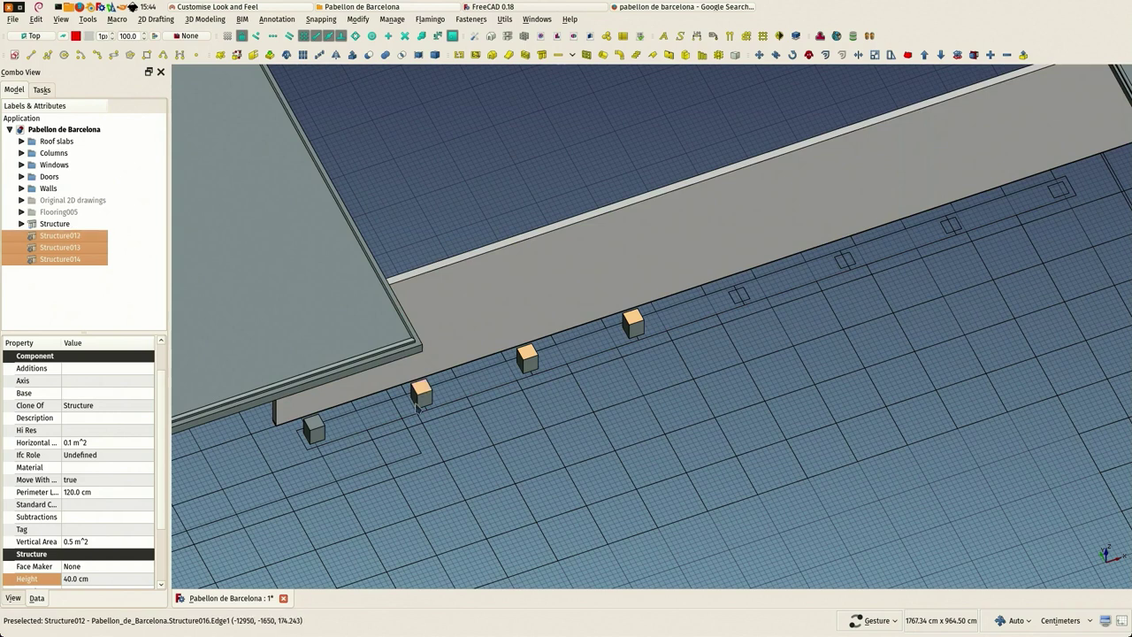
pyautogui.scroll(2, 398, 411)
pyautogui.scroll(2, 394, 417)
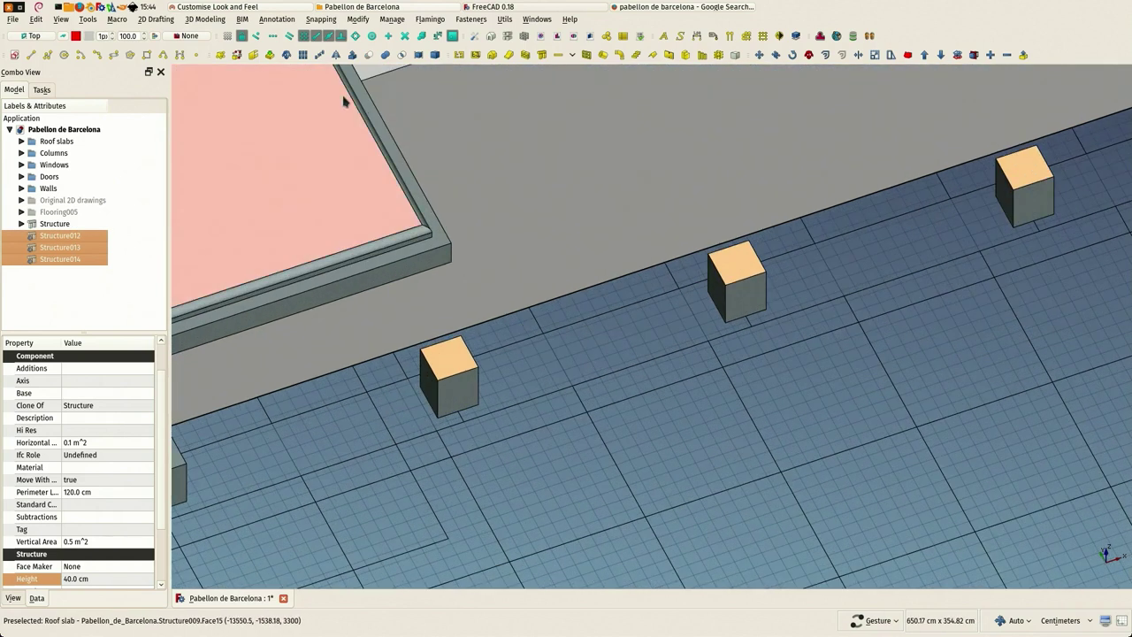
pyautogui.click(288, 55)
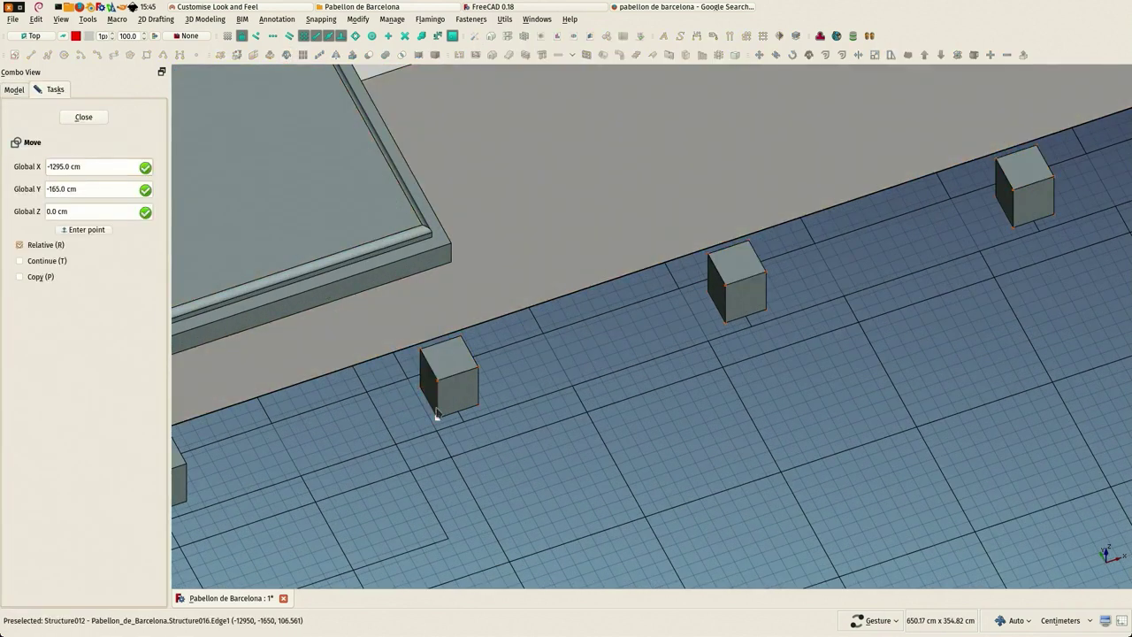
pyautogui.click(436, 414)
pyautogui.scroll(-4, 436, 412)
pyautogui.scroll(4, 823, 265)
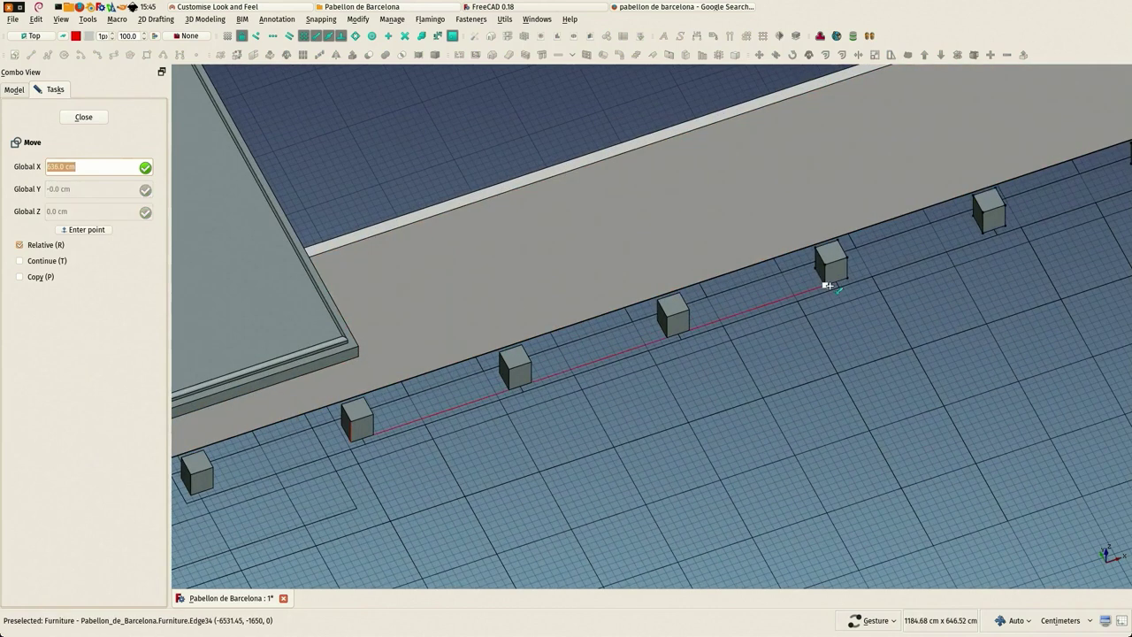
pyautogui.click(827, 285)
# Step: Clone the seventh leg and place the clone on the eighth, last leg outline, using its lower front corner
pyautogui.moveTo(968, 358); pyautogui.dragTo(417, 516, button='right')
pyautogui.scroll(2, 599, 306)
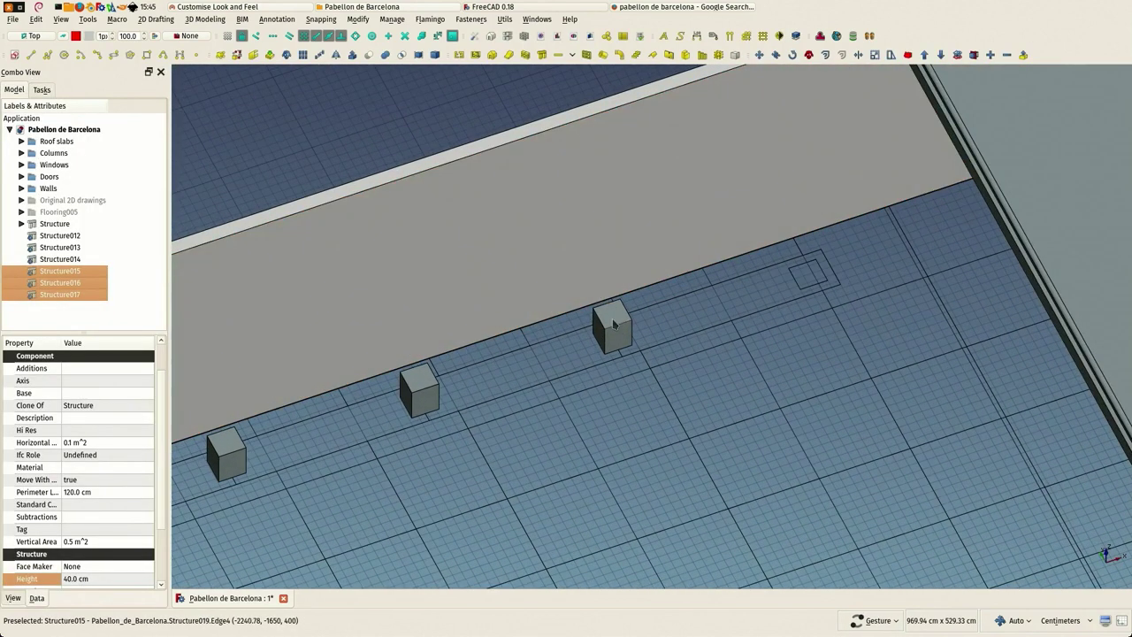
pyautogui.click(605, 311)
pyautogui.click(303, 55)
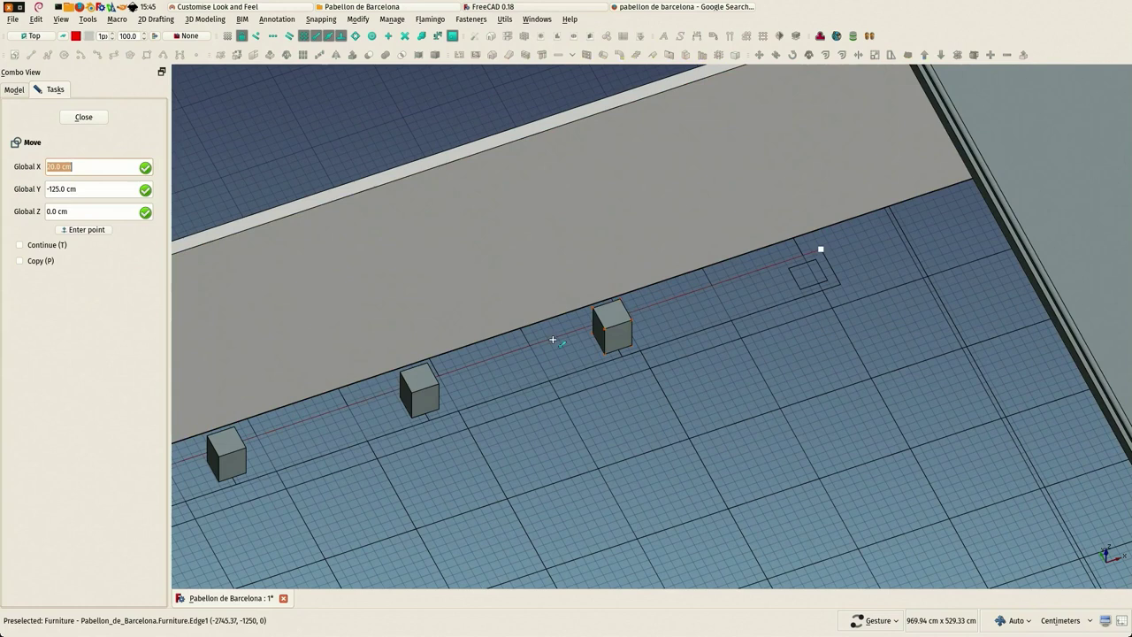
pyautogui.scroll(2, 550, 332)
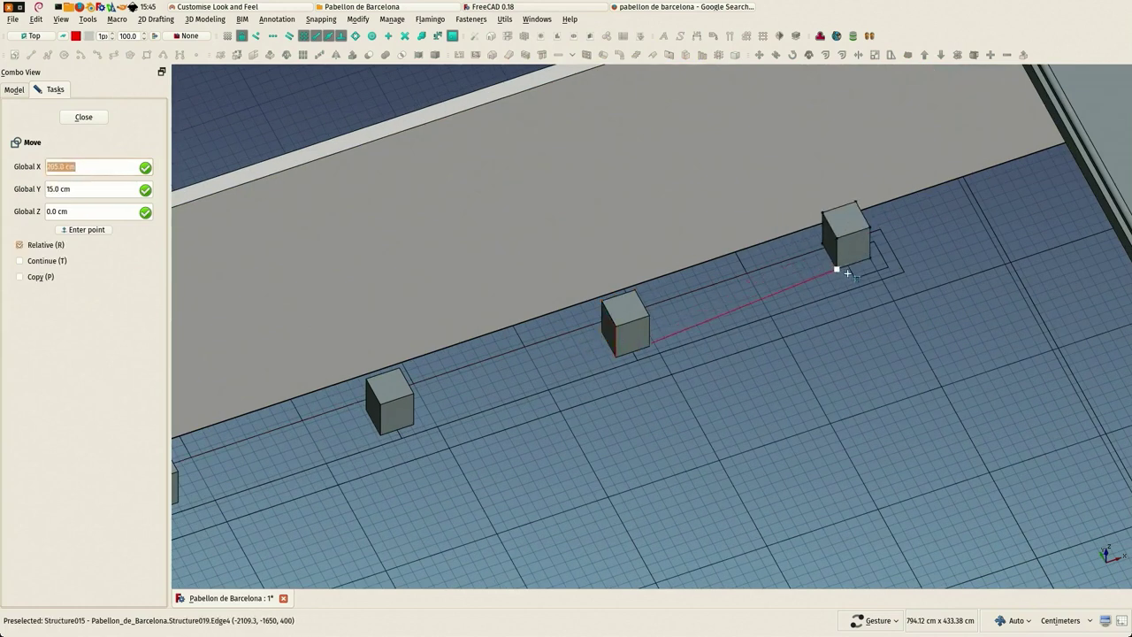
pyautogui.click(856, 279)
pyautogui.scroll(-5, 799, 316)
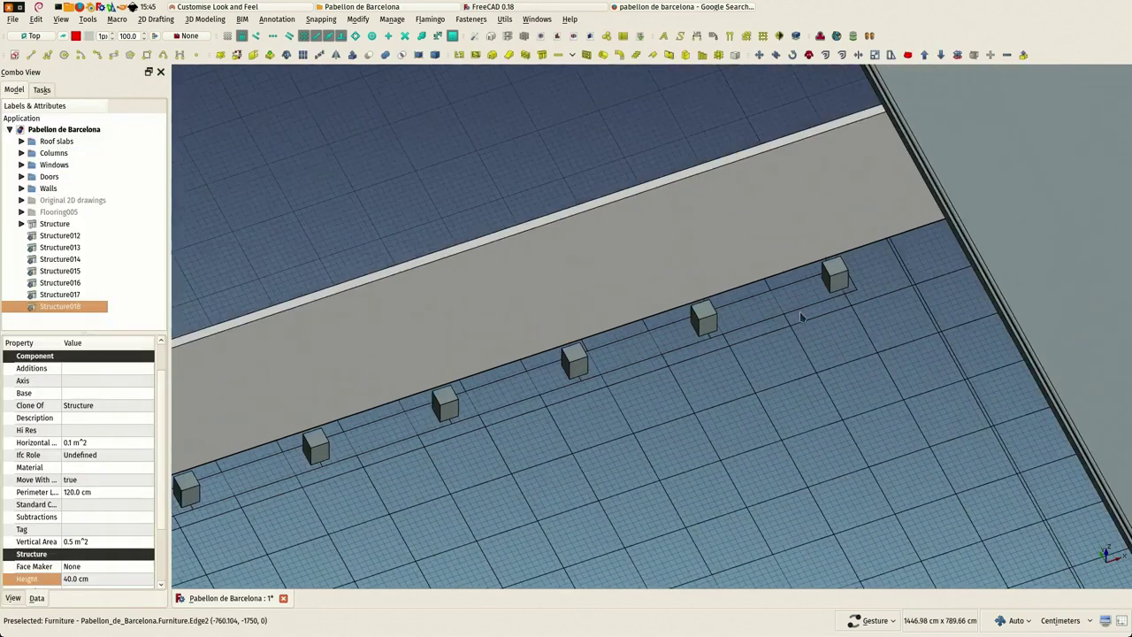
# Step: Draw a filled 1540 by 50 cm rectangle over the bench outline, between its opposite corners around all eight legs
pyautogui.scroll(2, 430, 442)
pyautogui.scroll(-4, 607, 454)
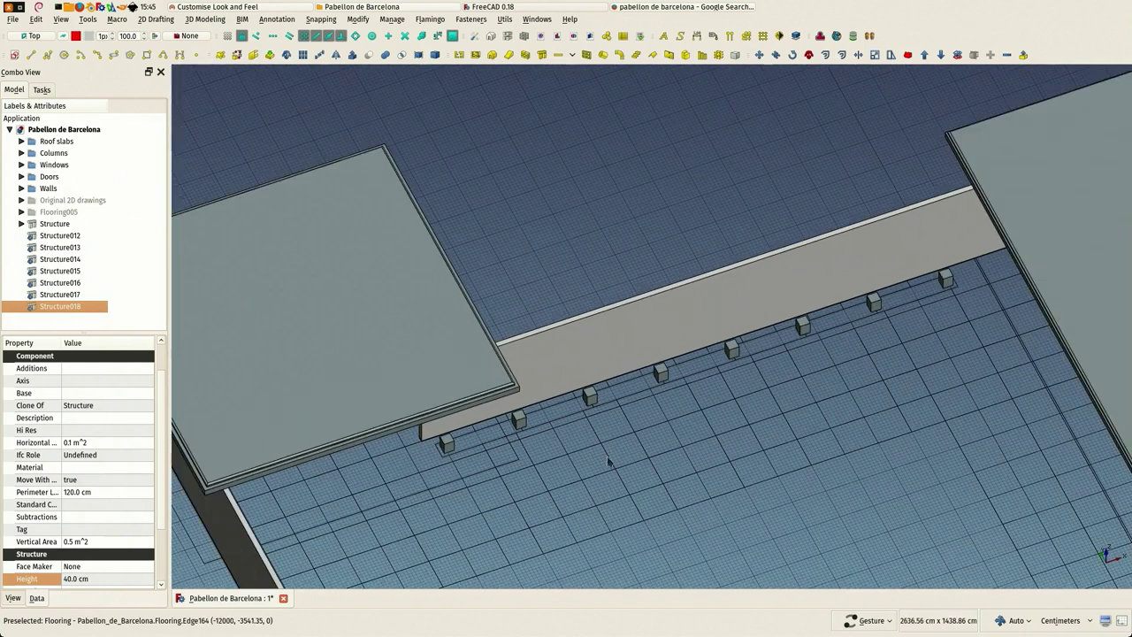
pyautogui.scroll(3, 601, 455)
pyautogui.click(600, 446)
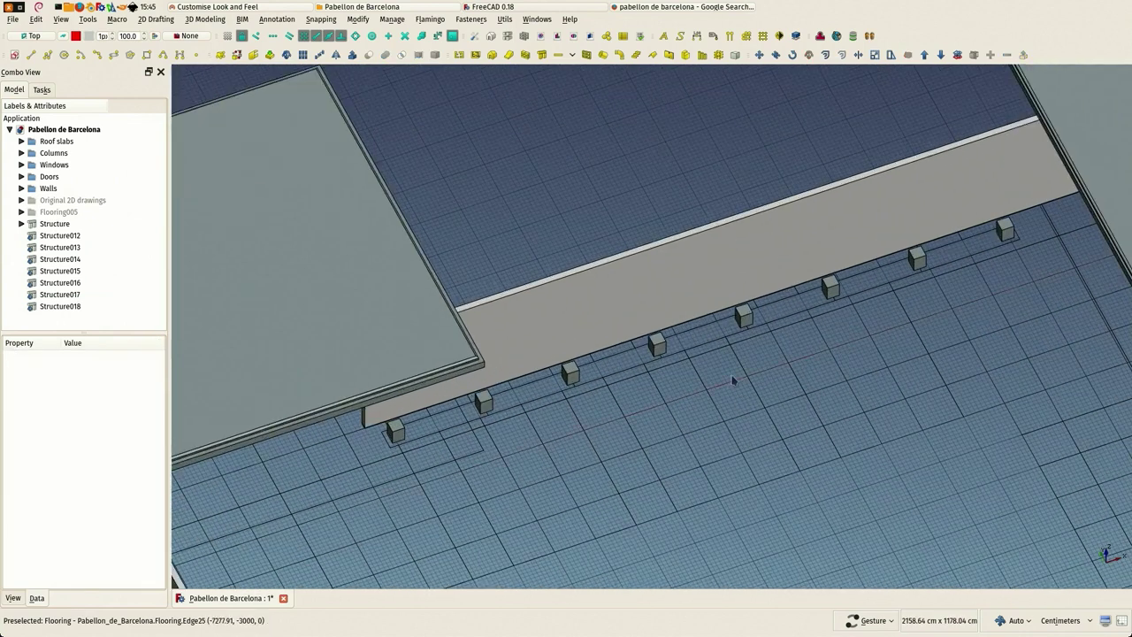
pyautogui.scroll(1, 440, 474)
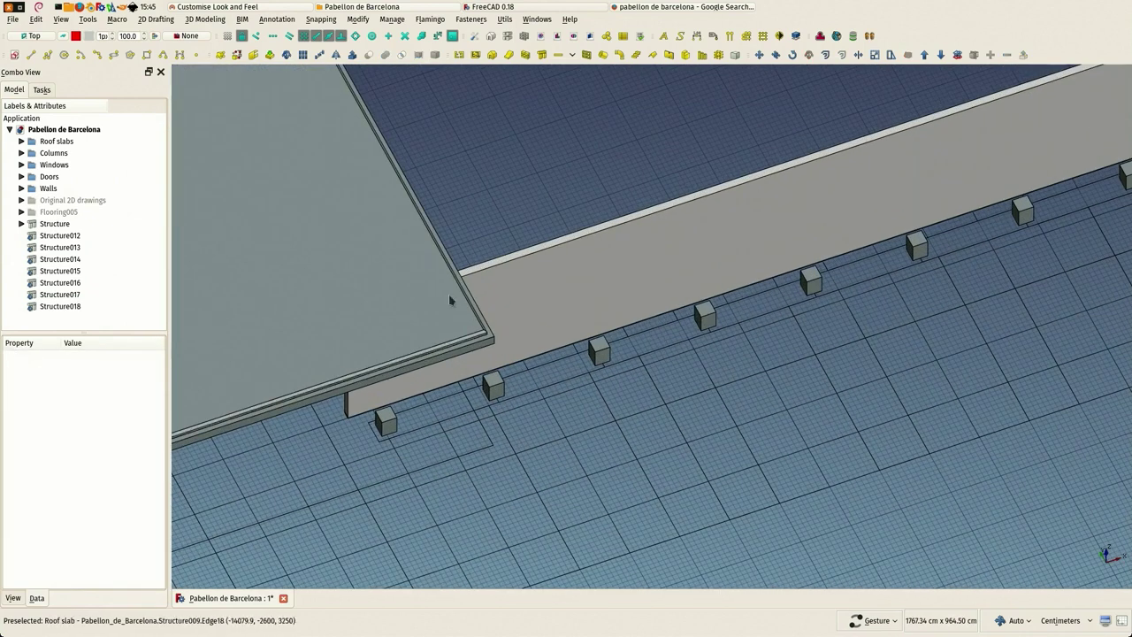
pyautogui.click(400, 70)
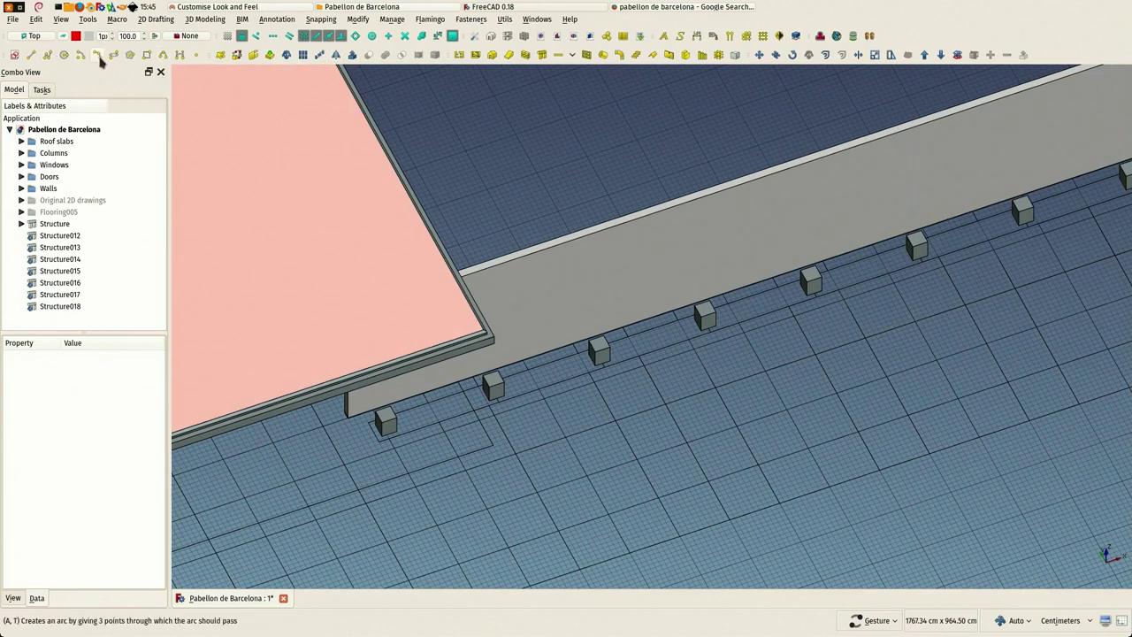
pyautogui.click(147, 55)
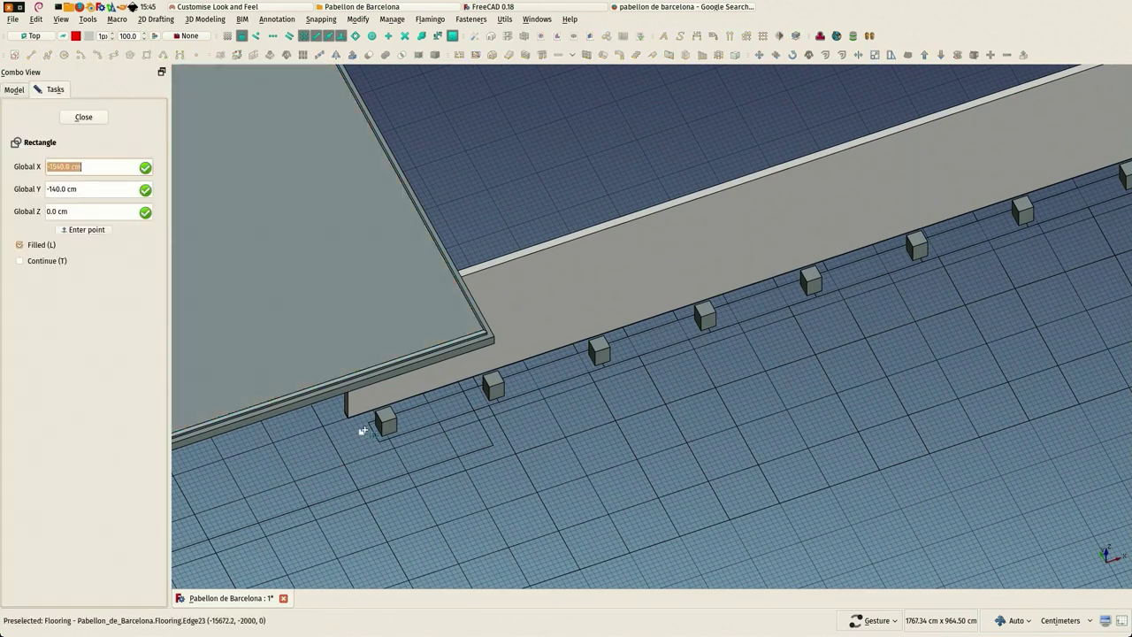
pyautogui.click(363, 431)
pyautogui.scroll(-2, 486, 450)
pyautogui.scroll(1, 797, 290)
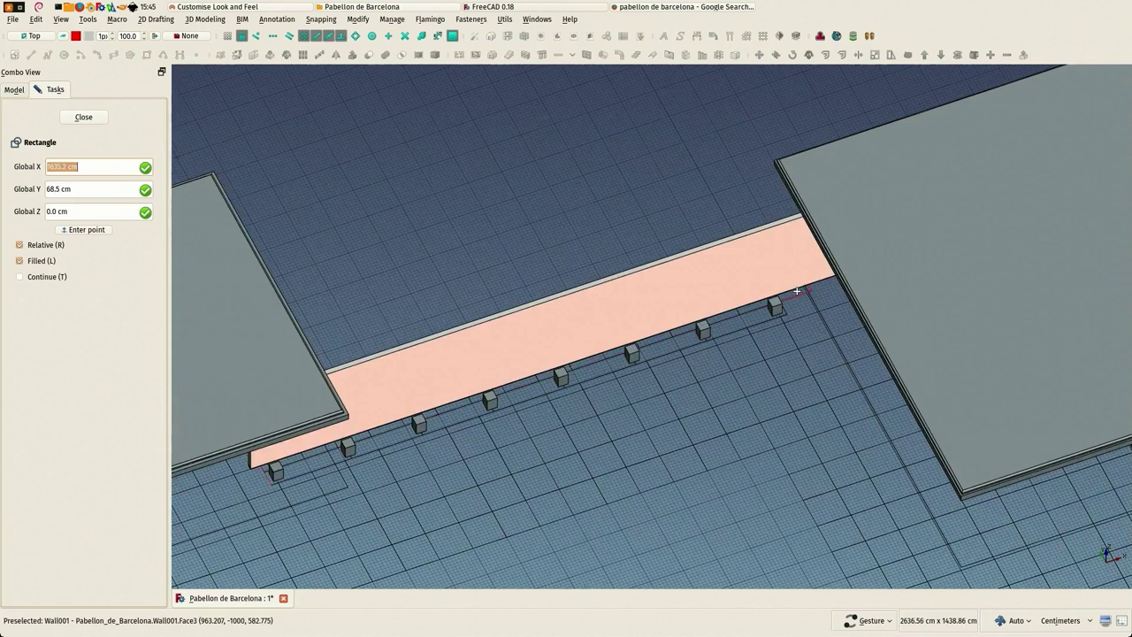
pyautogui.scroll(4, 797, 290)
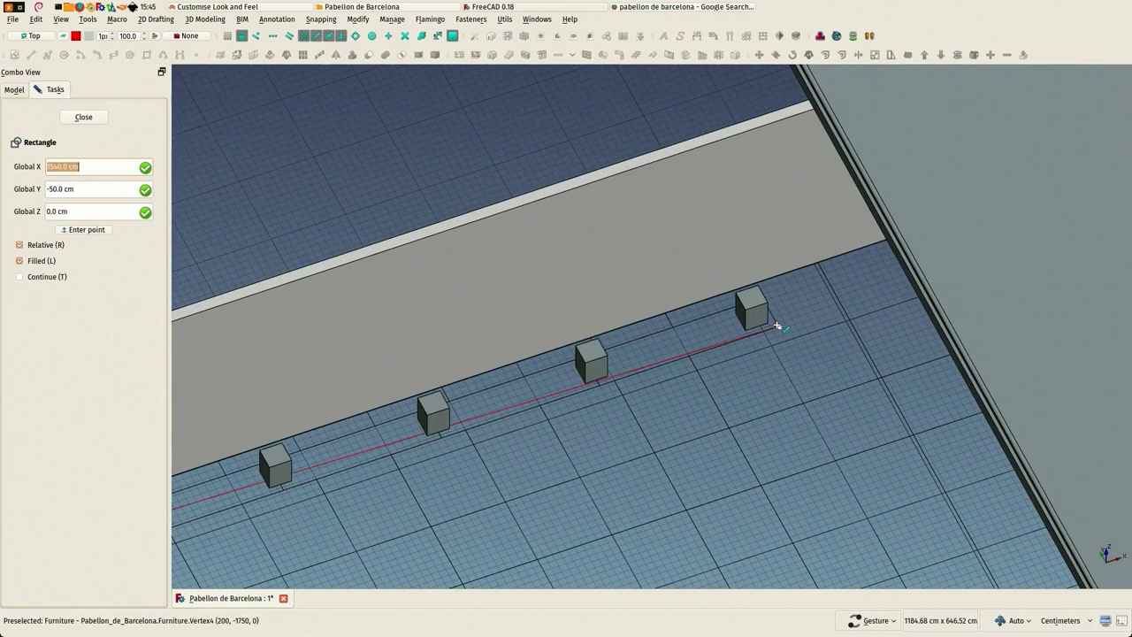
pyautogui.scroll(-2, 777, 325)
pyautogui.click(776, 329)
pyautogui.scroll(-2, 733, 303)
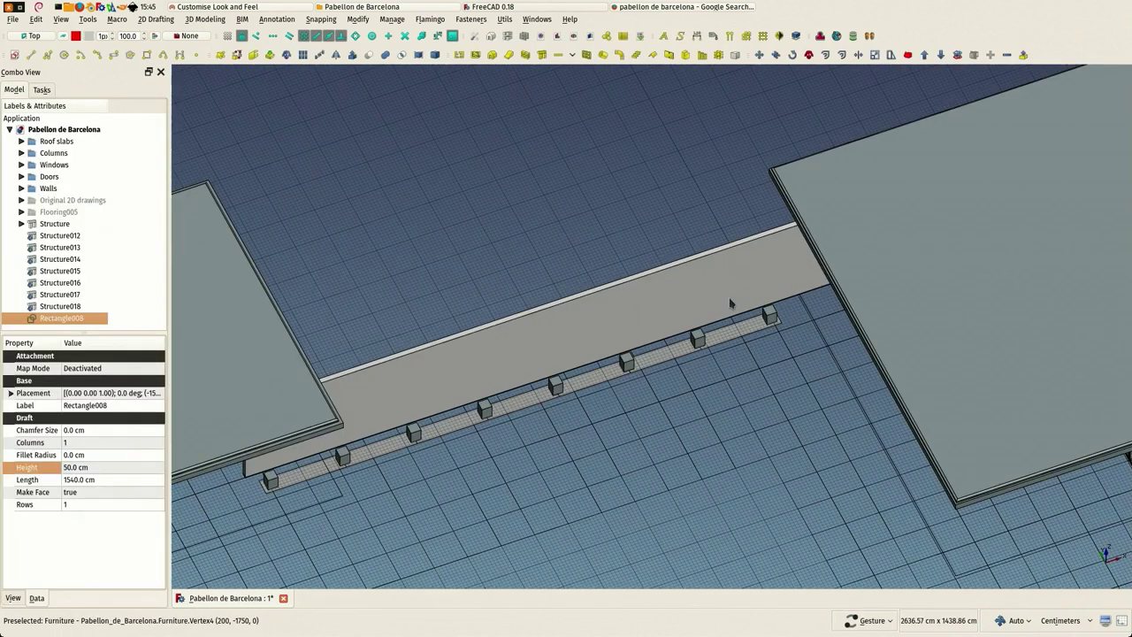
# Step: Show the model in front view, framed on the bench legs
pyautogui.scroll(2, 450, 386)
pyautogui.scroll(2, 451, 386)
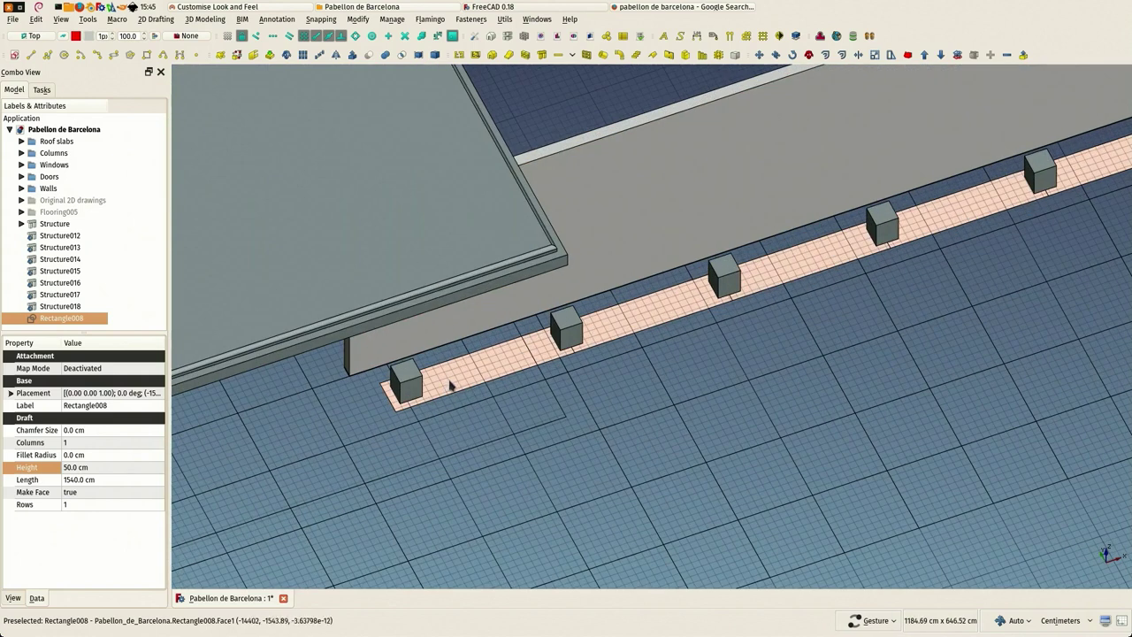
pyautogui.press('1')
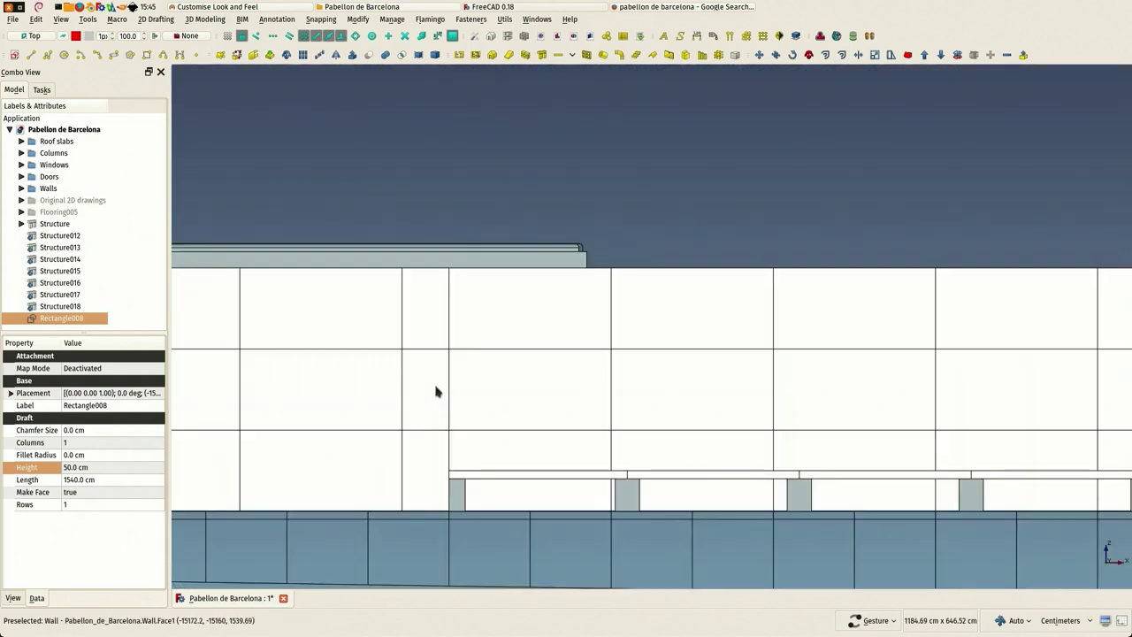
pyautogui.scroll(-2, 442, 383)
pyautogui.scroll(2, 472, 462)
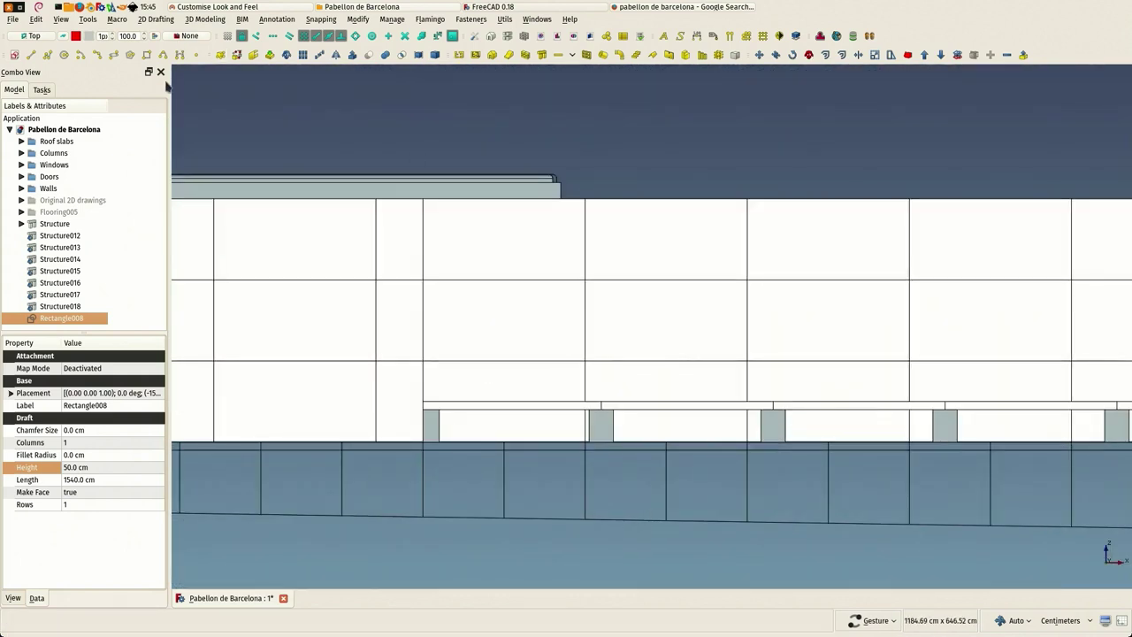
pyautogui.click(41, 41)
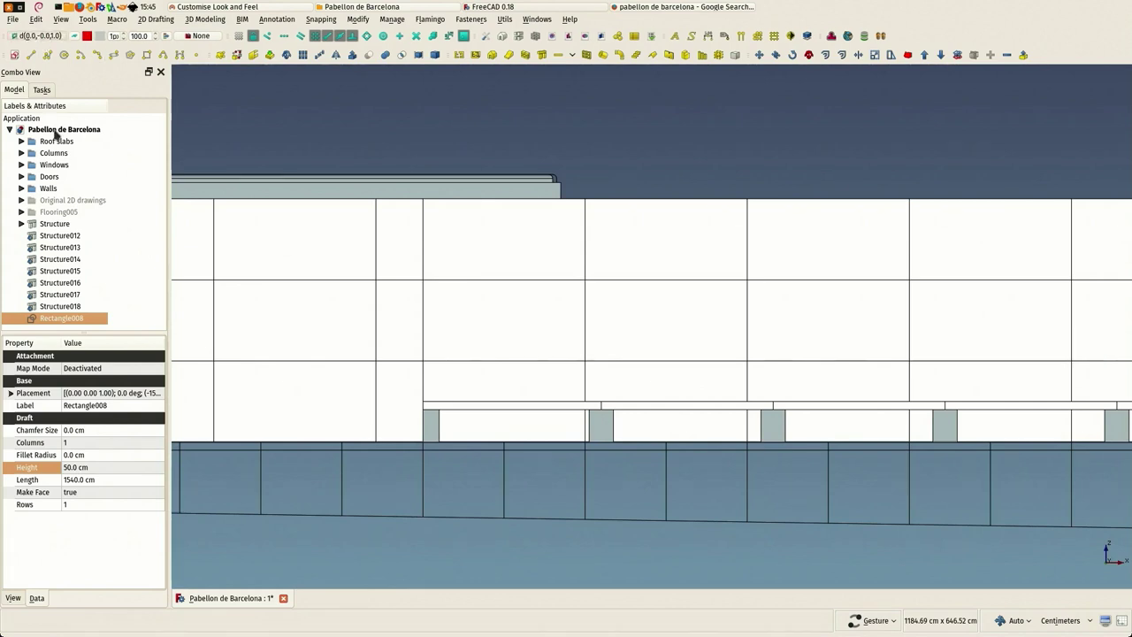
pyautogui.click(238, 121)
pyautogui.click(41, 37)
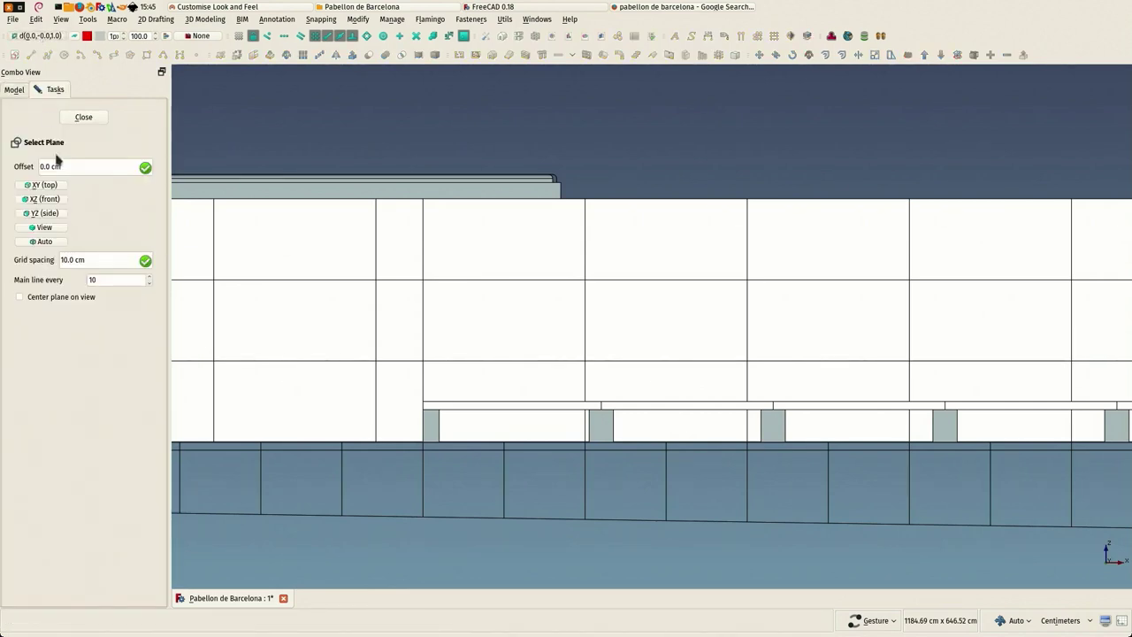
pyautogui.click(41, 185)
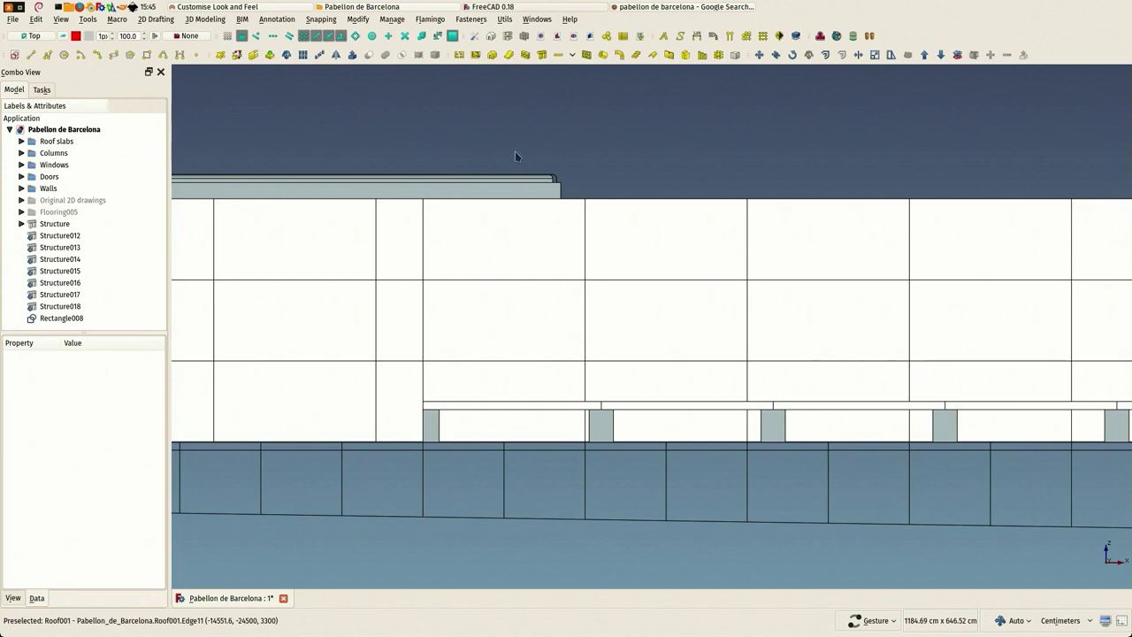
# Step: Switch the model display from shaded faces to wireframe
pyautogui.scroll(-10, 633, 175)
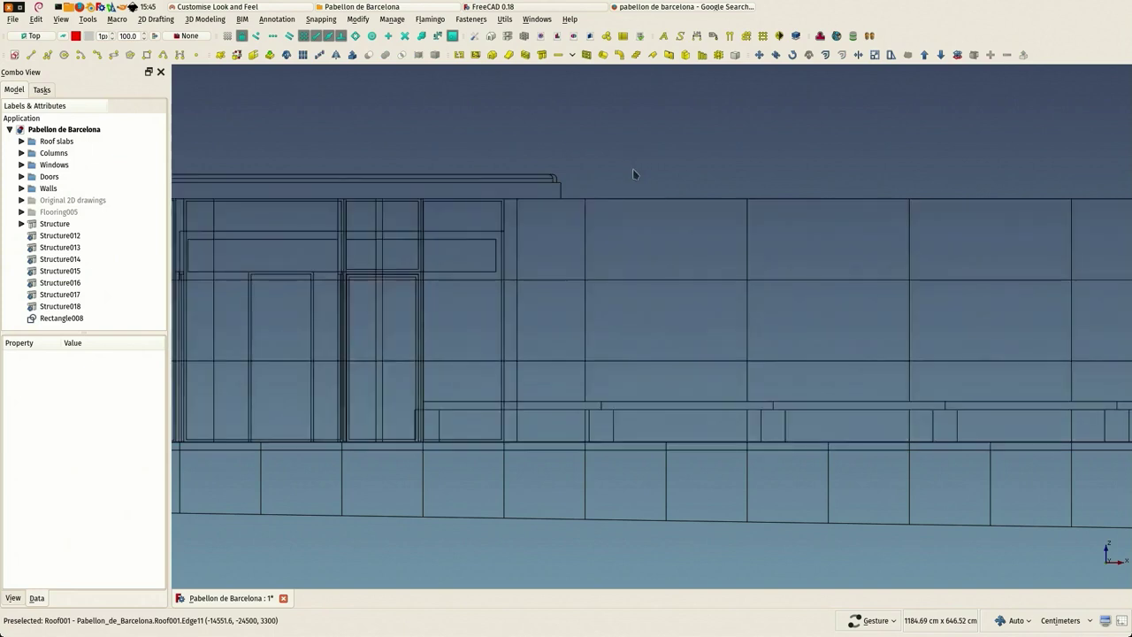
pyautogui.scroll(5, 414, 364)
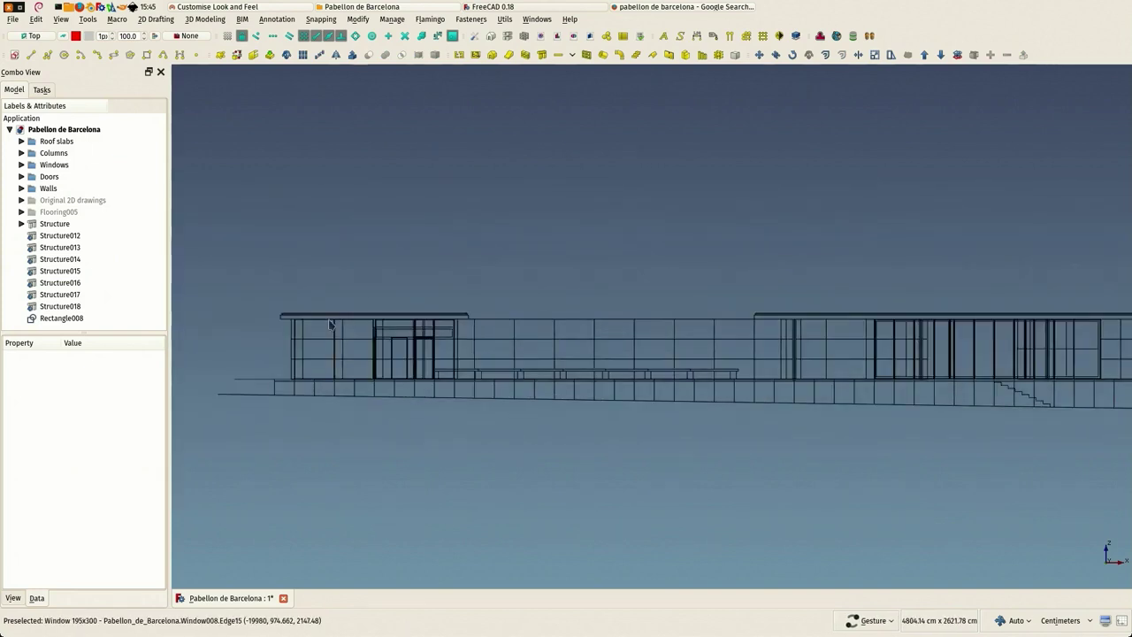
pyautogui.click(55, 318)
pyautogui.scroll(6, 620, 432)
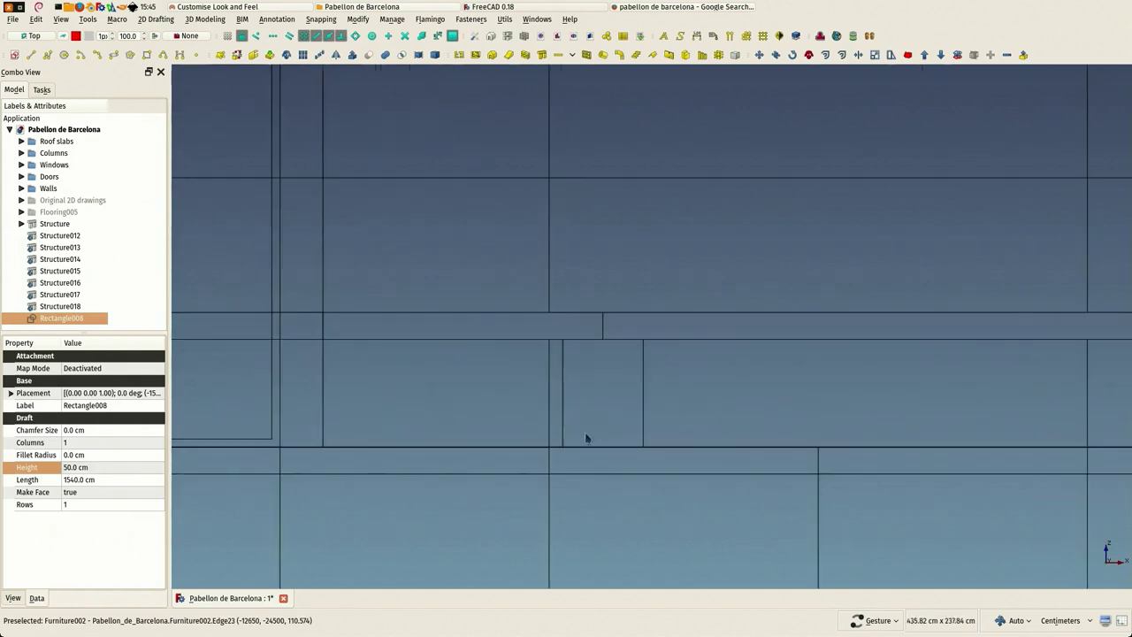
pyautogui.click(759, 55)
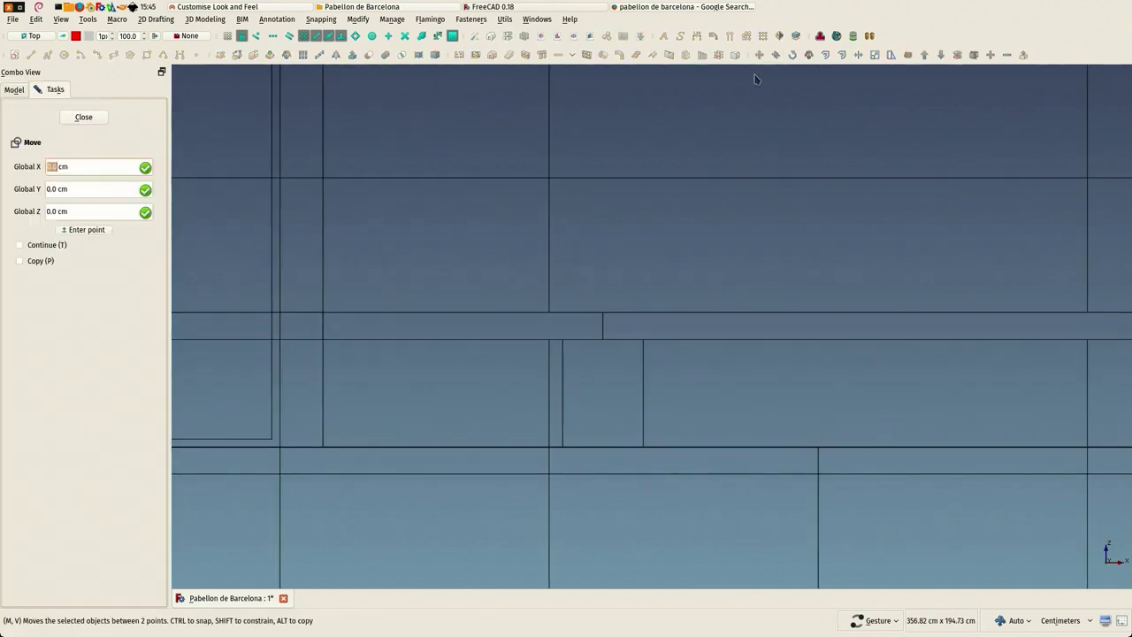
pyautogui.scroll(-6, 699, 296)
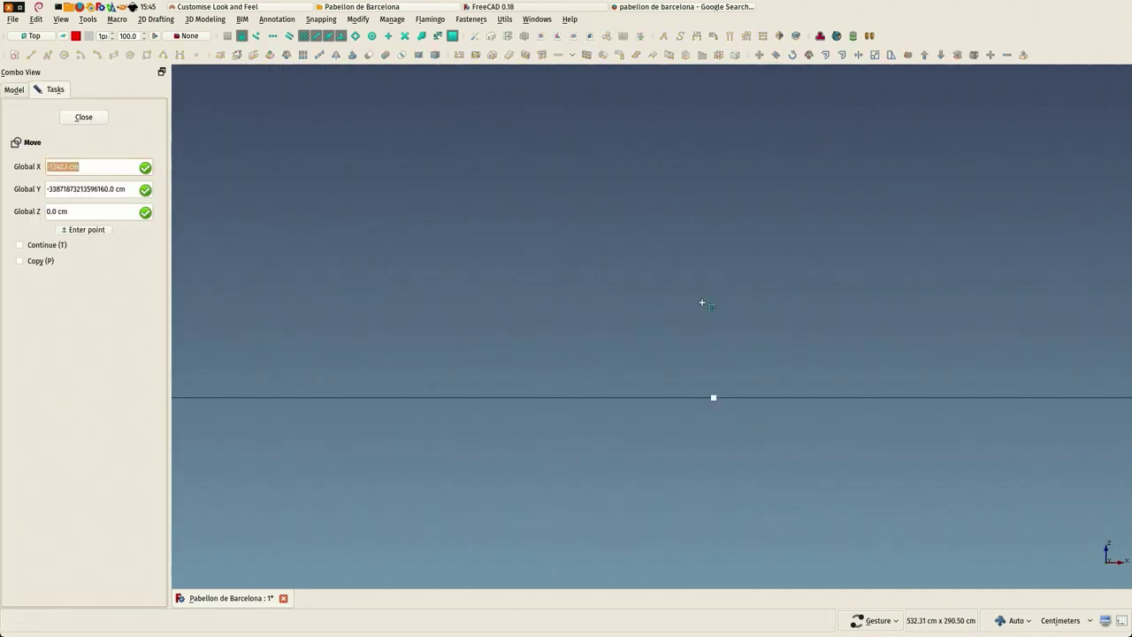
pyautogui.press('Escape')
pyautogui.scroll(3, 628, 309)
pyautogui.click(634, 295)
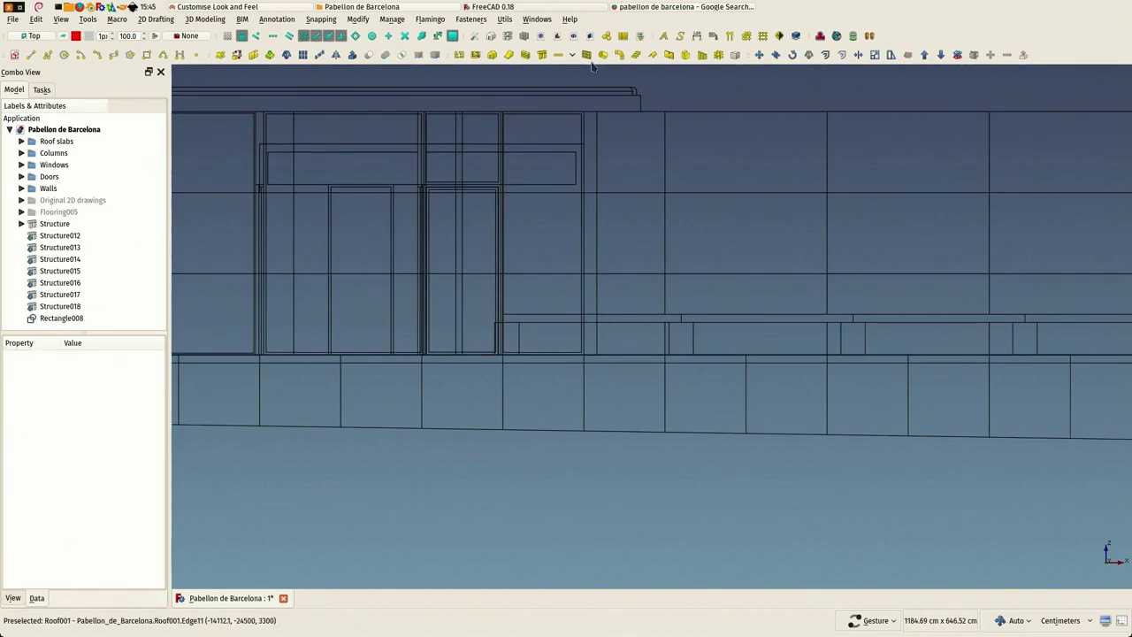
pyautogui.click(52, 320)
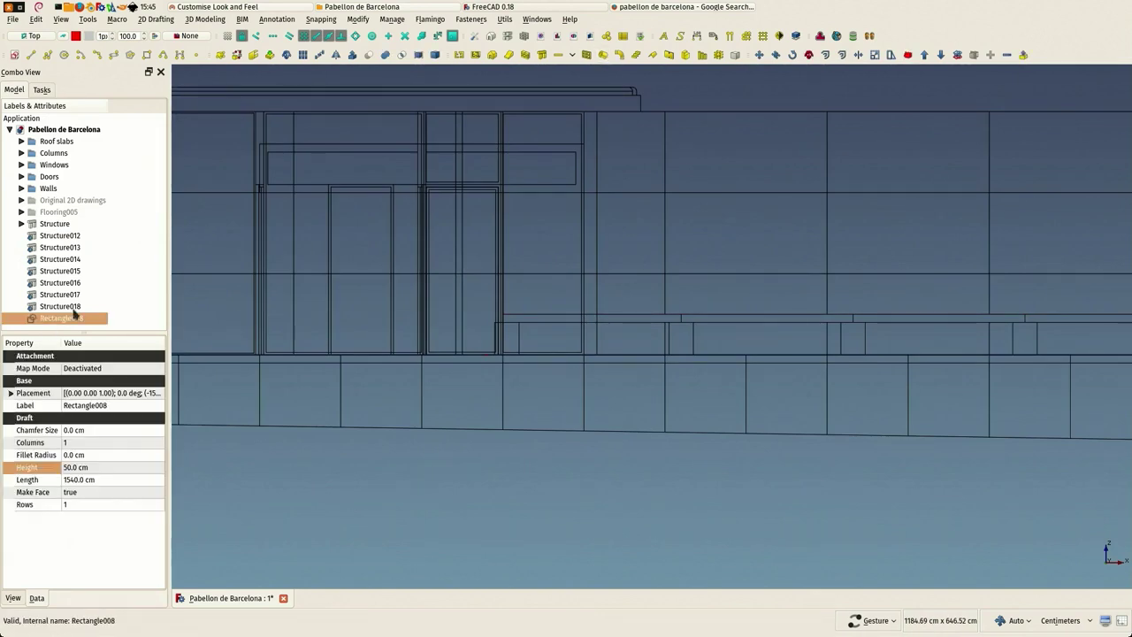
pyautogui.click(759, 55)
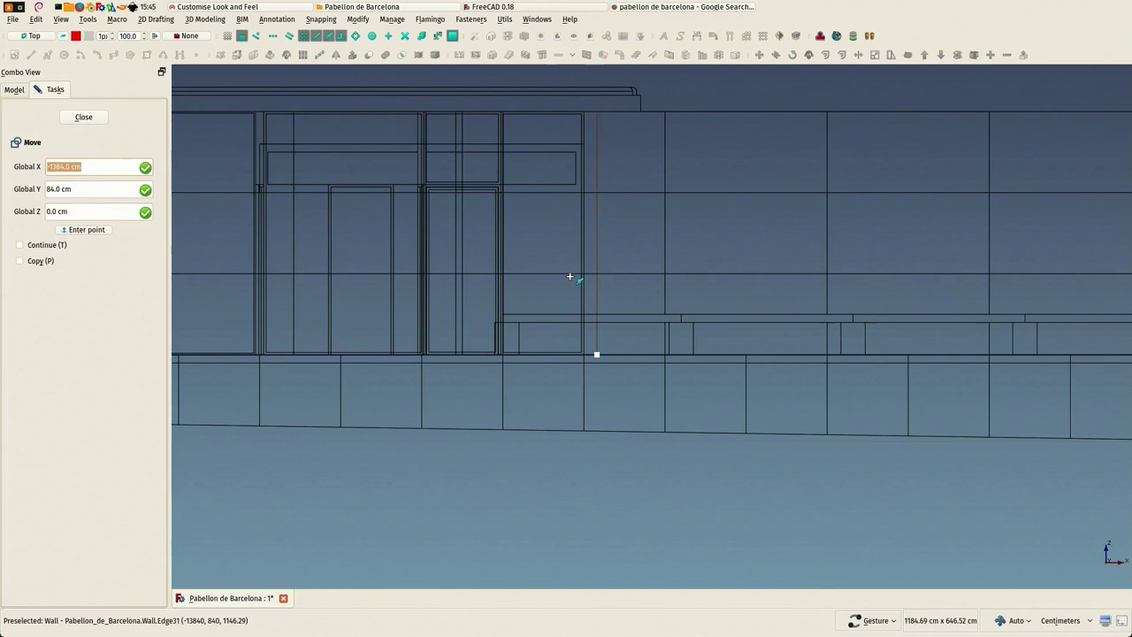
pyautogui.scroll(5, 525, 354)
pyautogui.scroll(-8, 513, 319)
pyautogui.press('Escape')
pyautogui.click(419, 147)
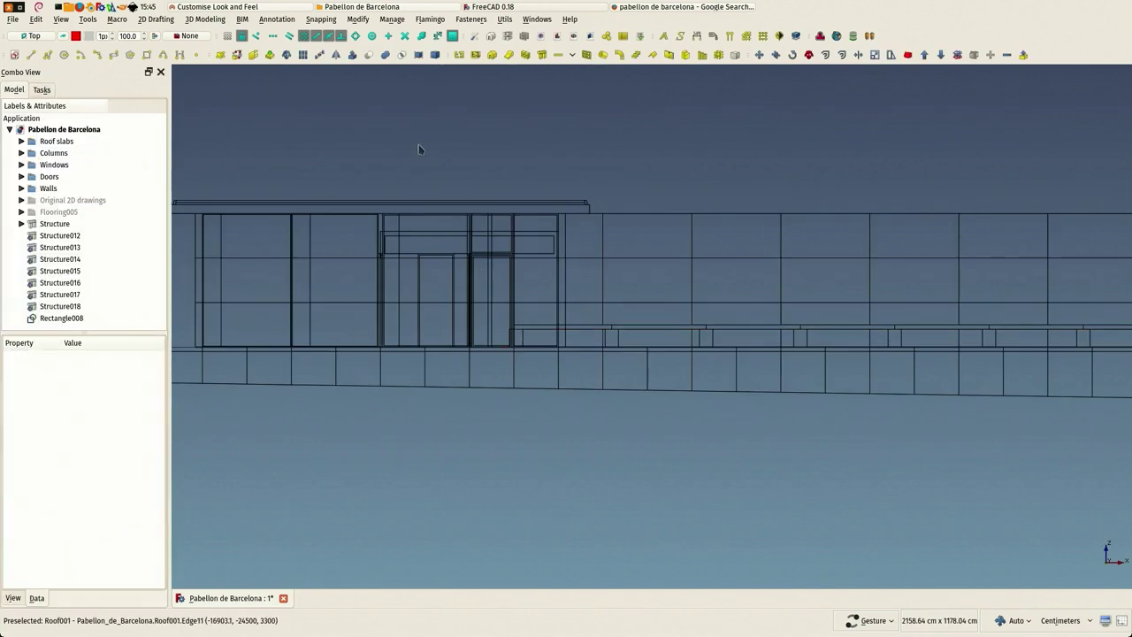
# Step: Set the working plane to Auto and move the seat rectangle up 40 cm, from a bench leg's bottom corner to its top corner
pyautogui.click(31, 36)
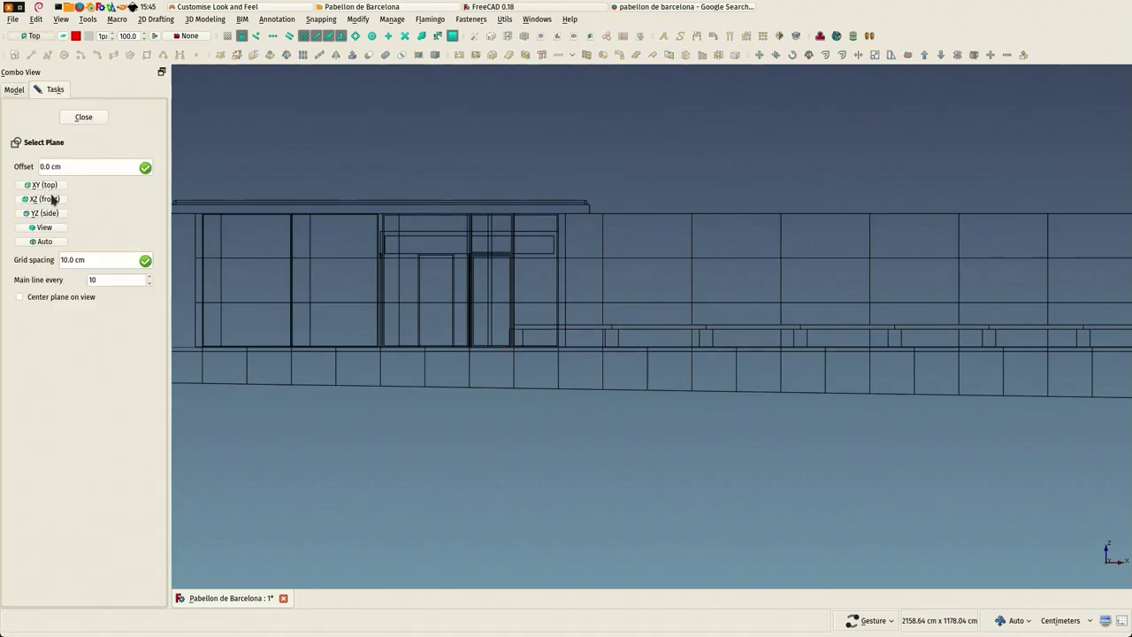
pyautogui.click(48, 239)
pyautogui.scroll(2, 602, 318)
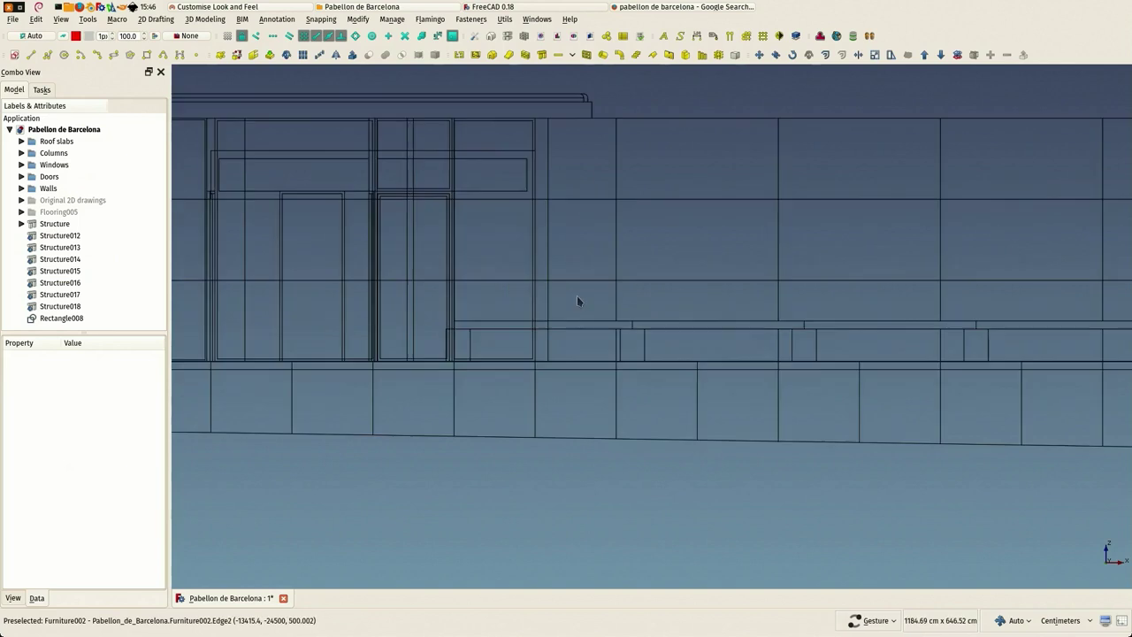
pyautogui.click(73, 319)
pyautogui.scroll(2, 531, 331)
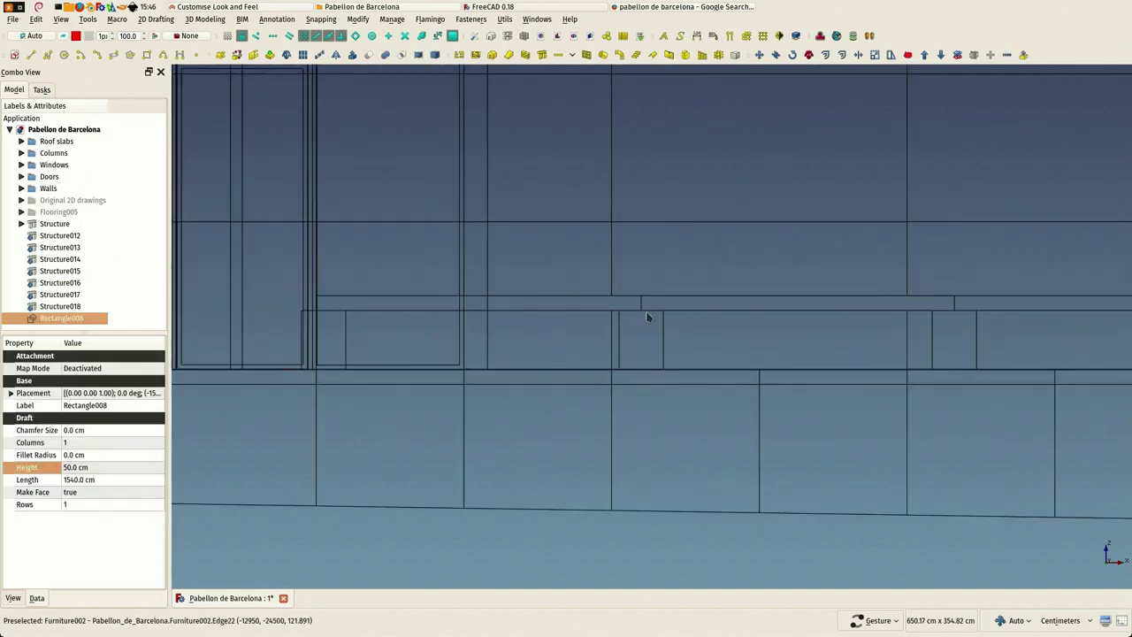
pyautogui.click(759, 55)
pyautogui.scroll(2, 670, 350)
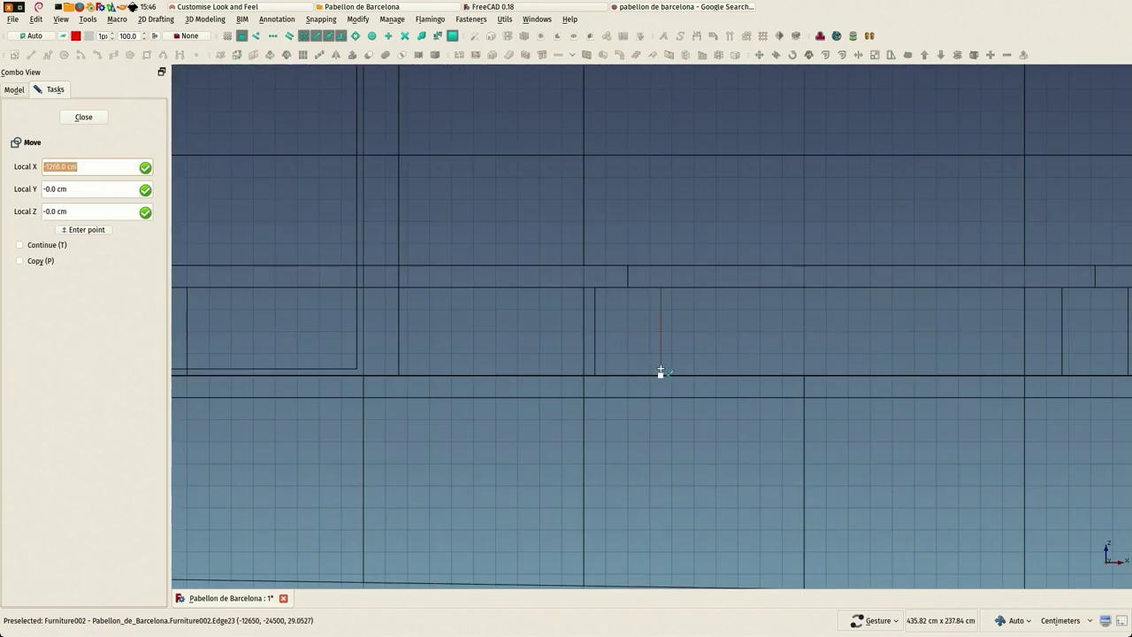
pyautogui.click(660, 368)
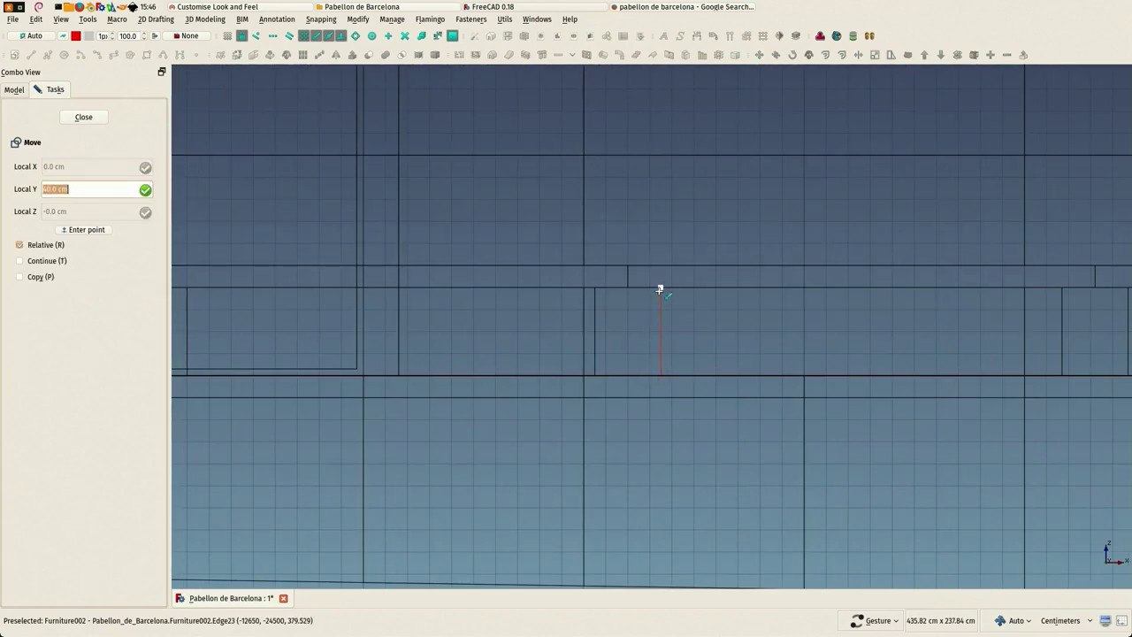
pyautogui.click(661, 292)
pyautogui.scroll(-3, 662, 295)
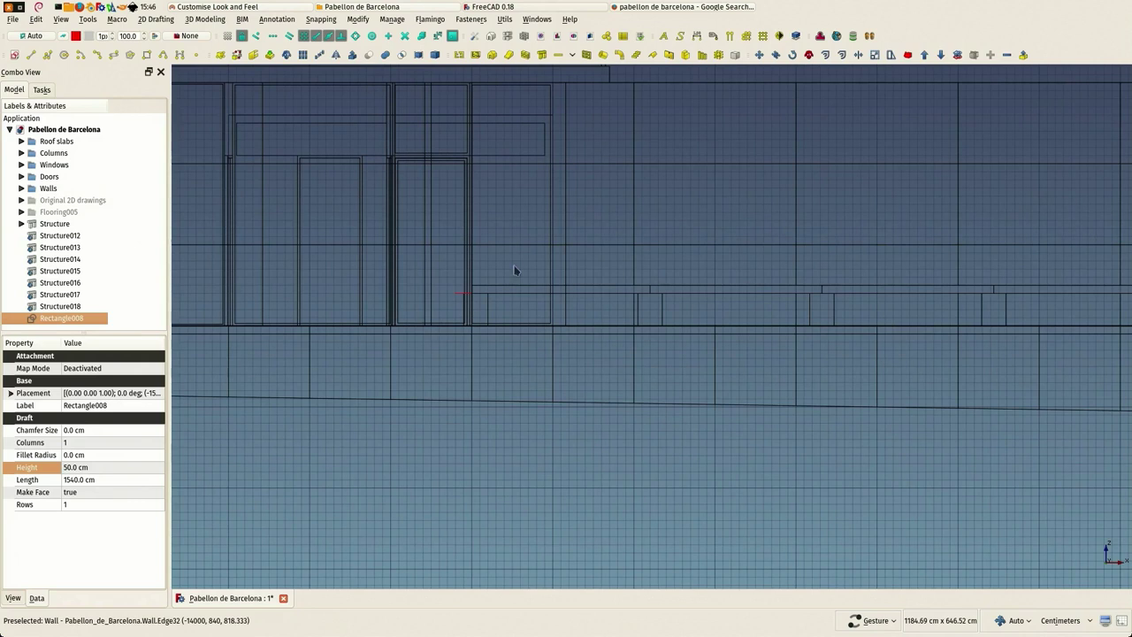
# Step: Turn the raised seat rectangle into a structure and set its height to 10 cm
pyautogui.scroll(3, 478, 292)
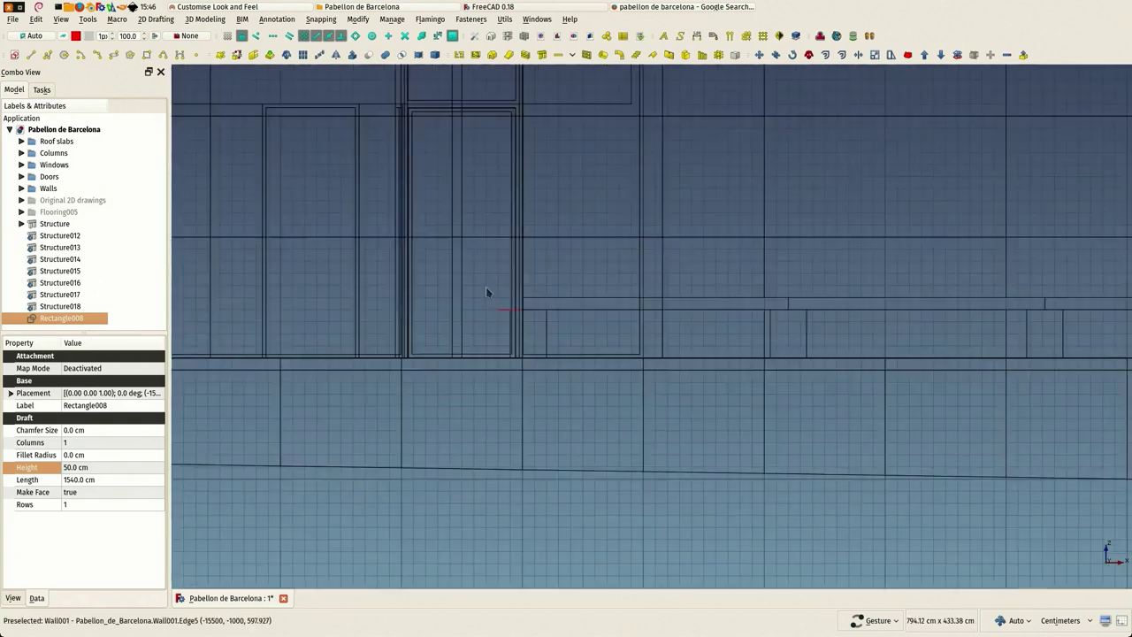
pyautogui.click(541, 55)
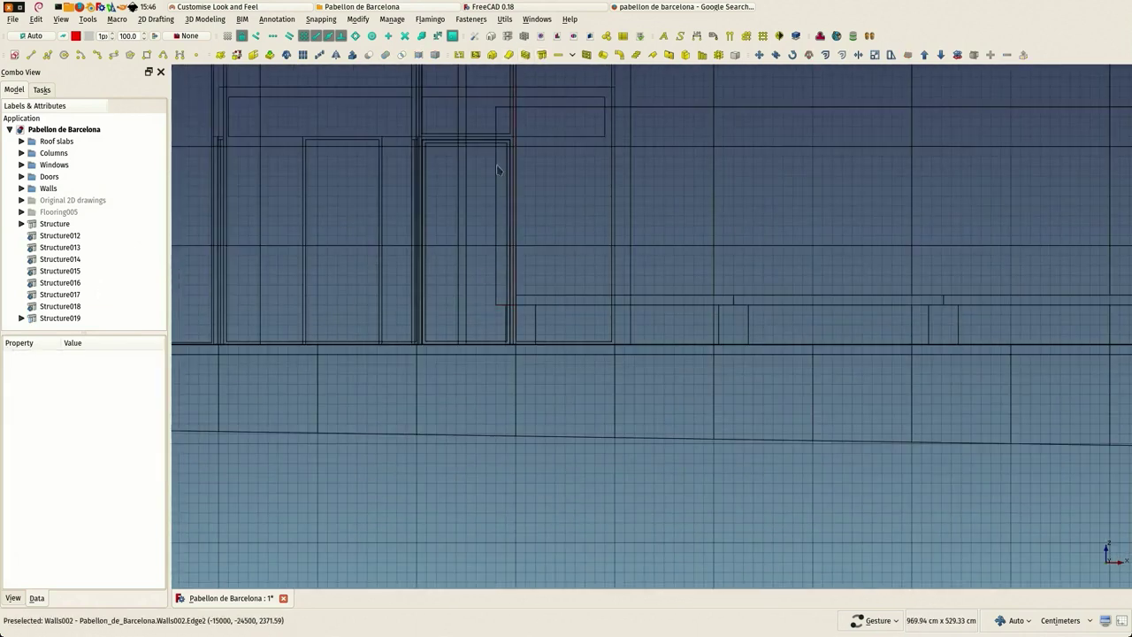
pyautogui.click(496, 279)
pyautogui.scroll(3, 497, 283)
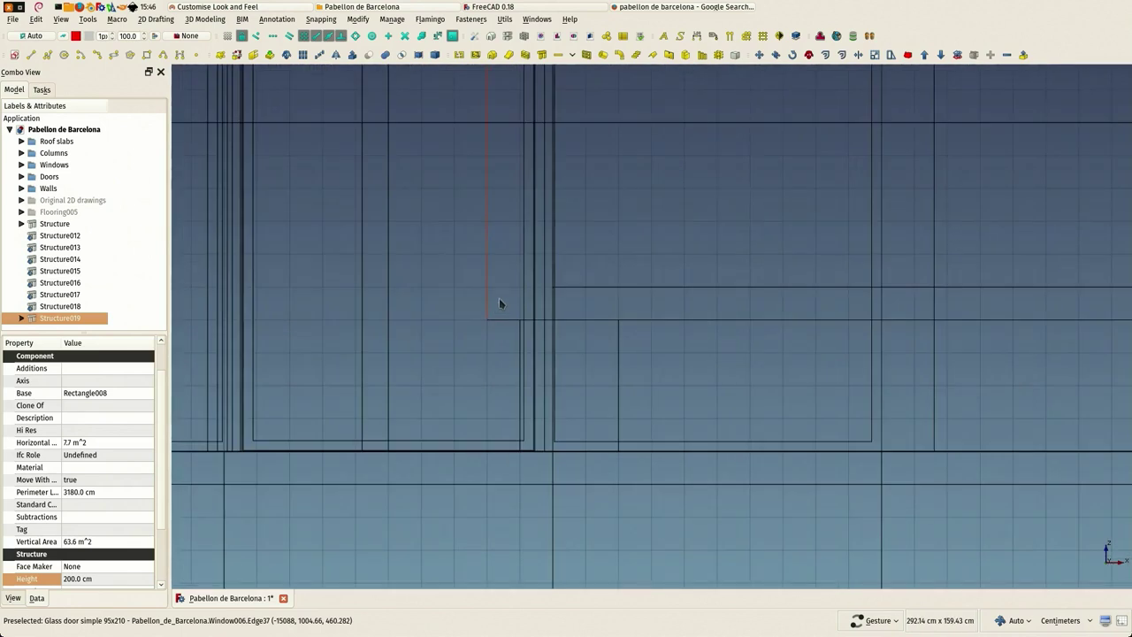
pyautogui.scroll(-2, 103, 486)
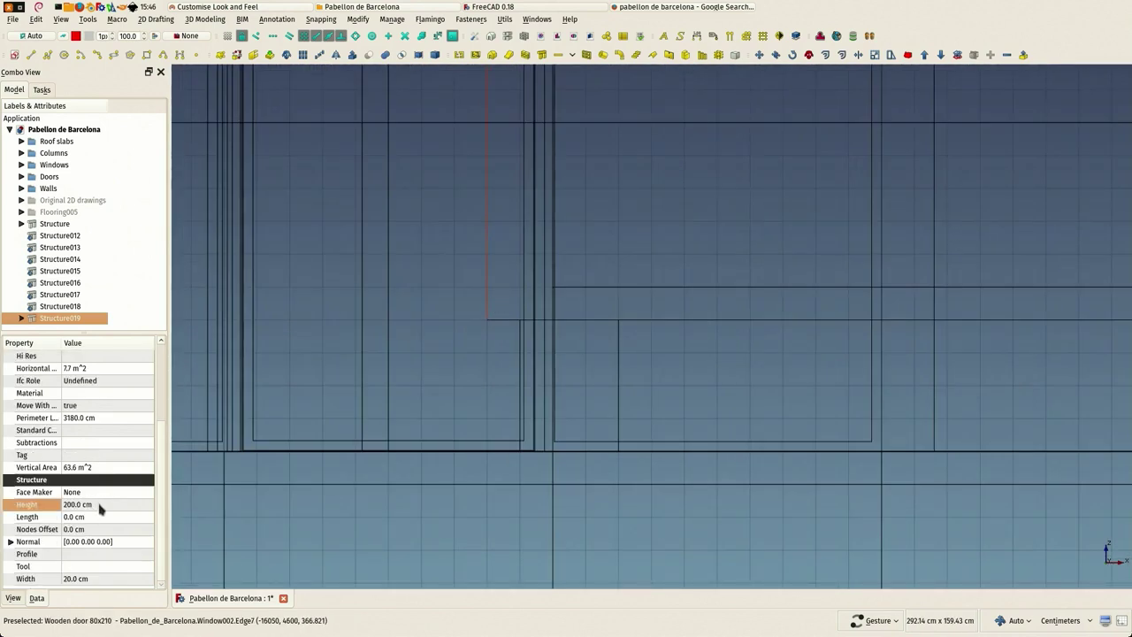
pyautogui.click(100, 506)
pyautogui.write('10')
pyautogui.press('Return')
# Step: Switch the model display from wireframe back to shaded faces, with the finished bench in perspective view
pyautogui.scroll(-5, 515, 341)
pyautogui.moveTo(508, 327); pyautogui.dragTo(590, 358)
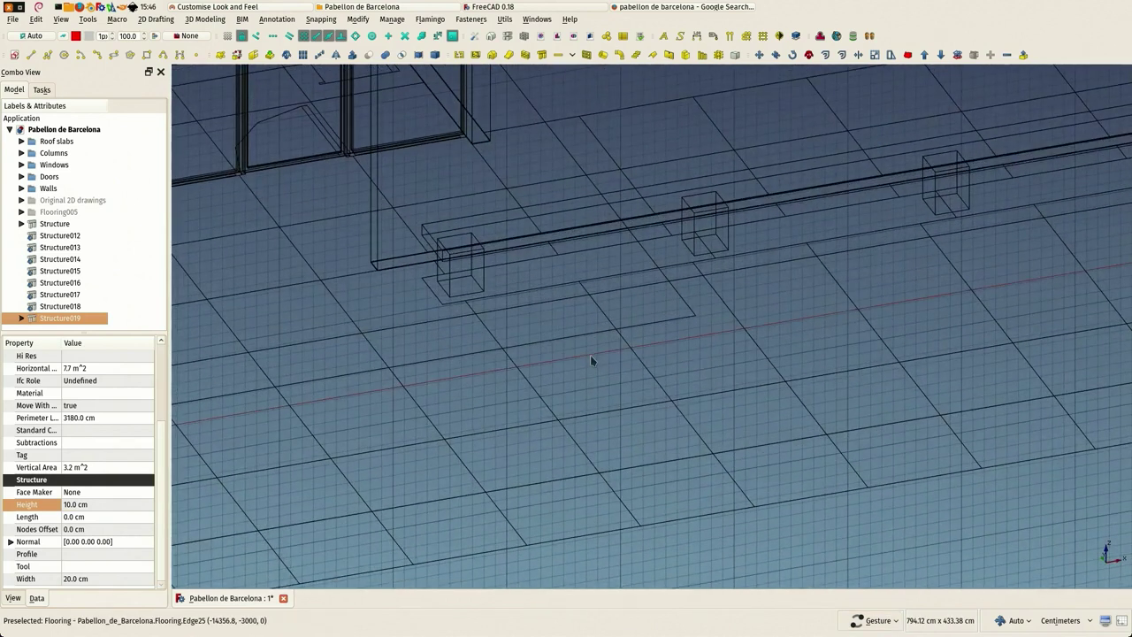
pyautogui.scroll(-5, 589, 352)
pyautogui.scroll(-2, 588, 349)
pyautogui.press('v')
pyautogui.press('1')
pyautogui.scroll(-3, 586, 354)
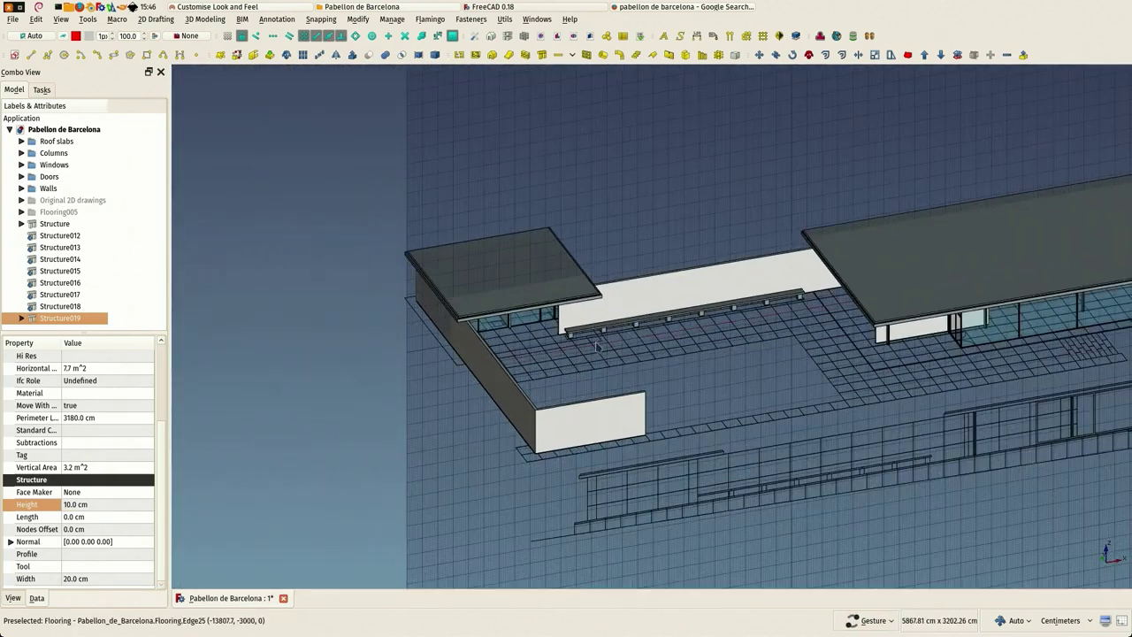
pyautogui.scroll(4, 586, 354)
pyautogui.scroll(5, 609, 338)
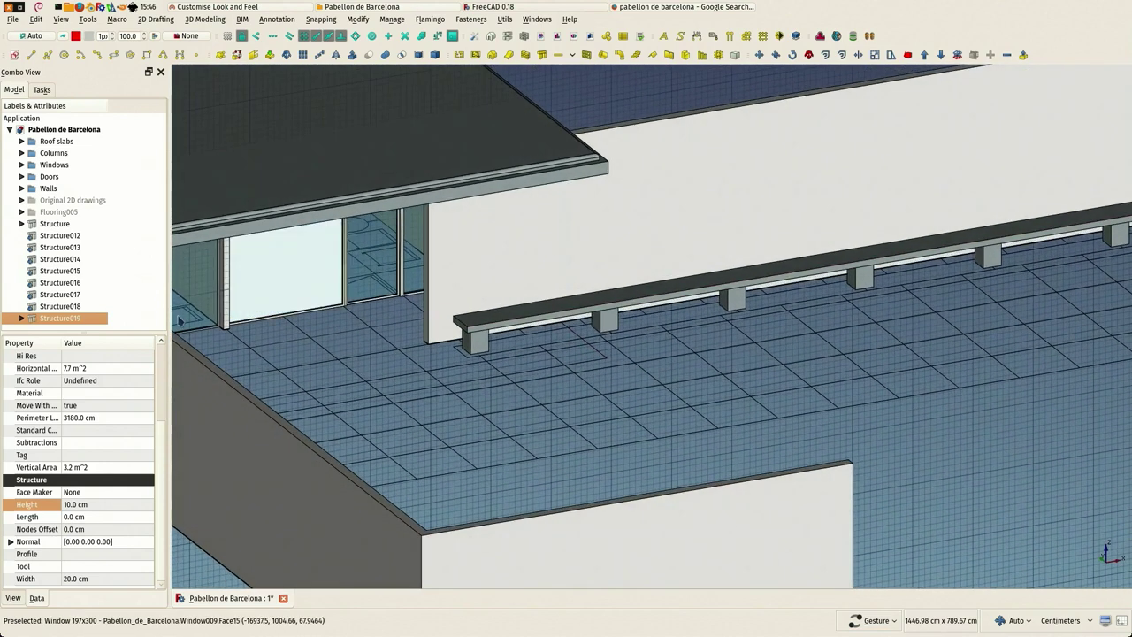
# Step: Rename all eight bench leg structures together as Bench support
pyautogui.click(46, 227)
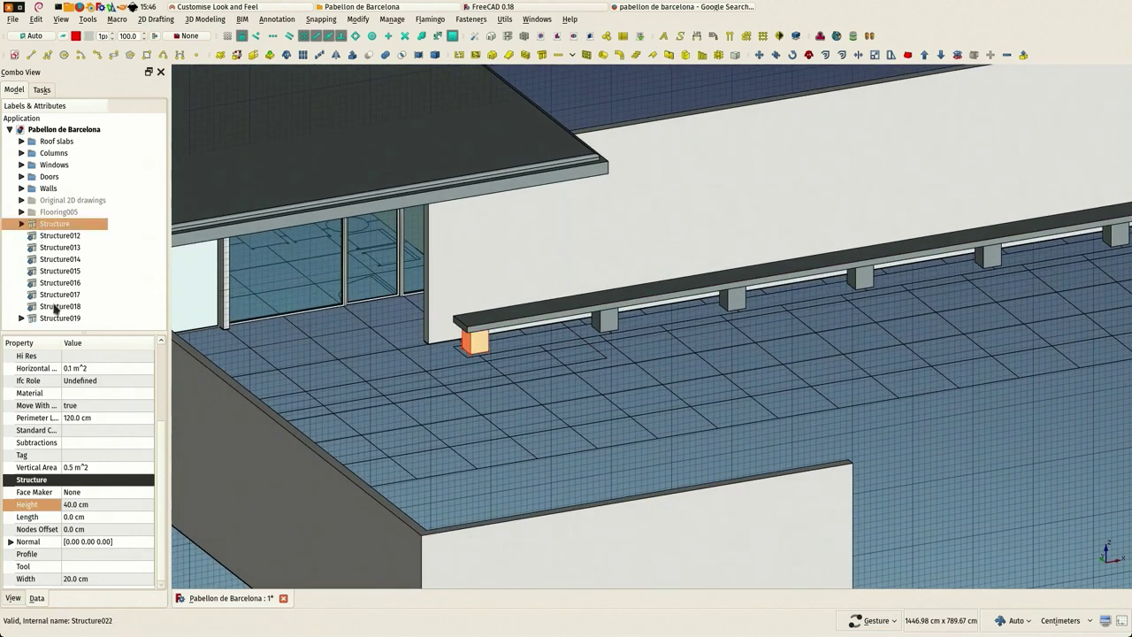
pyautogui.keyDown('shift'); pyautogui.click(58, 306); pyautogui.keyUp('shift')
pyautogui.scroll(3, 104, 395)
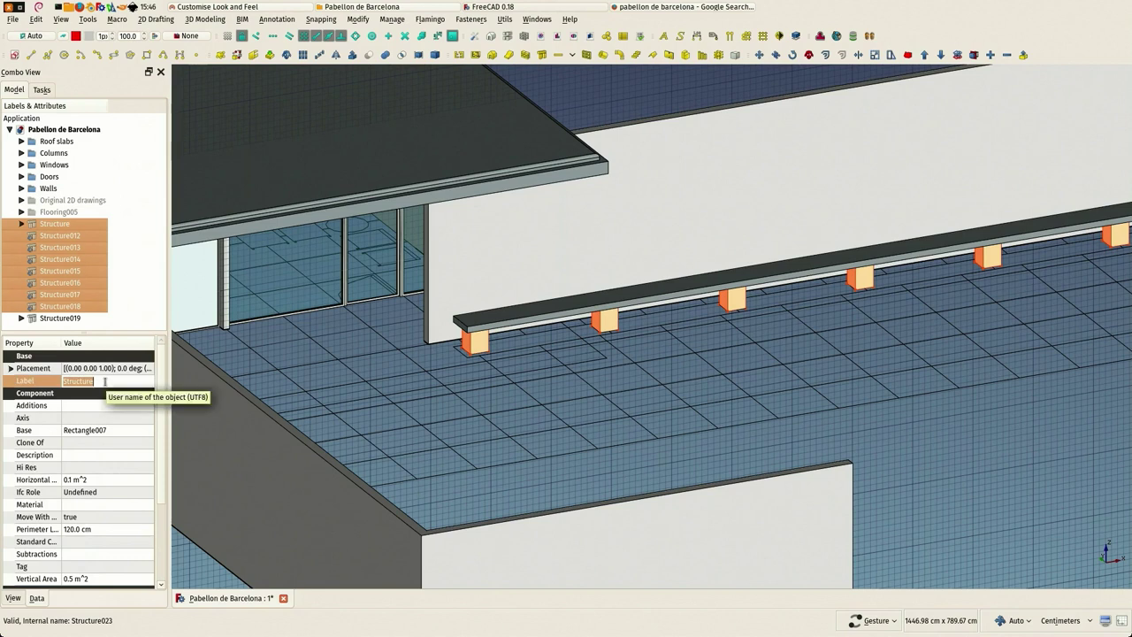
pyautogui.write('Bench suppo')
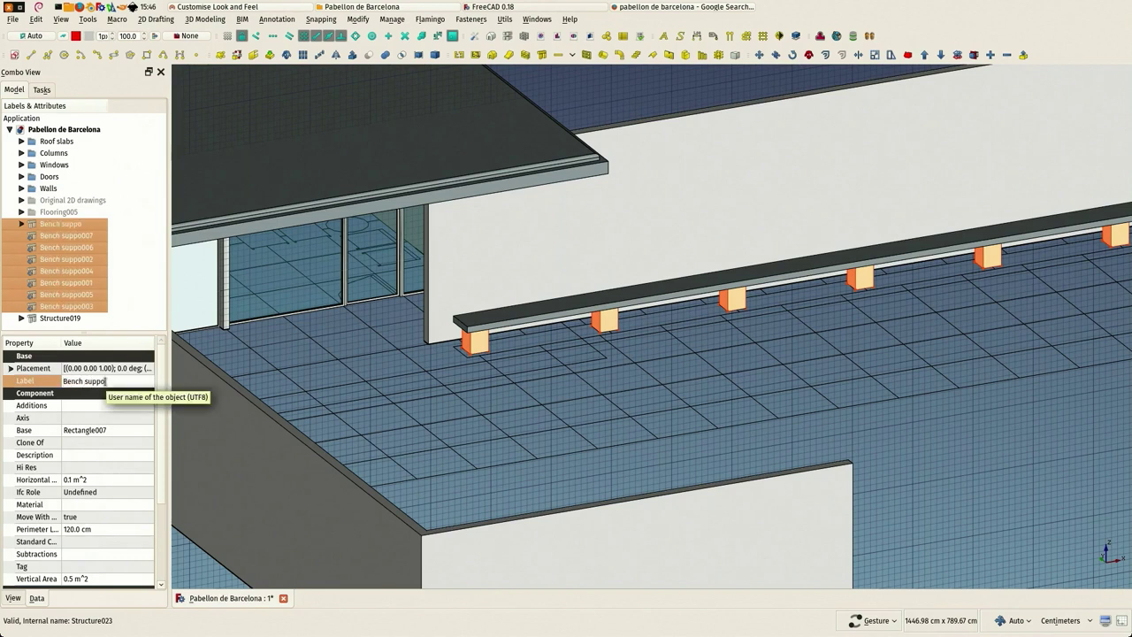
pyautogui.write('rt')
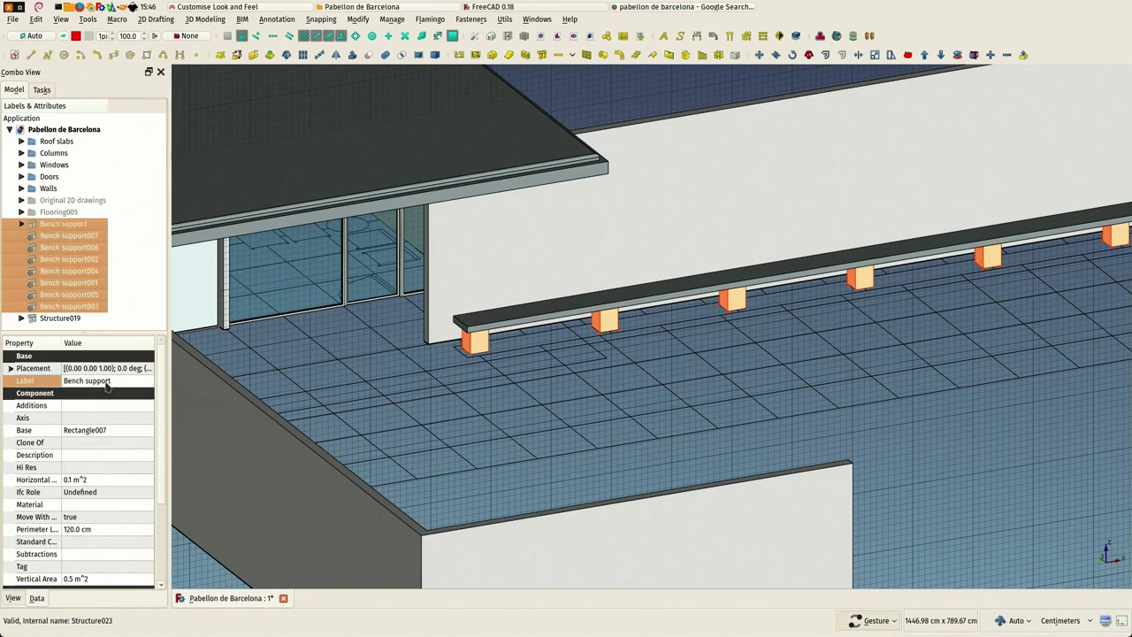
# Step: Rename the bench's seat slab structure as Bench table
pyautogui.click(53, 318)
pyautogui.write('B')
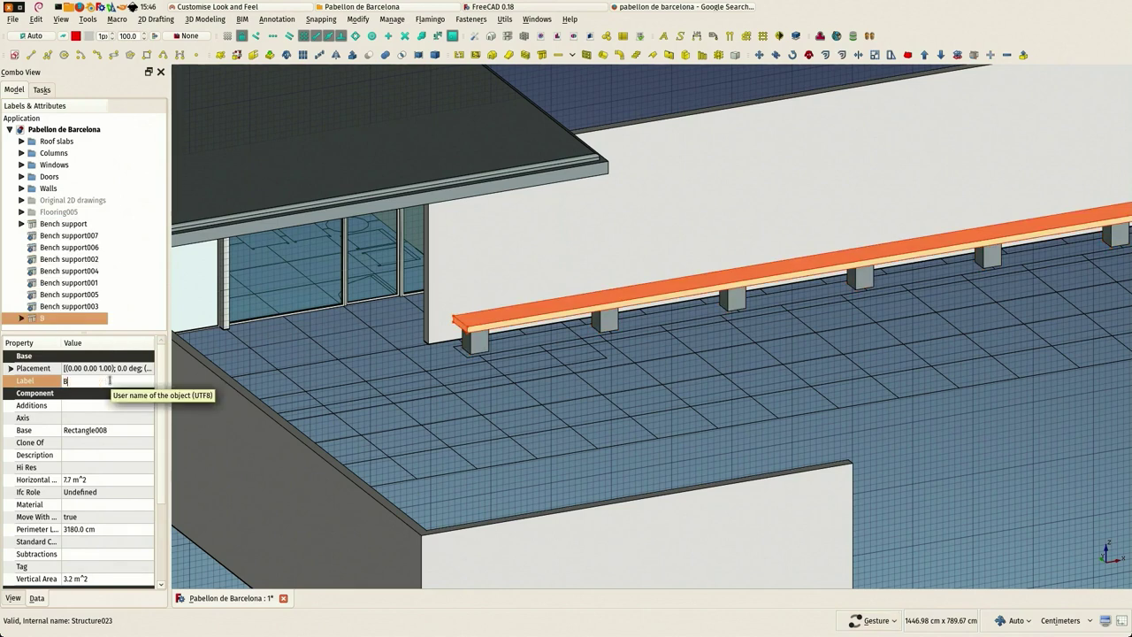
pyautogui.write('ench table')
pyautogui.press('Return')
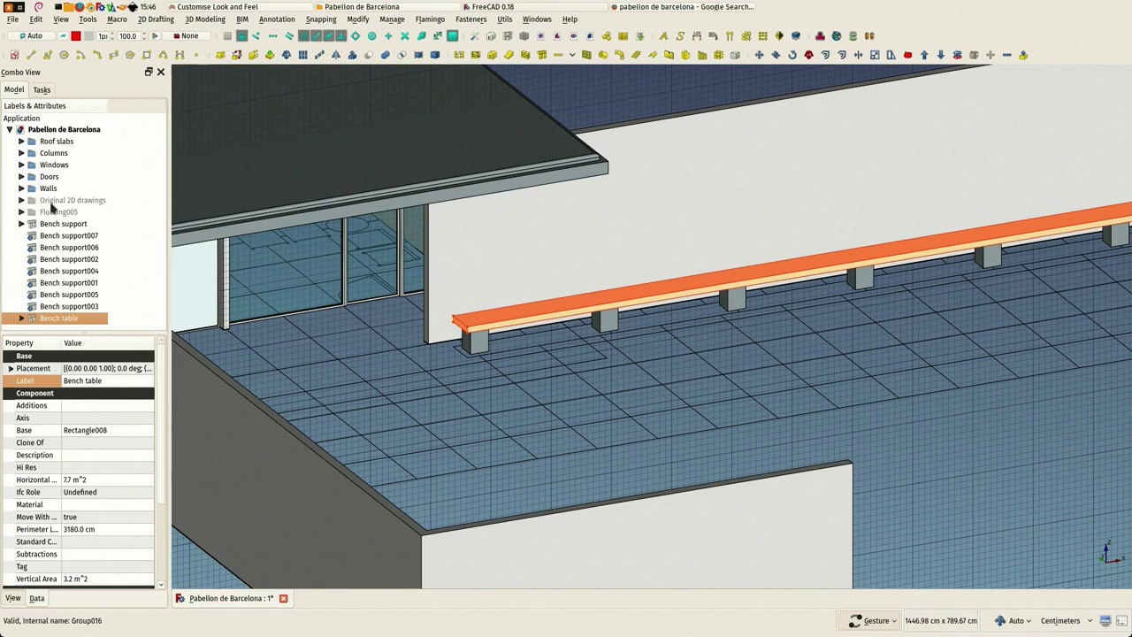
# Step: Create a new group in the Pabellon de Barcelona document and name it Bench
pyautogui.rightClick(51, 130)
pyautogui.click(74, 163)
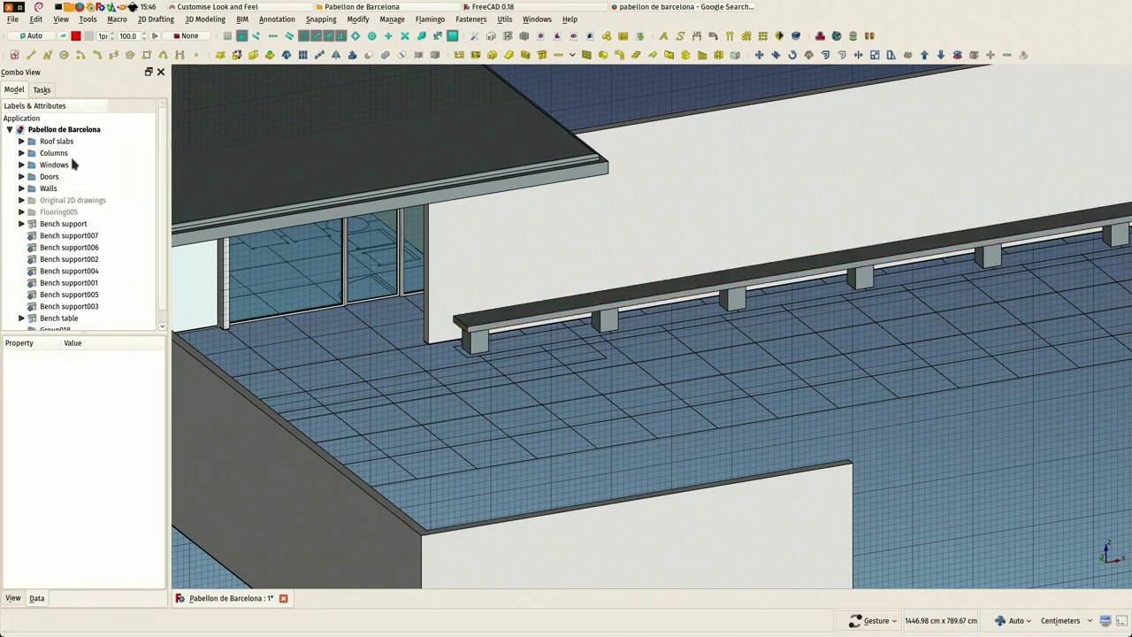
pyautogui.scroll(-1, 79, 301)
pyautogui.click(63, 321)
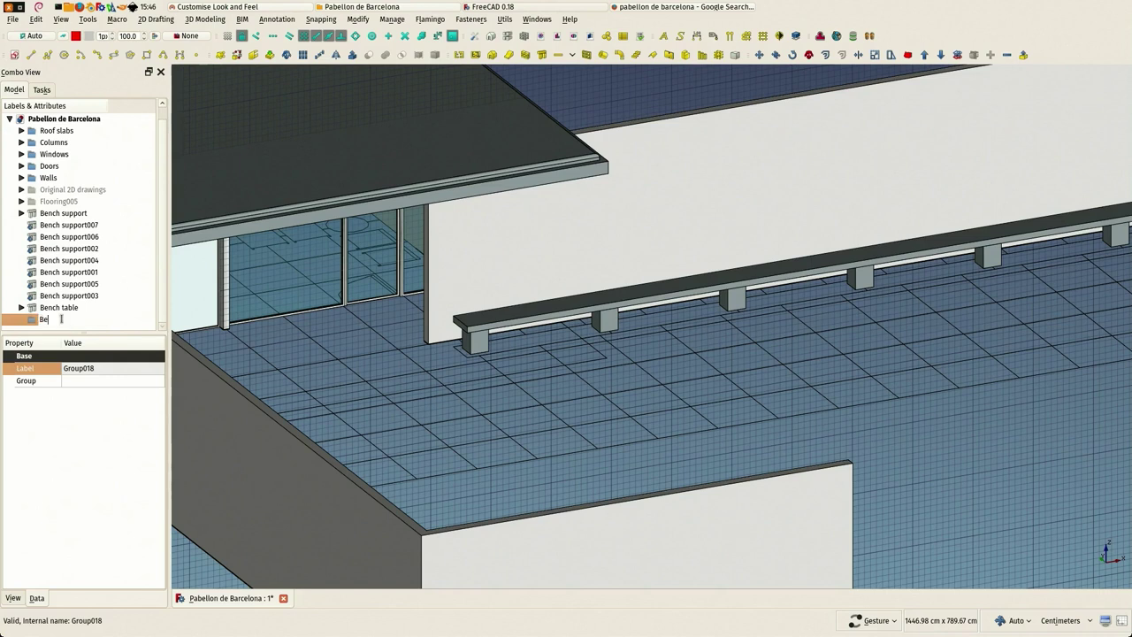
pyautogui.write('Bench')
pyautogui.press('Return')
# Step: Move the bench table and all eight bench supports into the Bench group
pyautogui.click(62, 309)
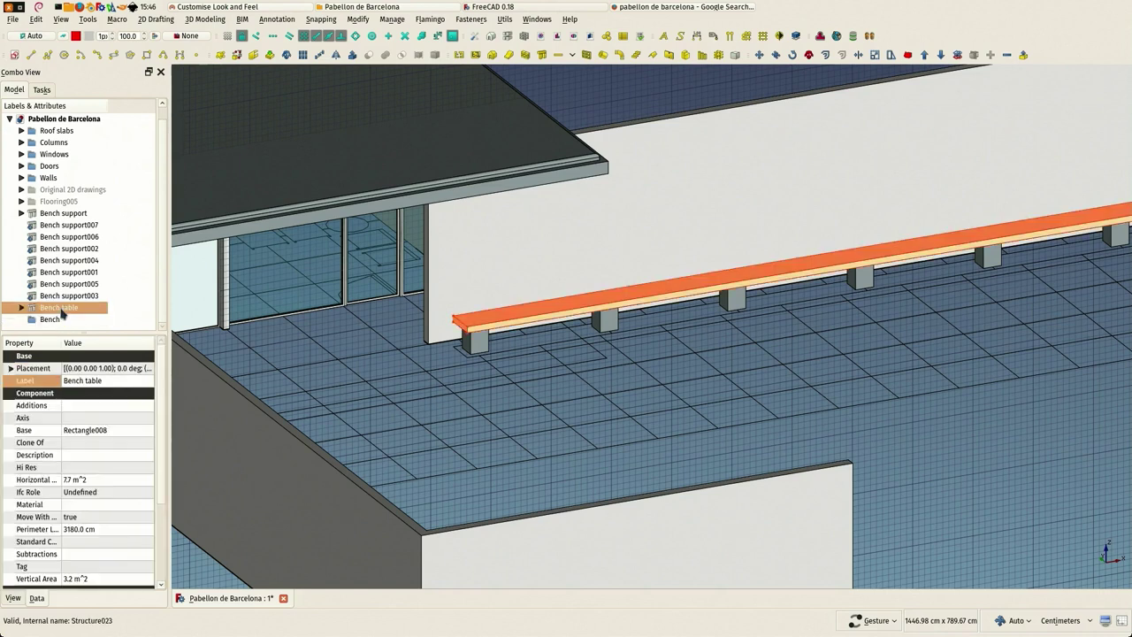
pyautogui.keyDown('shift'); pyautogui.click(57, 216); pyautogui.keyUp('shift')
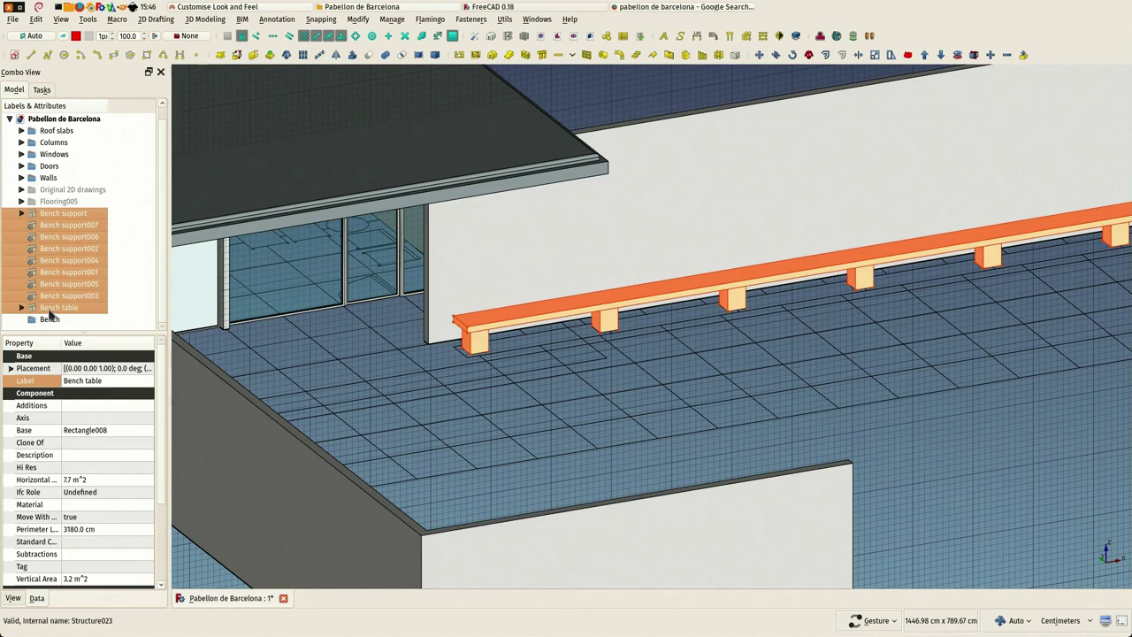
pyautogui.moveTo(50, 309); pyautogui.dragTo(50, 321)
# Step: Set the working plane to XY (top), with the pavilion's front elevation drawing in view
pyautogui.scroll(-3, 490, 396)
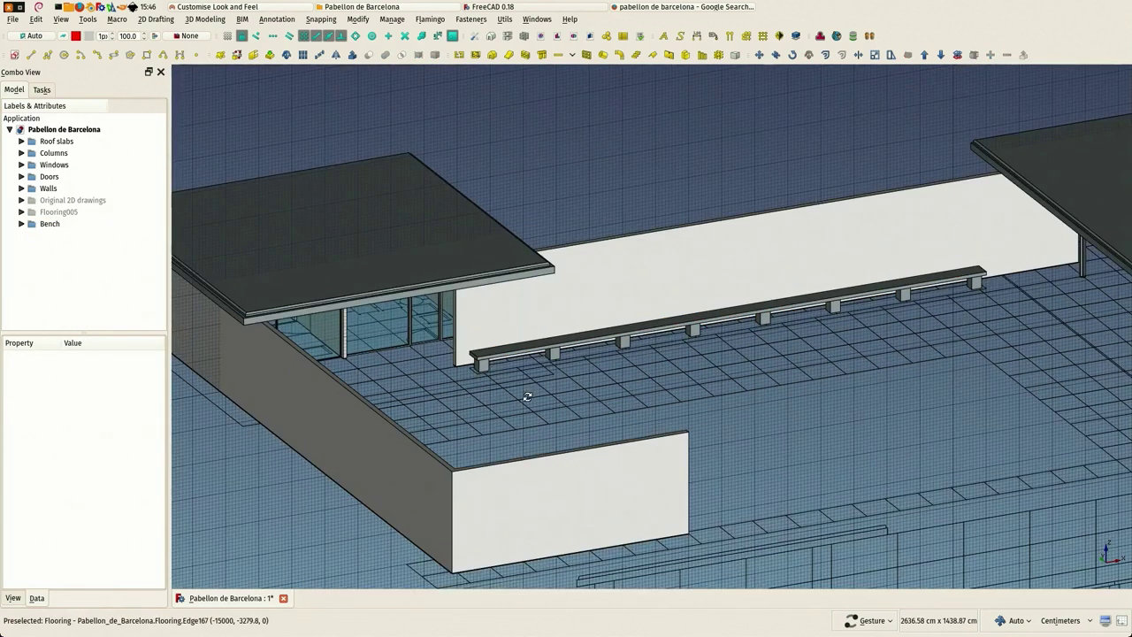
pyautogui.scroll(-3, 531, 403)
pyautogui.moveTo(644, 441); pyautogui.dragTo(662, 296, button='right')
pyautogui.scroll(5, 562, 432)
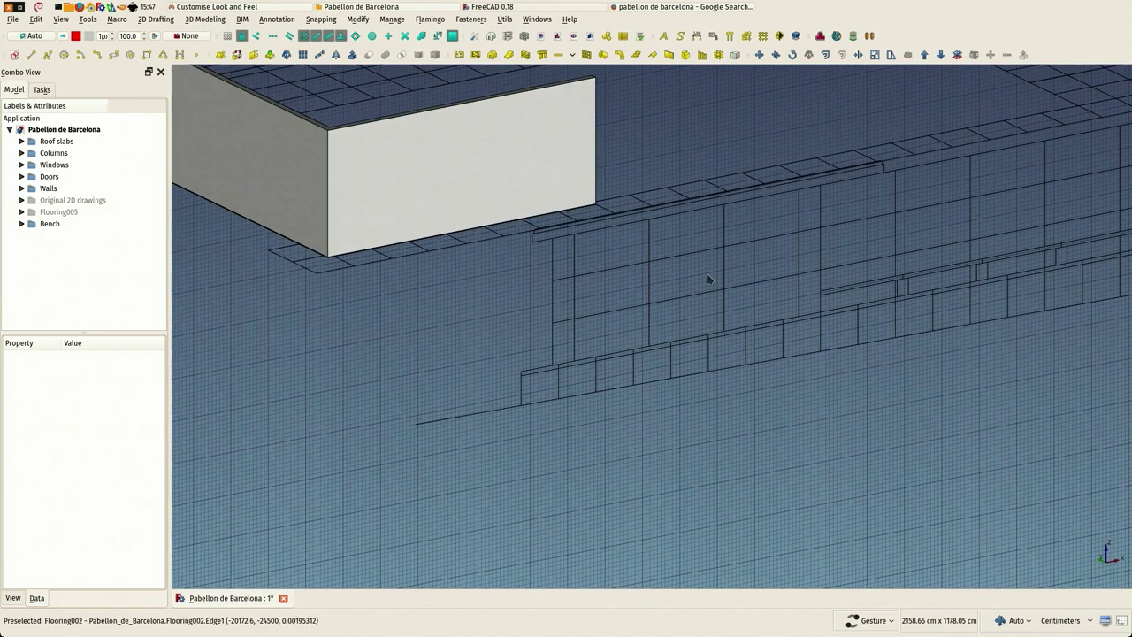
pyautogui.moveTo(675, 260); pyautogui.dragTo(689, 319, button='right')
pyautogui.click(30, 36)
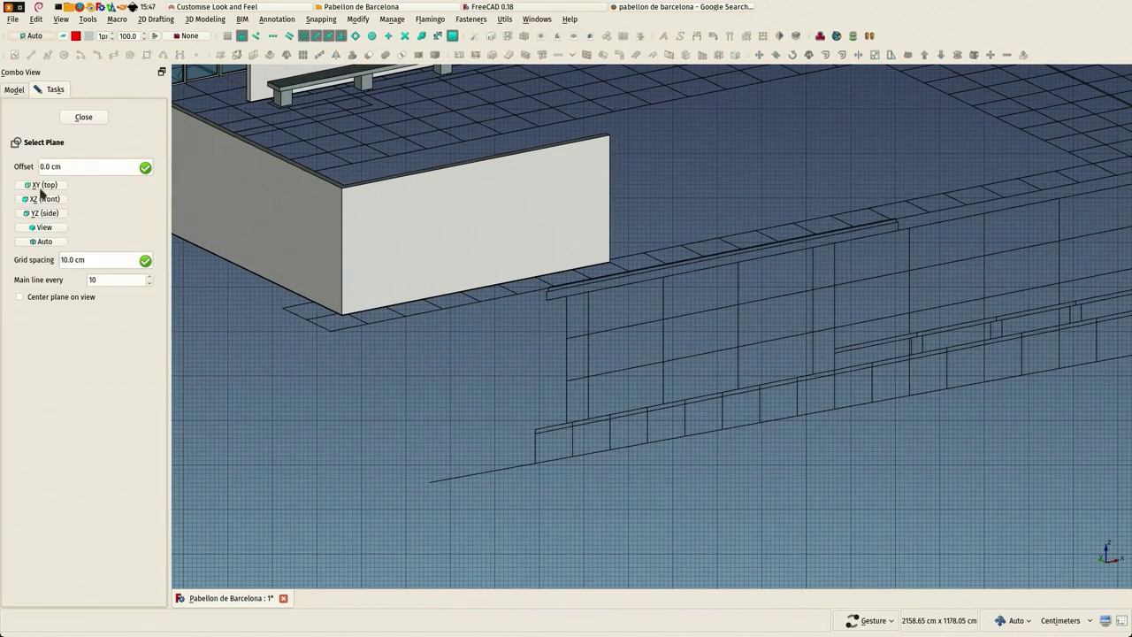
pyautogui.click(41, 186)
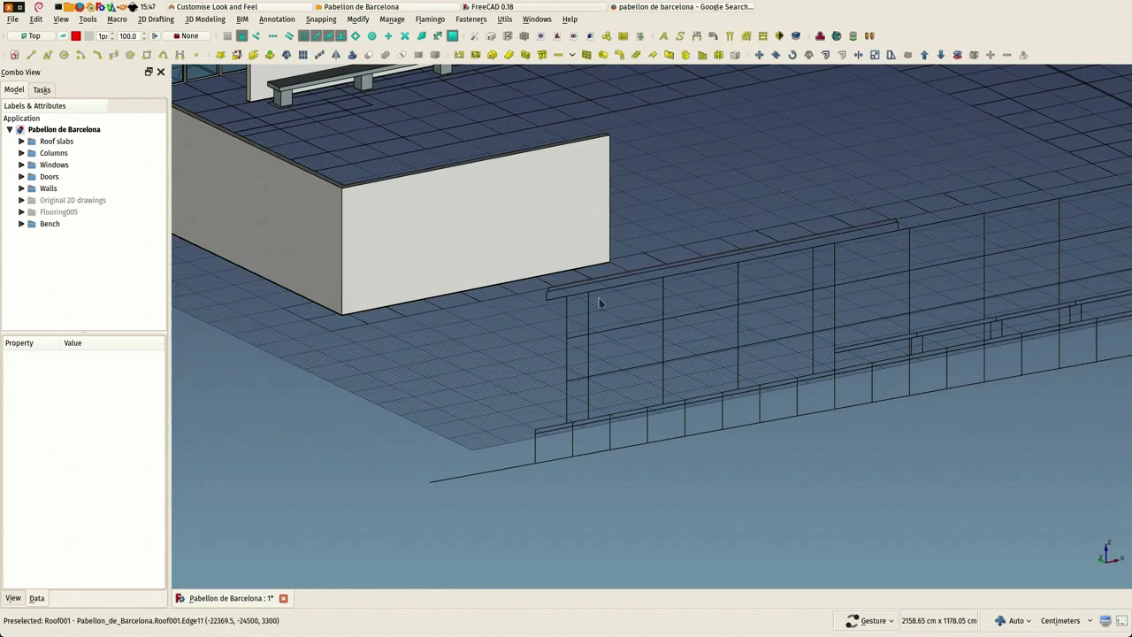
# Step: Enable Make Blocks for the wall that wraps around the small roofed building and its courtyard
pyautogui.click(649, 326)
pyautogui.scroll(-2, 567, 280)
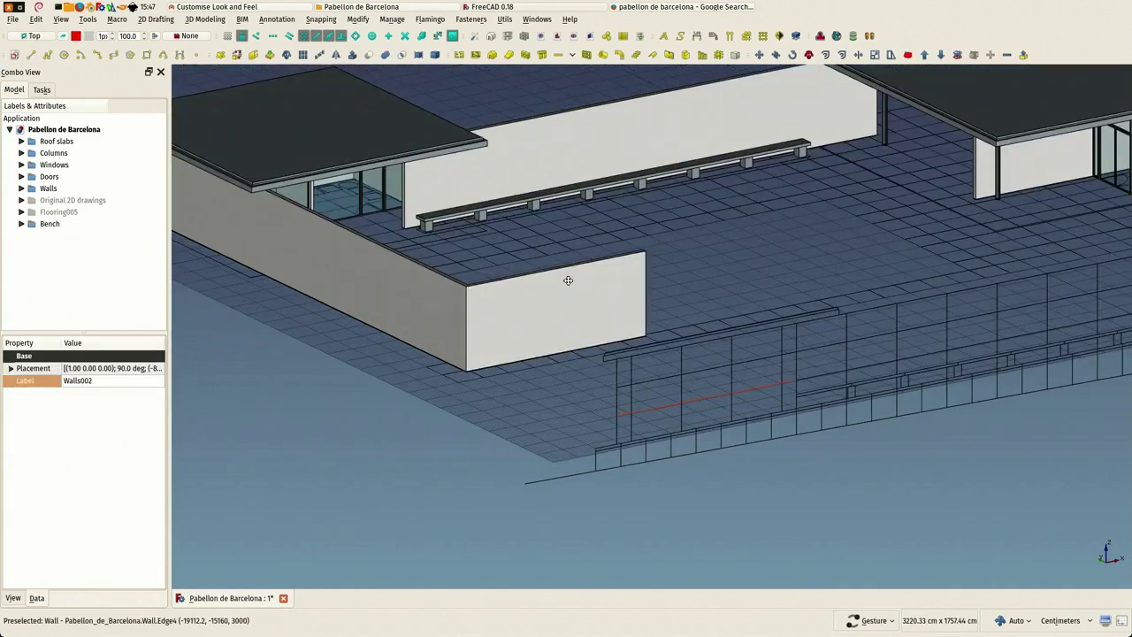
pyautogui.scroll(-4, 567, 281)
pyautogui.scroll(3, 537, 291)
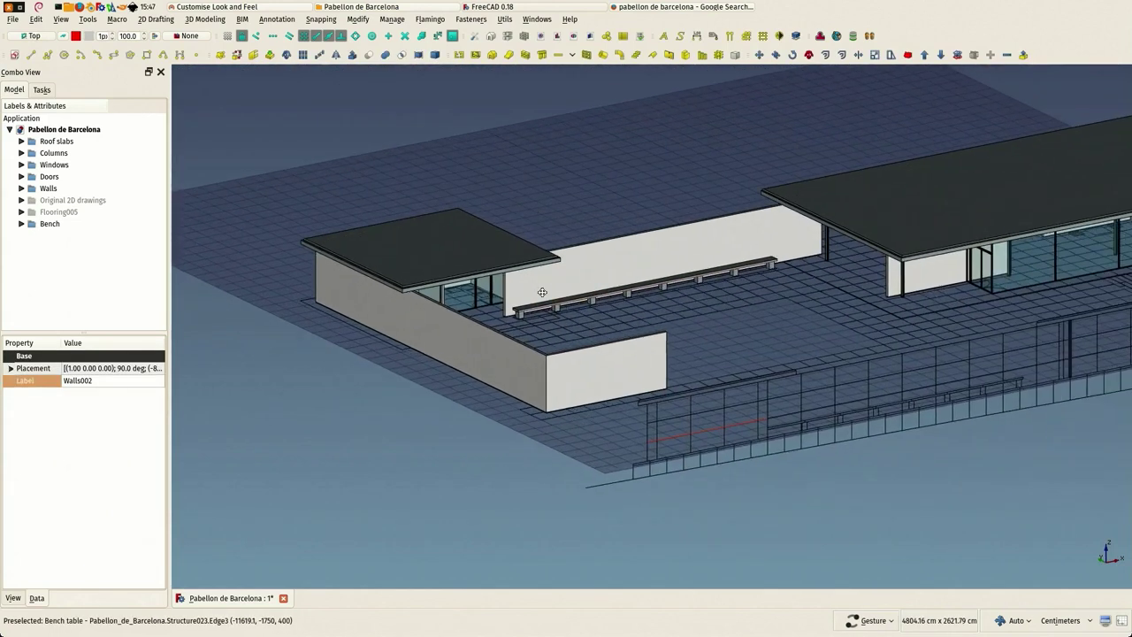
pyautogui.click(582, 388)
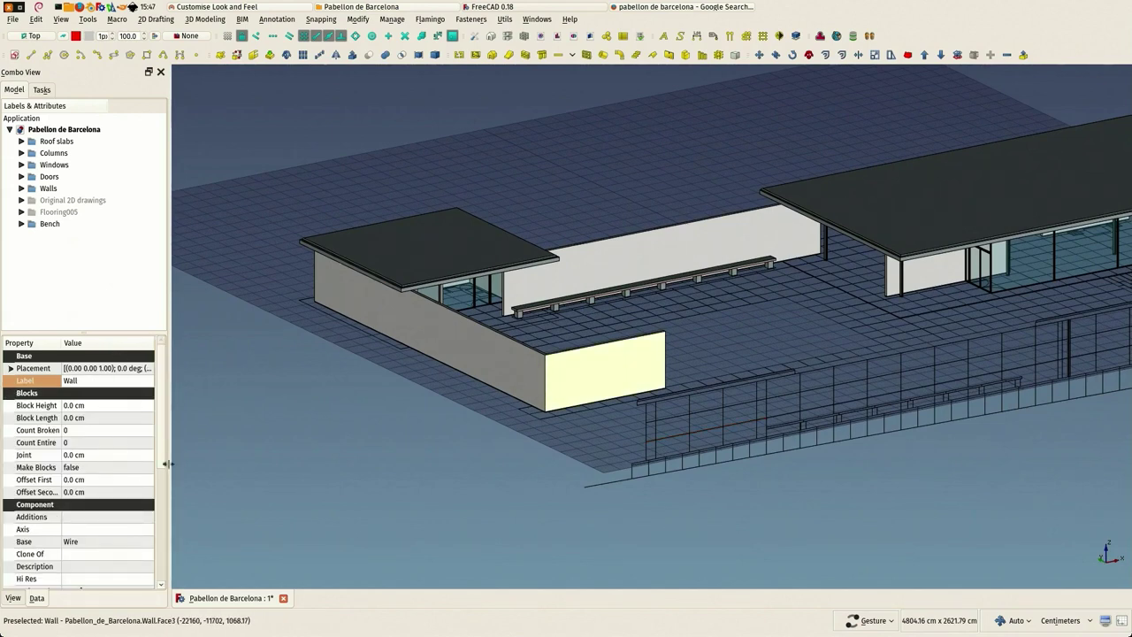
pyautogui.click(88, 467)
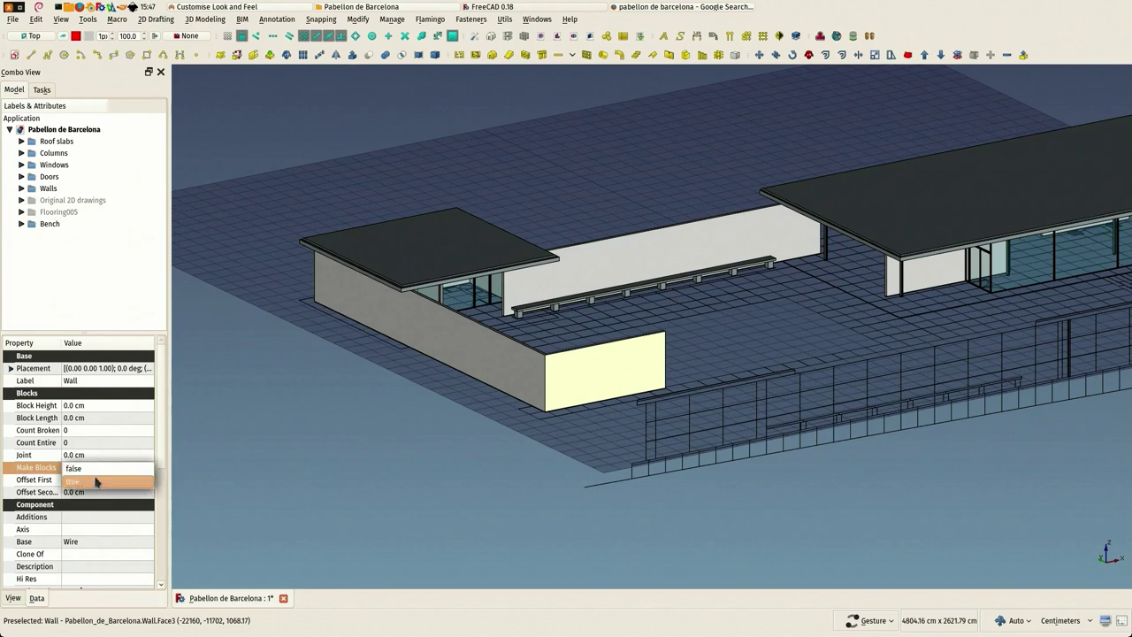
pyautogui.click(97, 485)
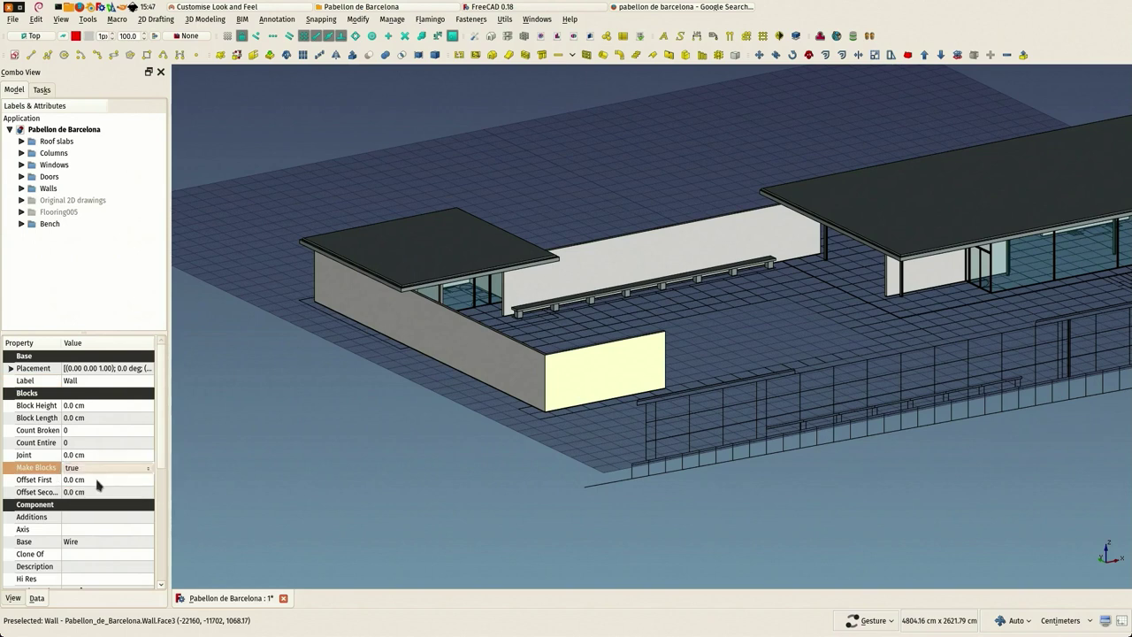
# Step: Set the wall's block height to 100 cm and bring its block joints in the elevation drawing into view
pyautogui.click(105, 405)
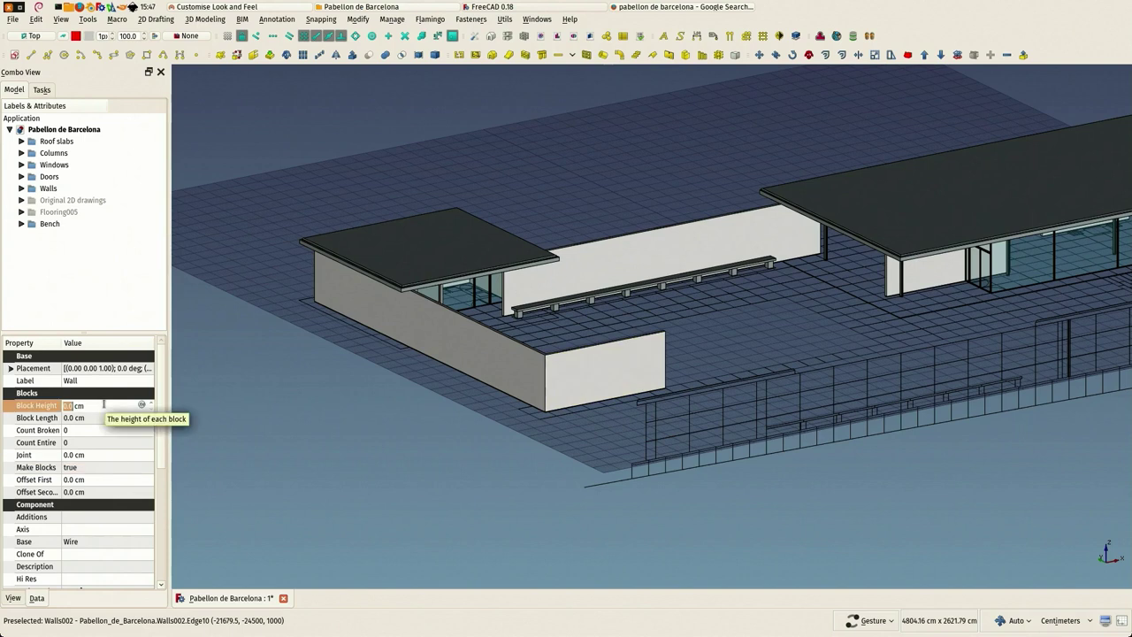
pyautogui.press('Return')
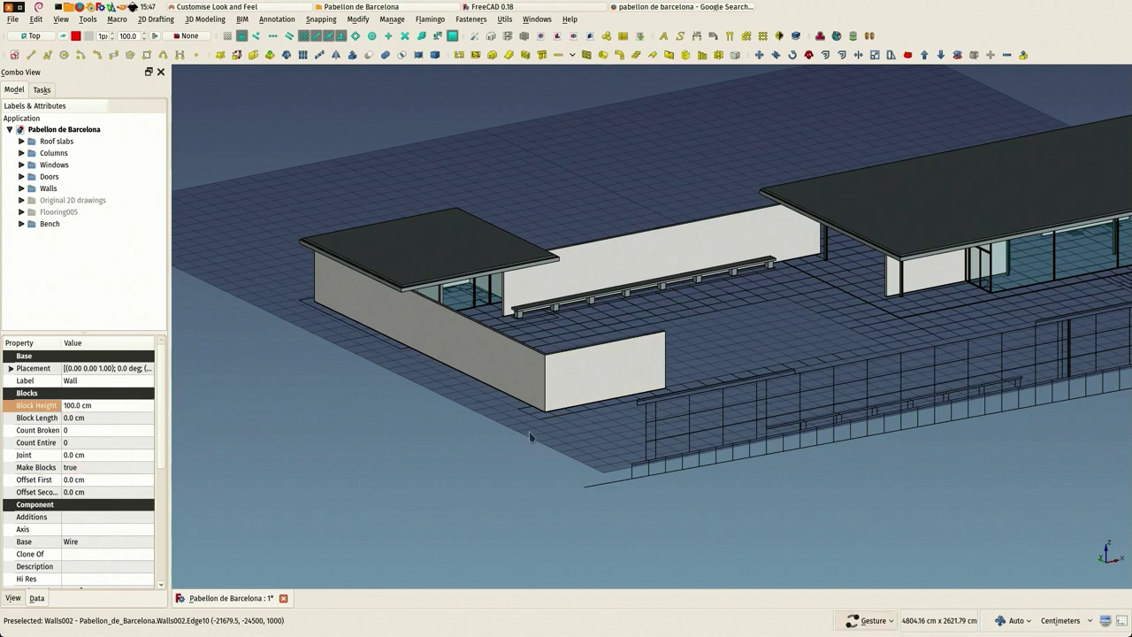
pyautogui.moveTo(529, 434); pyautogui.dragTo(461, 570)
pyautogui.scroll(4, 455, 557)
pyautogui.moveTo(455, 558); pyautogui.dragTo(479, 531, button='right')
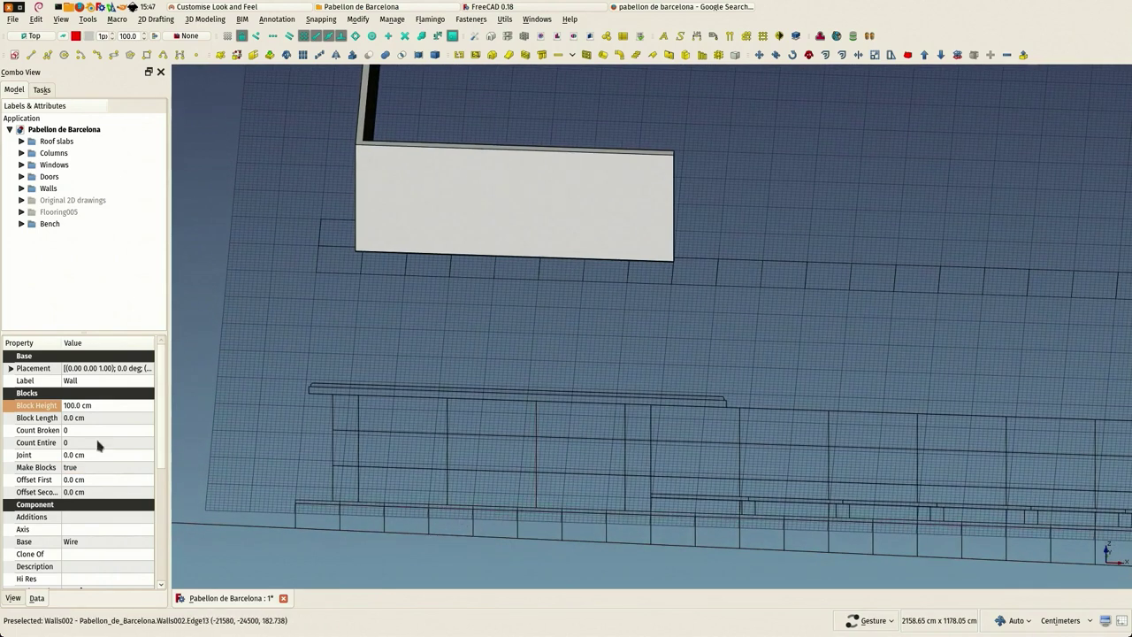
# Step: Set the block length to 200 cm for the wall wrapping around the small building and its courtyard
pyautogui.click(95, 418)
pyautogui.write('2')
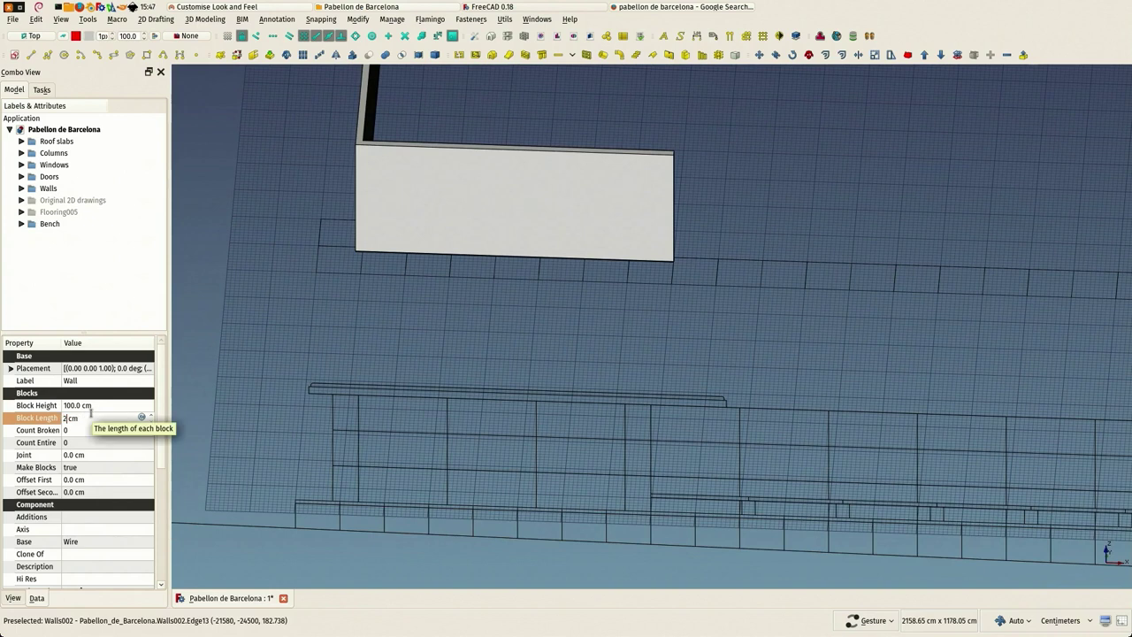
pyautogui.write('00')
pyautogui.press('Return')
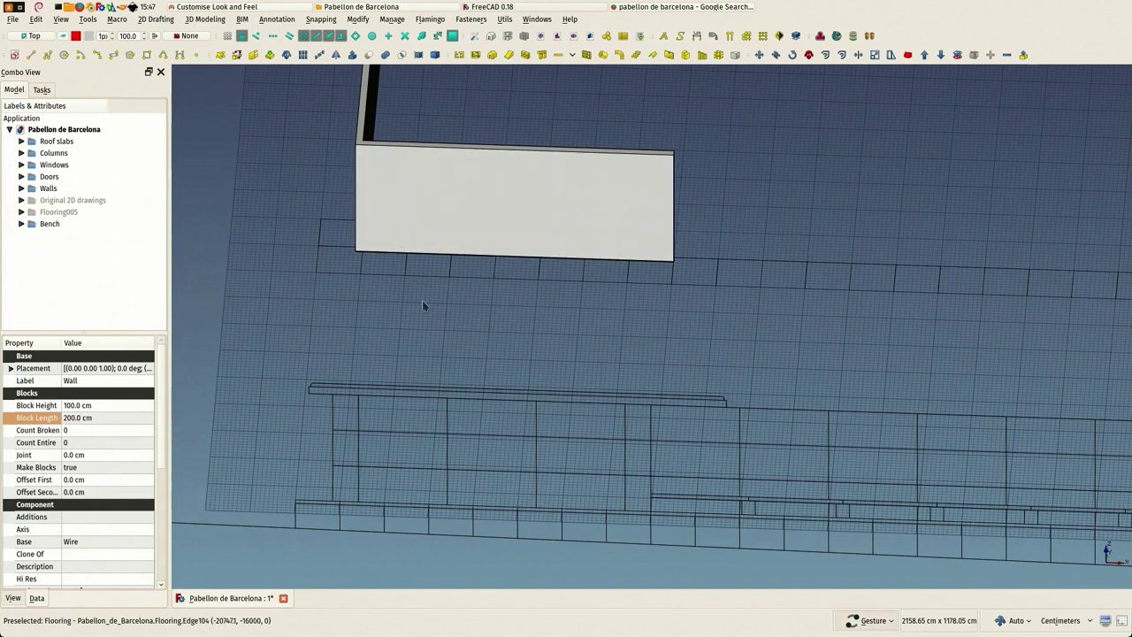
pyautogui.scroll(-4, 393, 296)
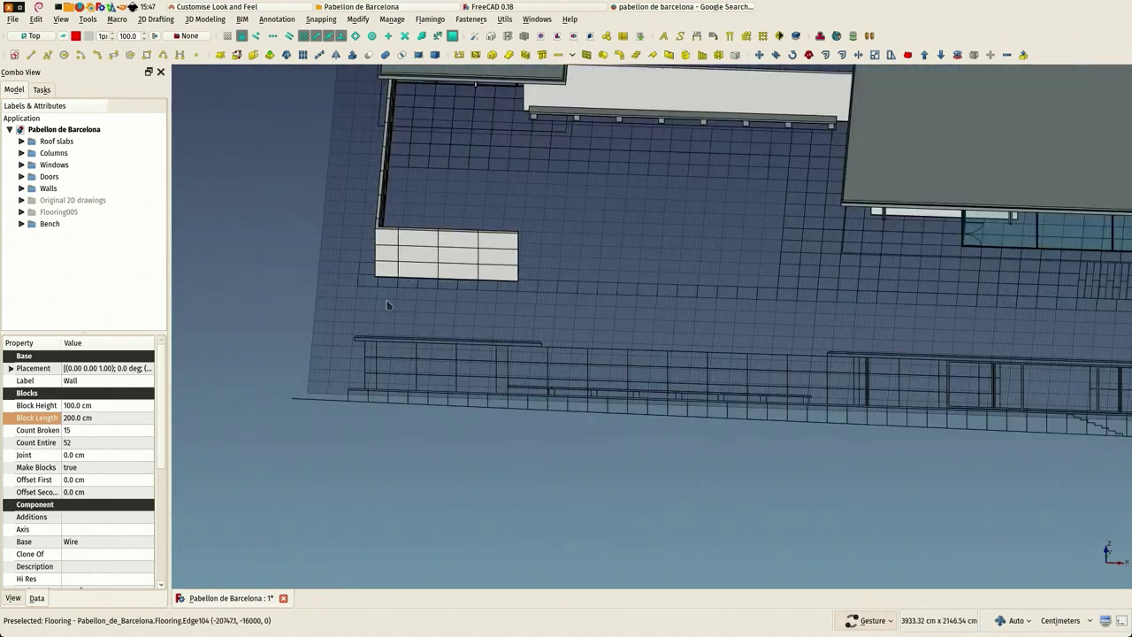
pyautogui.moveTo(389, 306); pyautogui.dragTo(447, 296)
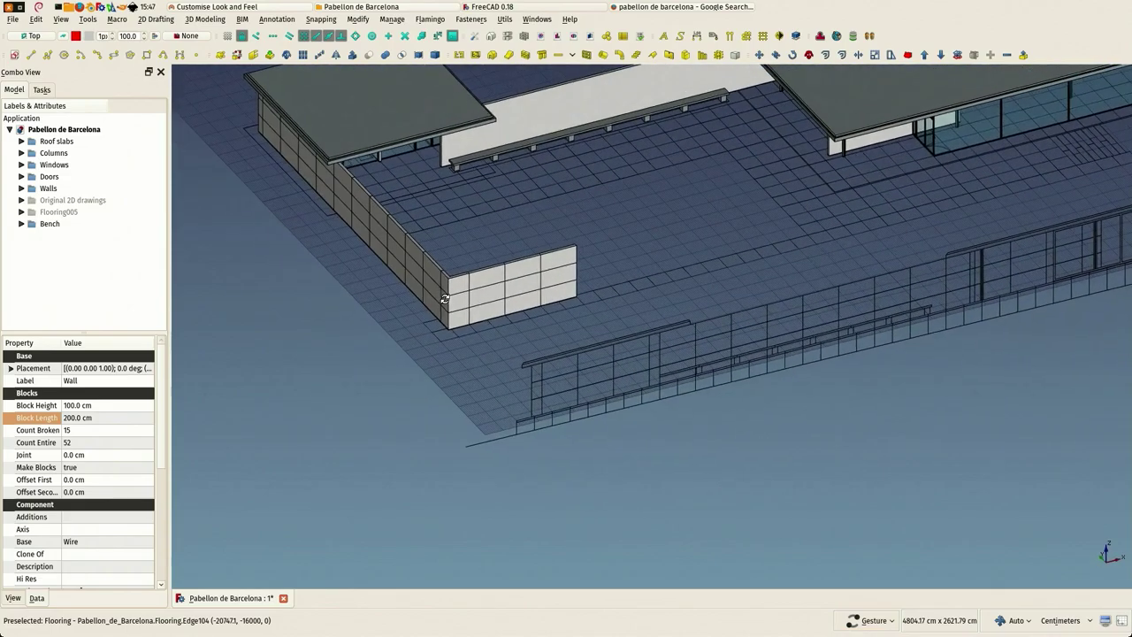
# Step: Enable Make Blocks for the long straight wall behind the bench
pyautogui.moveTo(628, 296); pyautogui.dragTo(630, 299, button='right')
pyautogui.moveTo(630, 299); pyautogui.dragTo(591, 200)
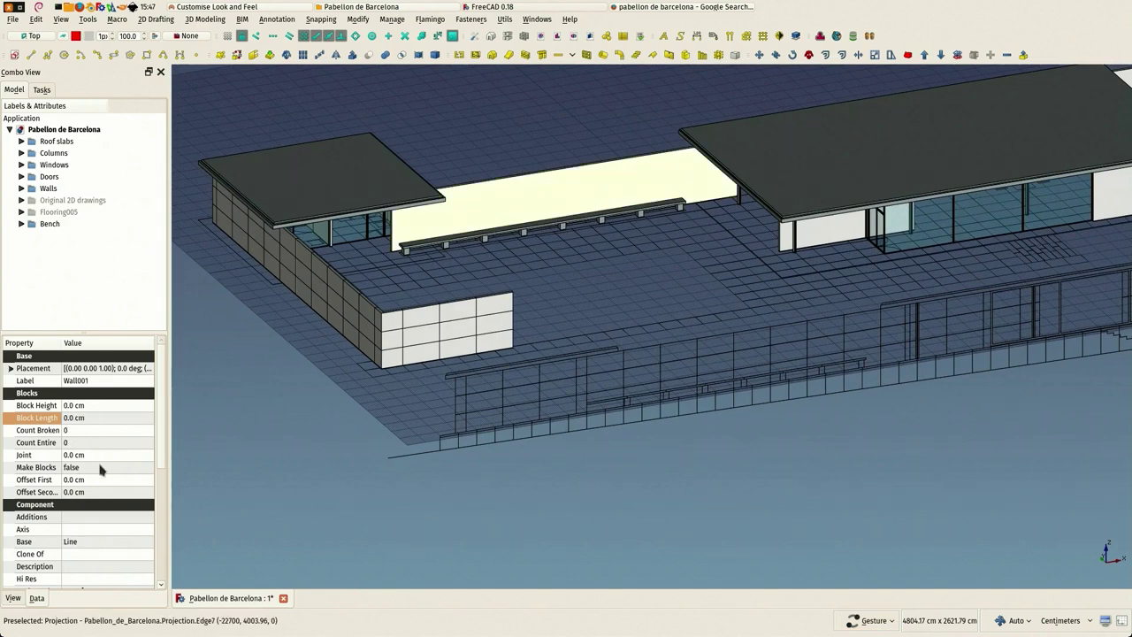
pyautogui.click(100, 468)
pyautogui.click(102, 468)
pyautogui.click(110, 486)
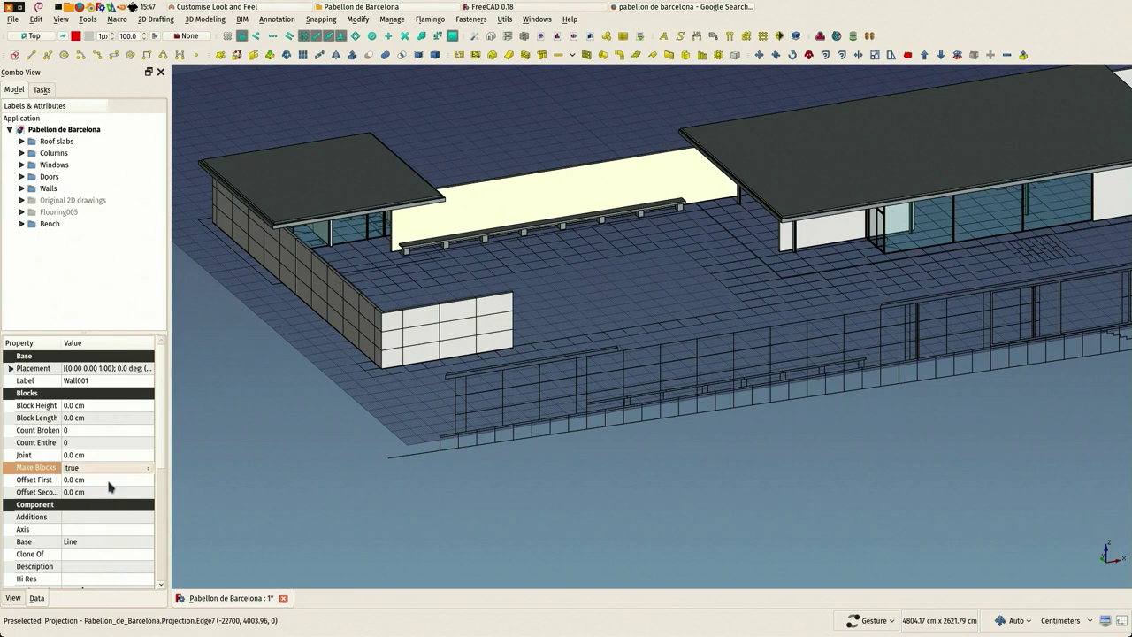
# Step: Set the bench wall's block height to 100 cm and its block length to 200 cm
pyautogui.click(107, 406)
pyautogui.write('1')
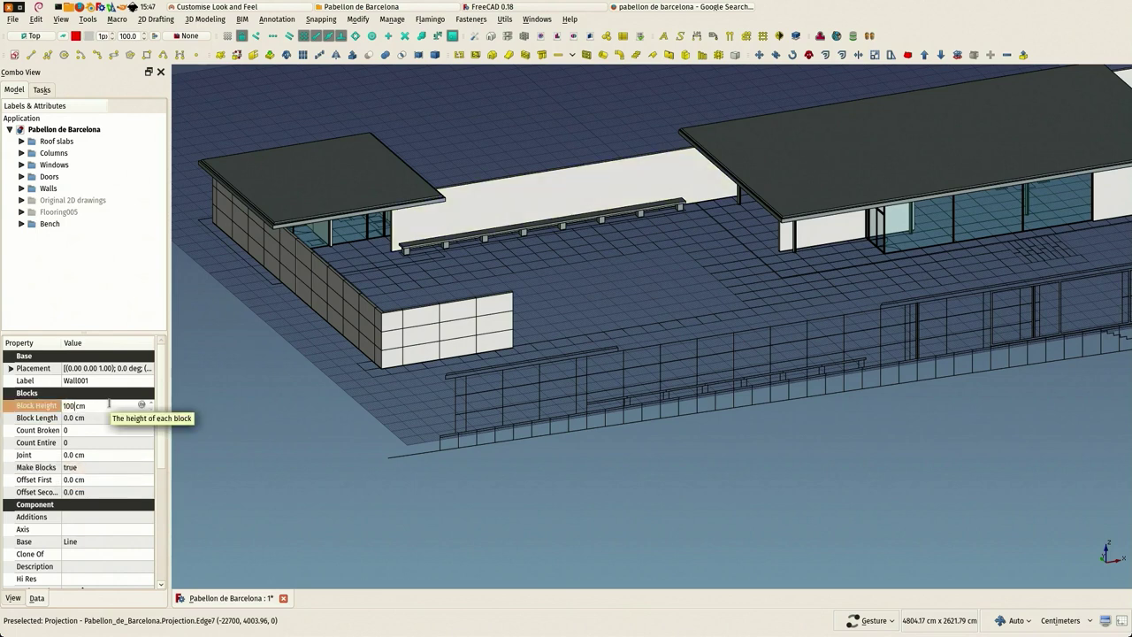
pyautogui.write('00')
pyautogui.press('Return')
pyautogui.click(107, 417)
pyautogui.write('200')
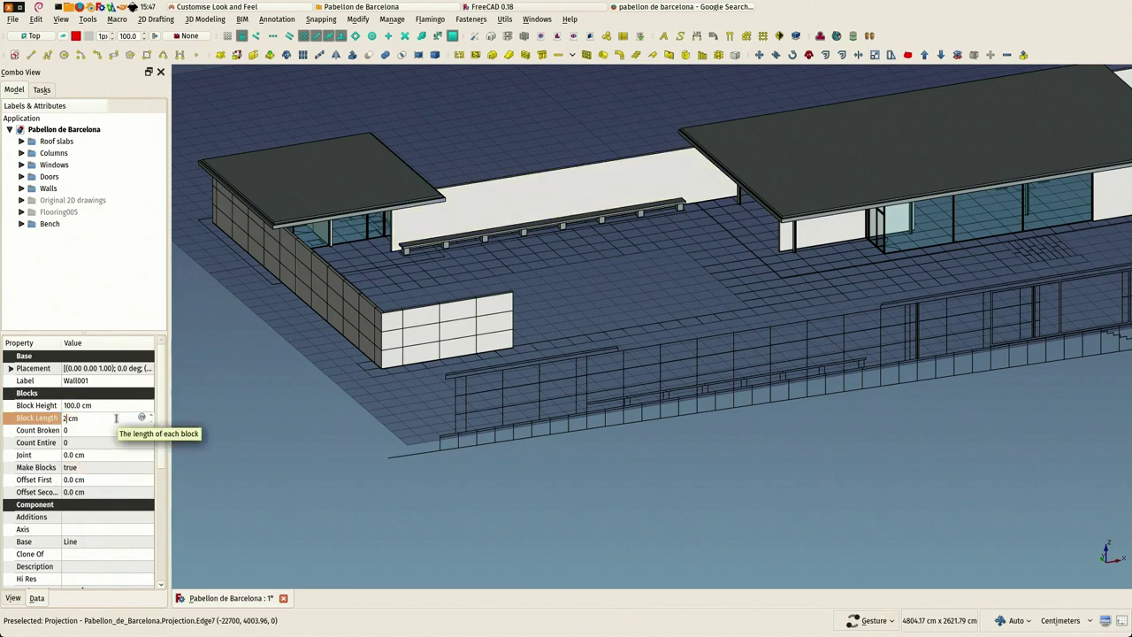
pyautogui.press('Return')
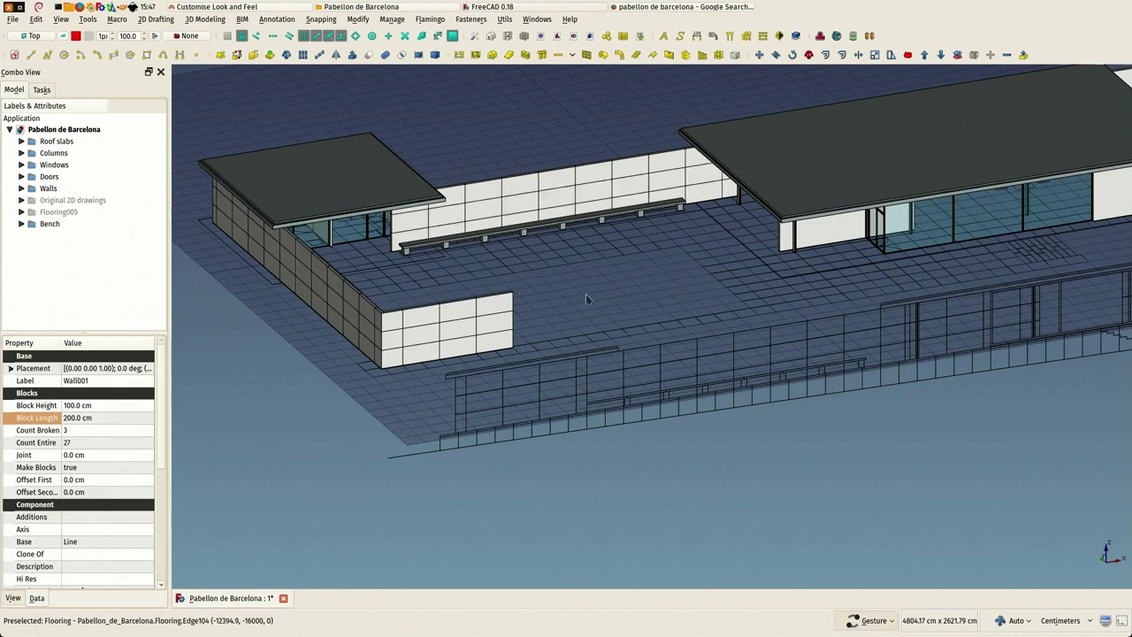
# Step: Set block height 100 cm and block length 200 cm for the short wall beside the main building's glass entrance
pyautogui.scroll(-3, 585, 294)
pyautogui.moveTo(639, 289); pyautogui.dragTo(716, 276)
pyautogui.scroll(3, 716, 276)
pyautogui.click(690, 252)
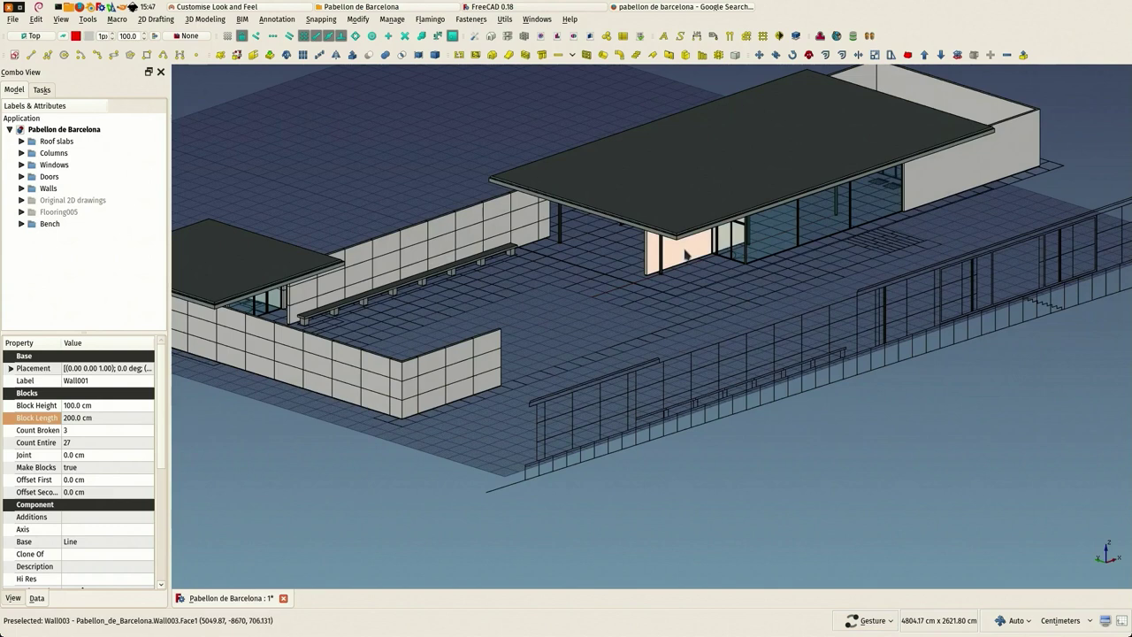
pyautogui.click(102, 406)
pyautogui.write('100')
pyautogui.press('Tab')
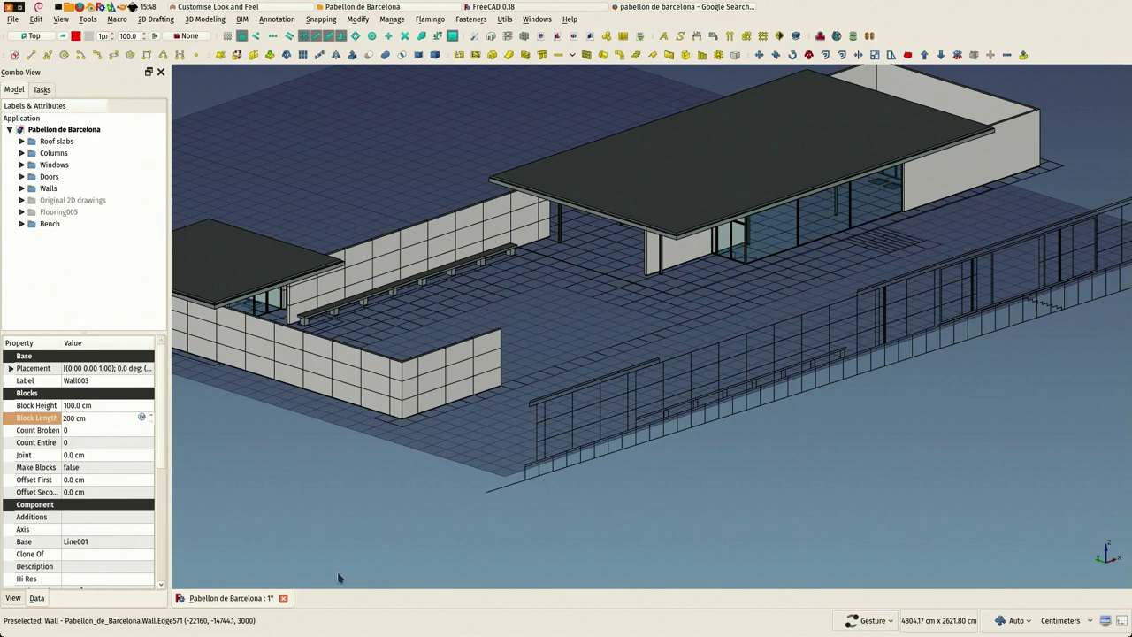
pyautogui.write('200')
# Step: Enable Make Blocks for the short wall beside the glass entrance and clear the selection
pyautogui.click(82, 469)
pyautogui.click(78, 467)
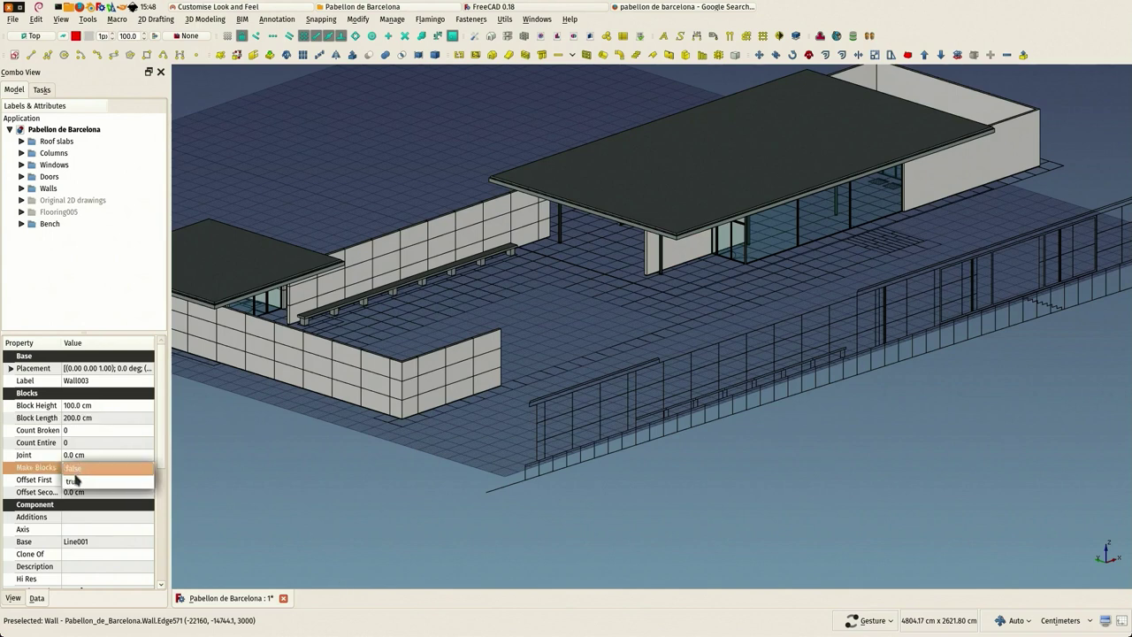
pyautogui.click(76, 486)
pyautogui.click(698, 471)
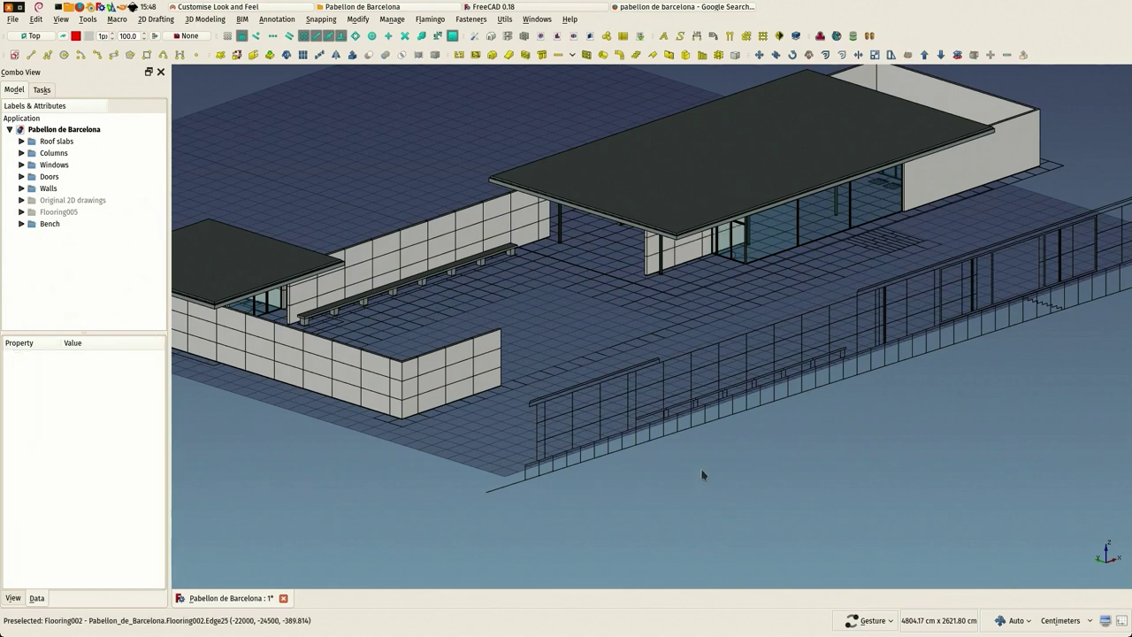
# Step: Set block height 100 cm and block length 200 cm for the wall enclosing the courtyard at the main building's far end
pyautogui.scroll(-3, 703, 475)
pyautogui.moveTo(766, 389); pyautogui.dragTo(674, 398)
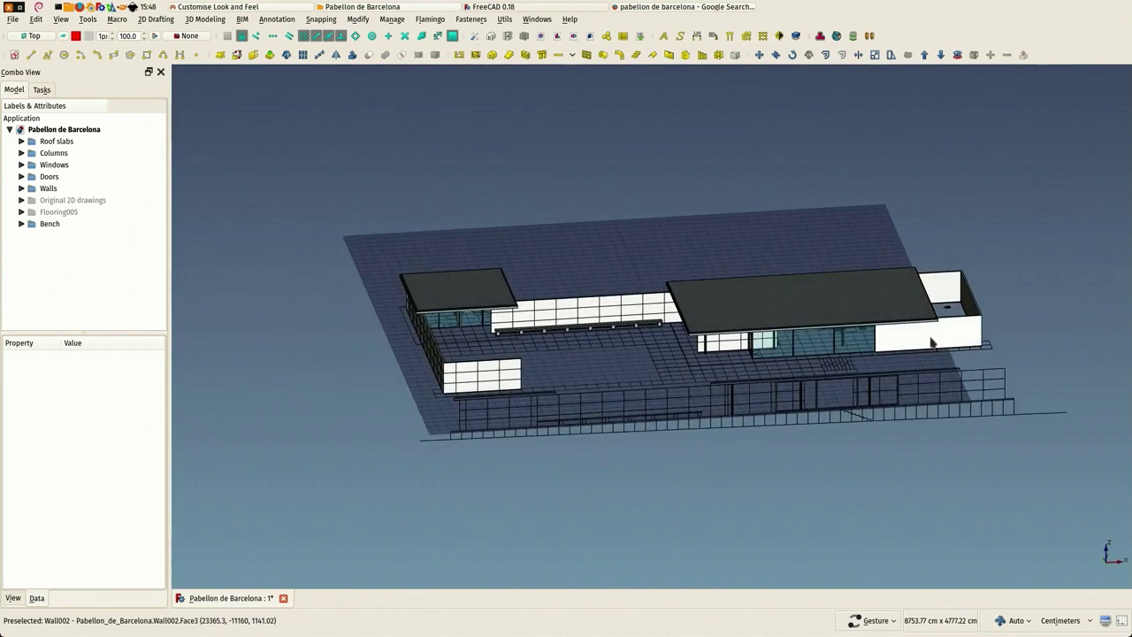
pyautogui.click(931, 343)
pyautogui.scroll(2, 932, 343)
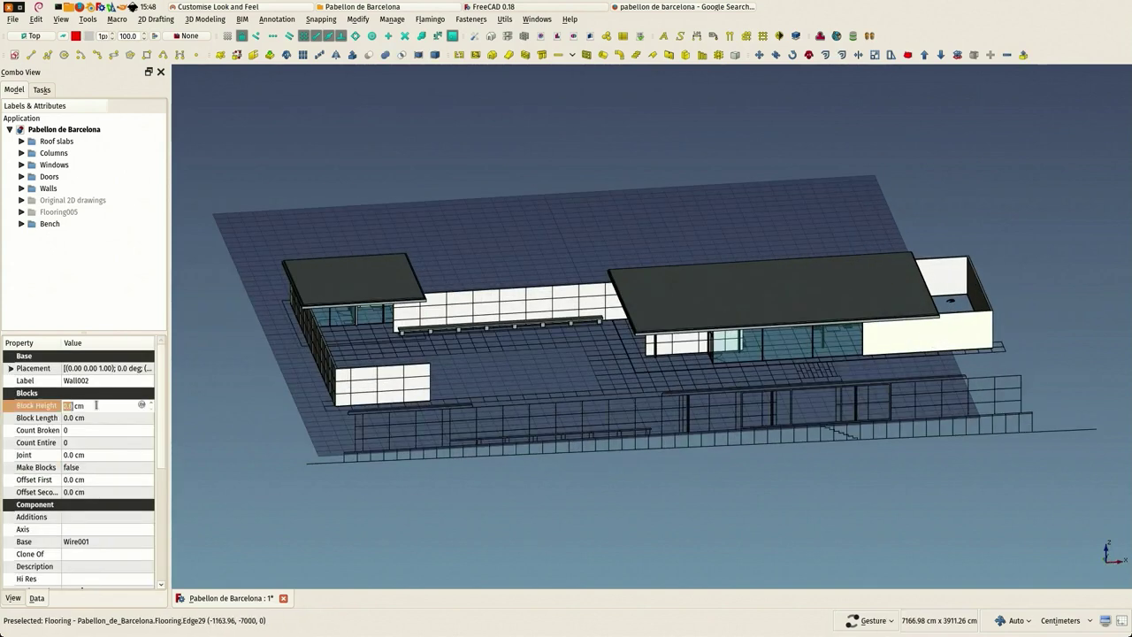
pyautogui.write('100')
pyautogui.press('Tab')
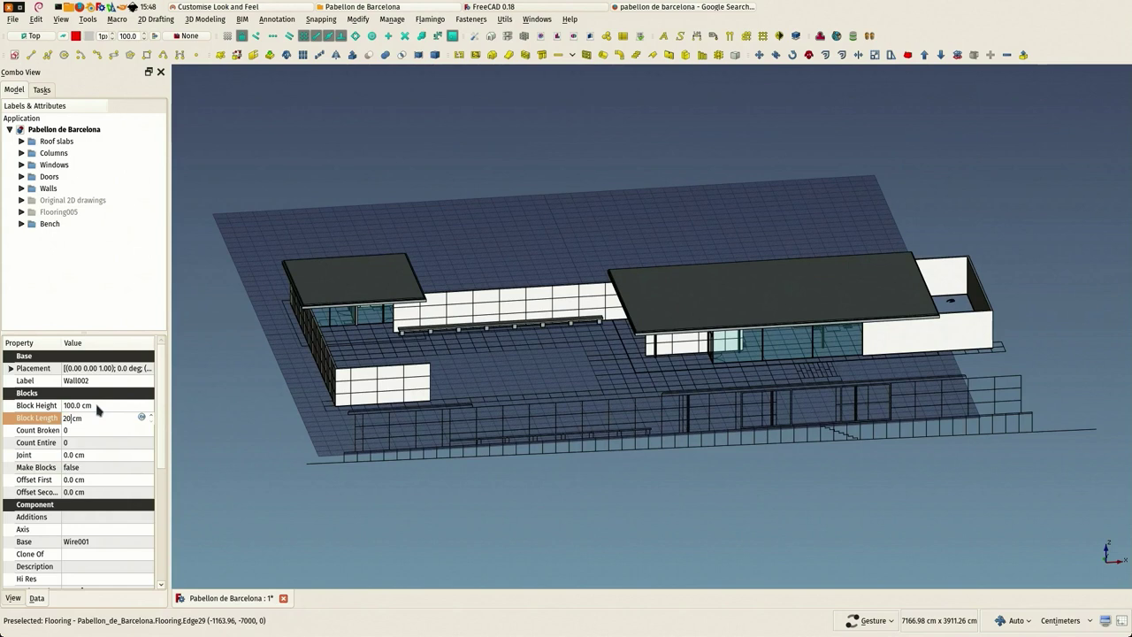
pyautogui.write('200')
# Step: Enable Make Blocks for the far-end courtyard wall and clear the selection
pyautogui.click(88, 467)
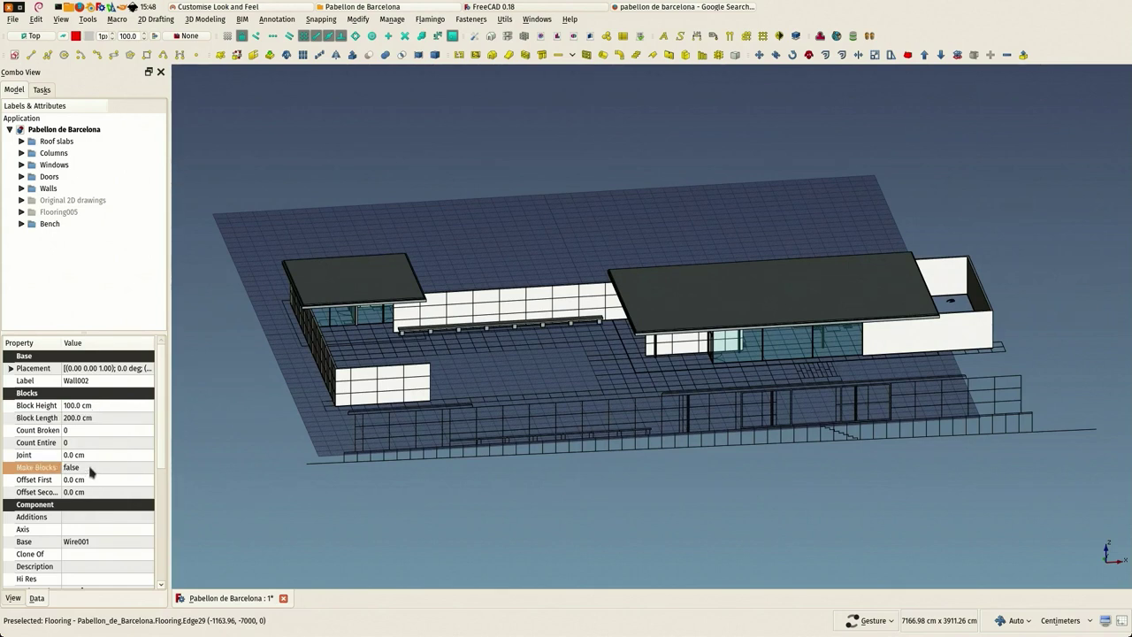
pyautogui.click(89, 467)
pyautogui.click(85, 469)
pyautogui.click(351, 516)
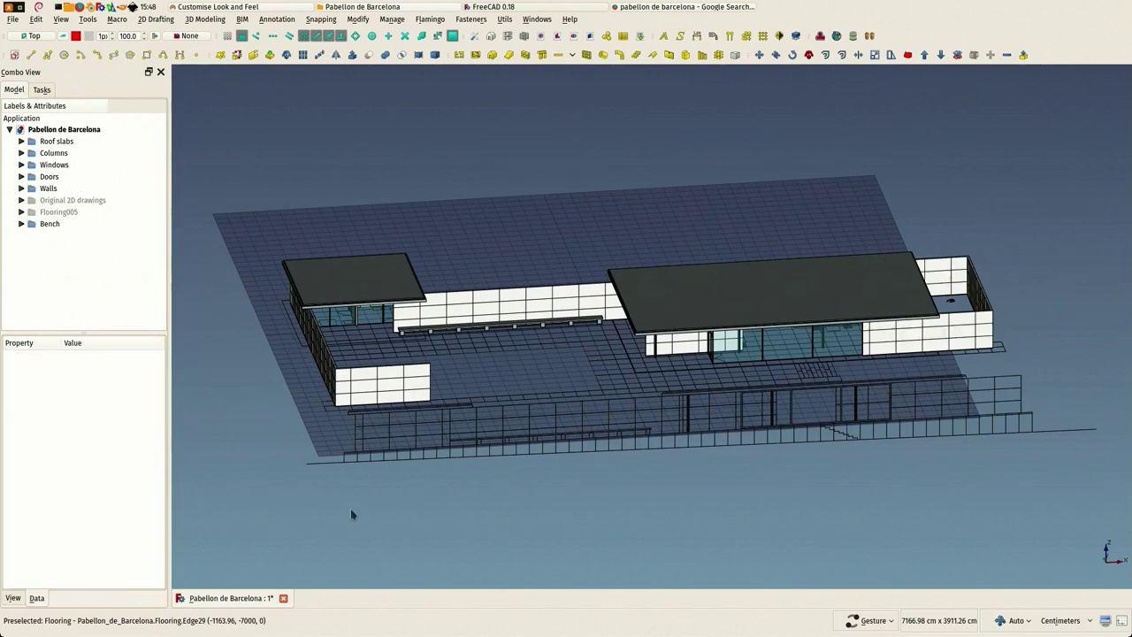
# Step: Make the Flooring005 group visible beneath the pavilion
pyautogui.moveTo(351, 516); pyautogui.dragTo(810, 464)
pyautogui.click(53, 214)
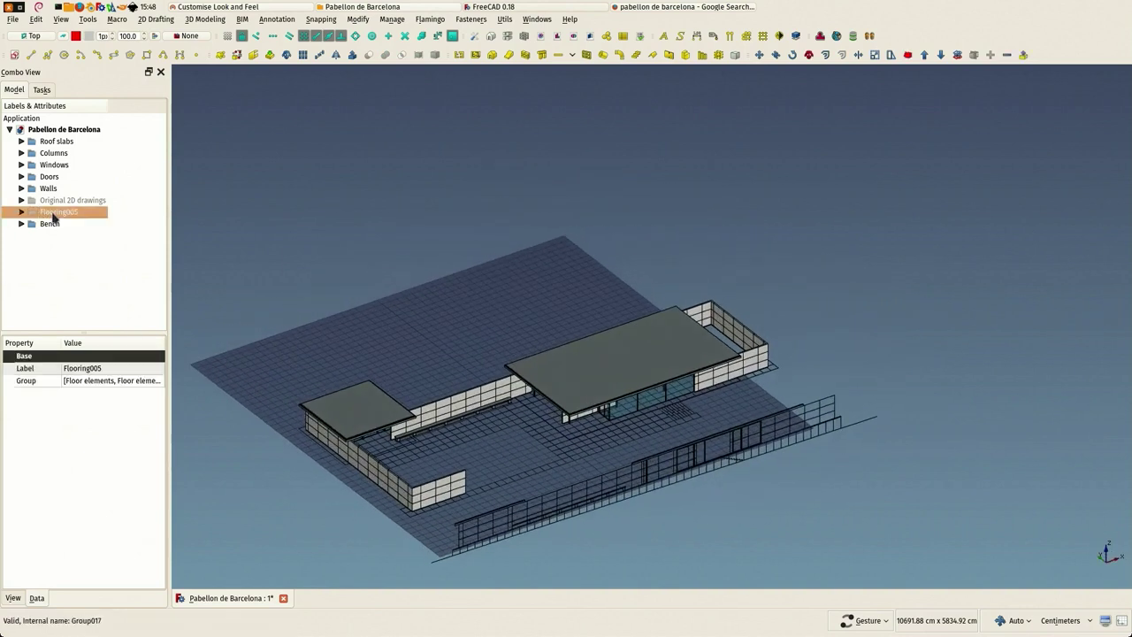
pyautogui.scroll(5, 442, 397)
pyautogui.scroll(-8, 430, 345)
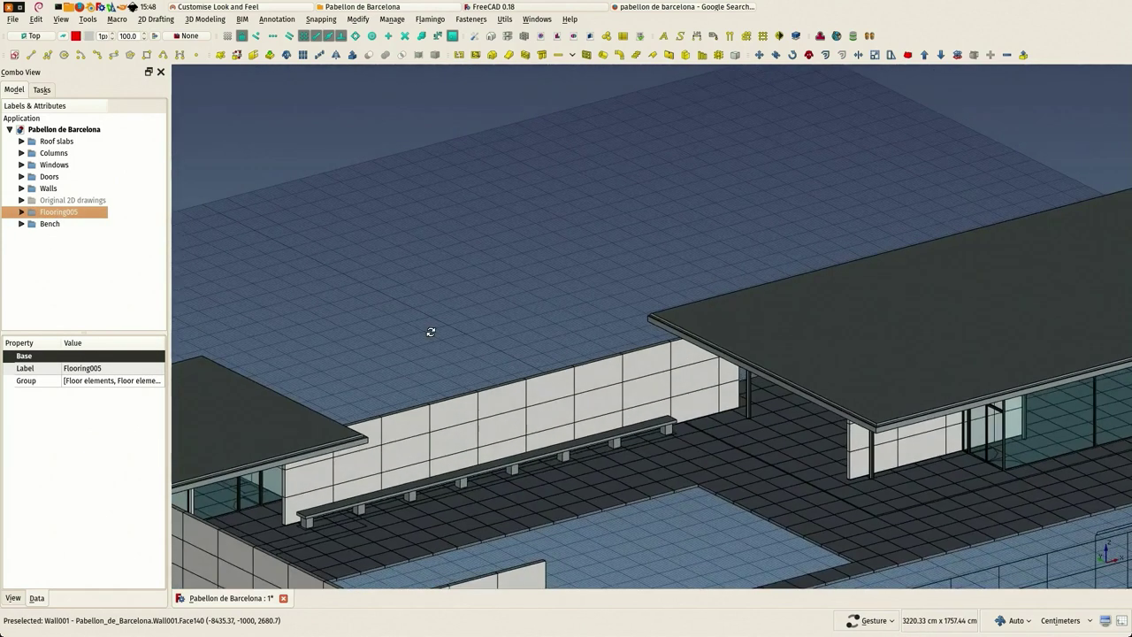
# Step: Hide the Floor plan and View front groups within Original 2D drawings
pyautogui.click(22, 200)
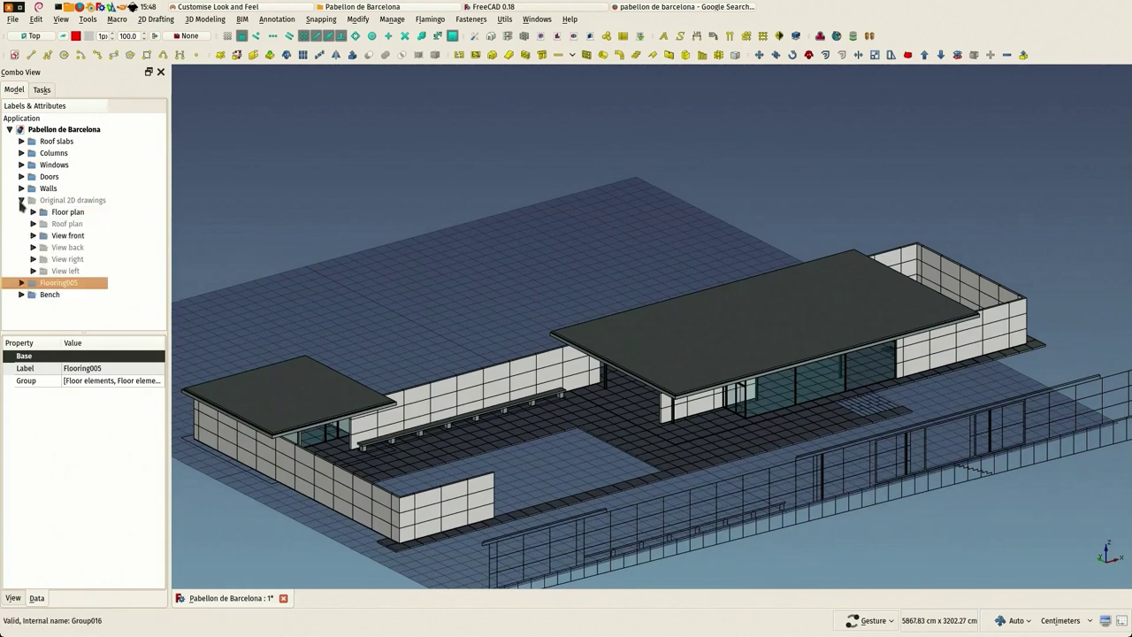
pyautogui.click(54, 213)
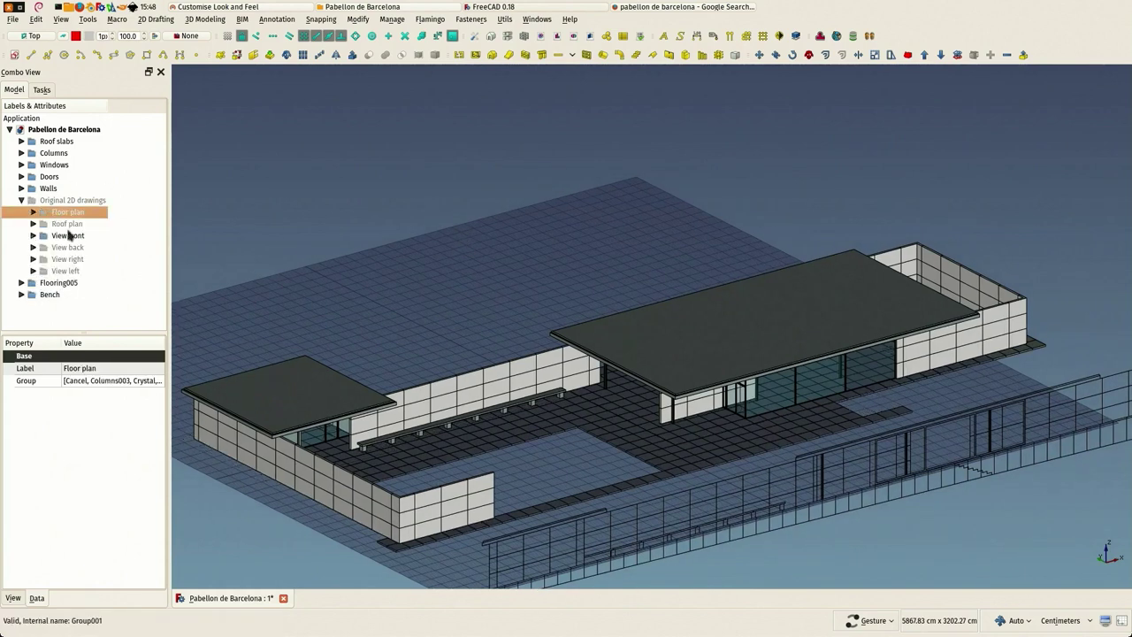
pyautogui.click(69, 235)
pyautogui.press('space')
pyautogui.click(300, 223)
# Step: Switch the 3D view to perspective and frame the bench wall and main building from near ground level
pyautogui.moveTo(558, 250); pyautogui.dragTo(556, 185)
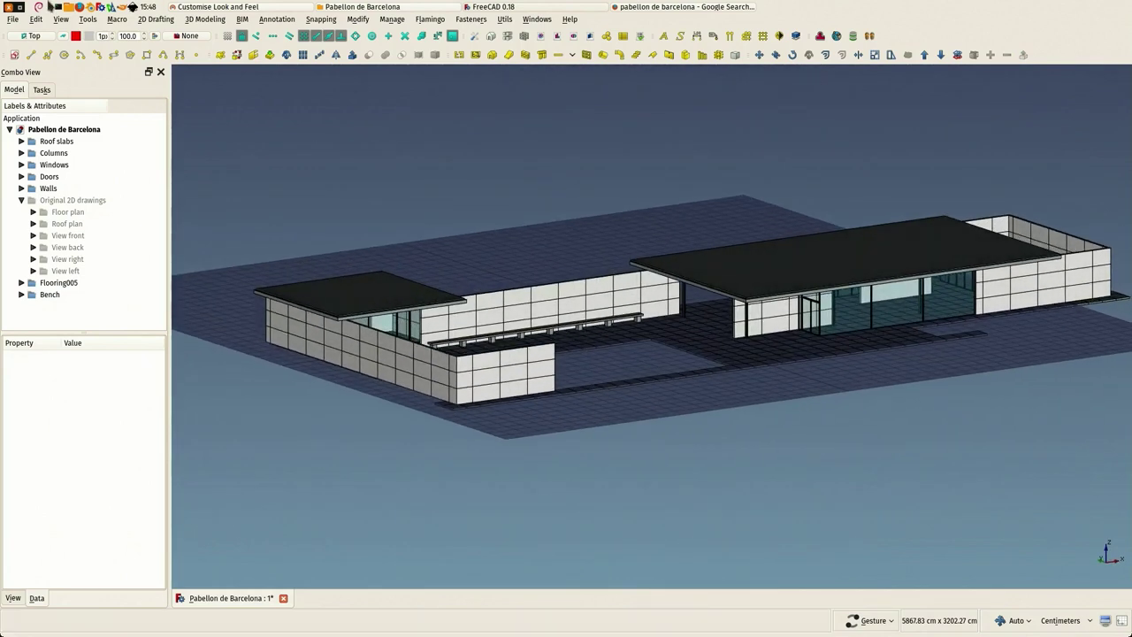
pyautogui.click(58, 19)
pyautogui.click(88, 55)
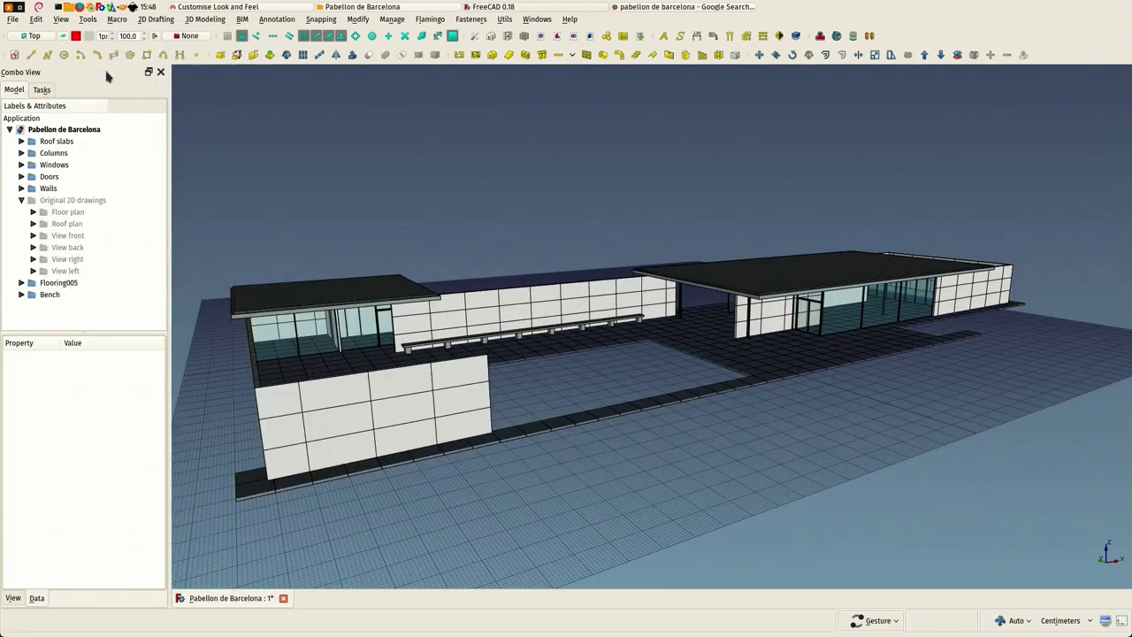
pyautogui.scroll(7, 618, 308)
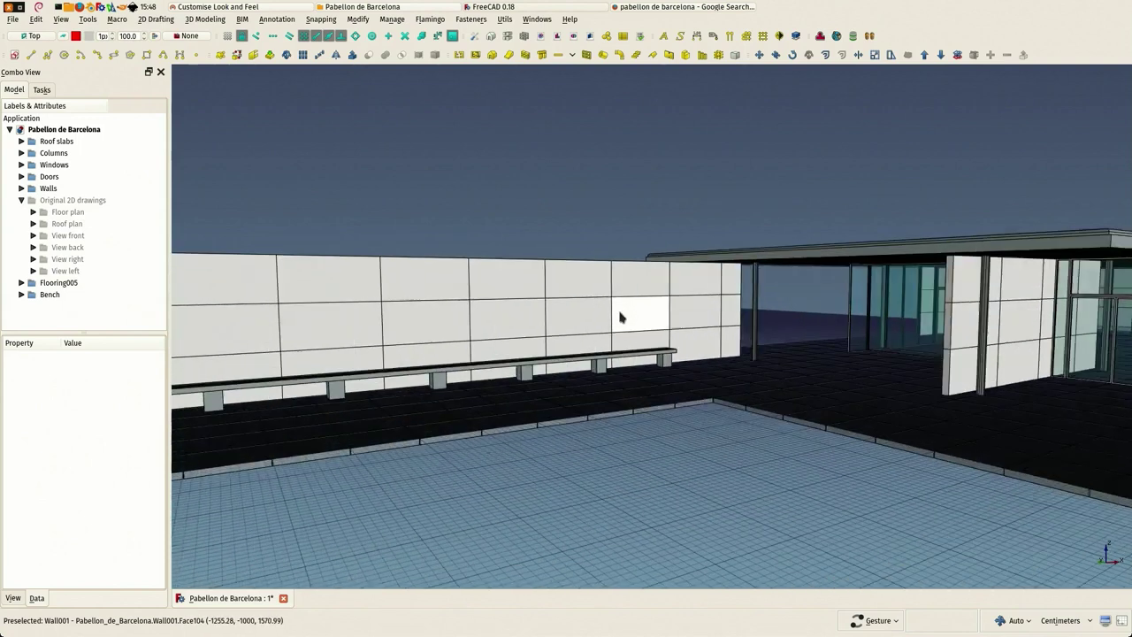
pyautogui.moveTo(619, 316); pyautogui.dragTo(599, 367)
pyautogui.scroll(3, 613, 369)
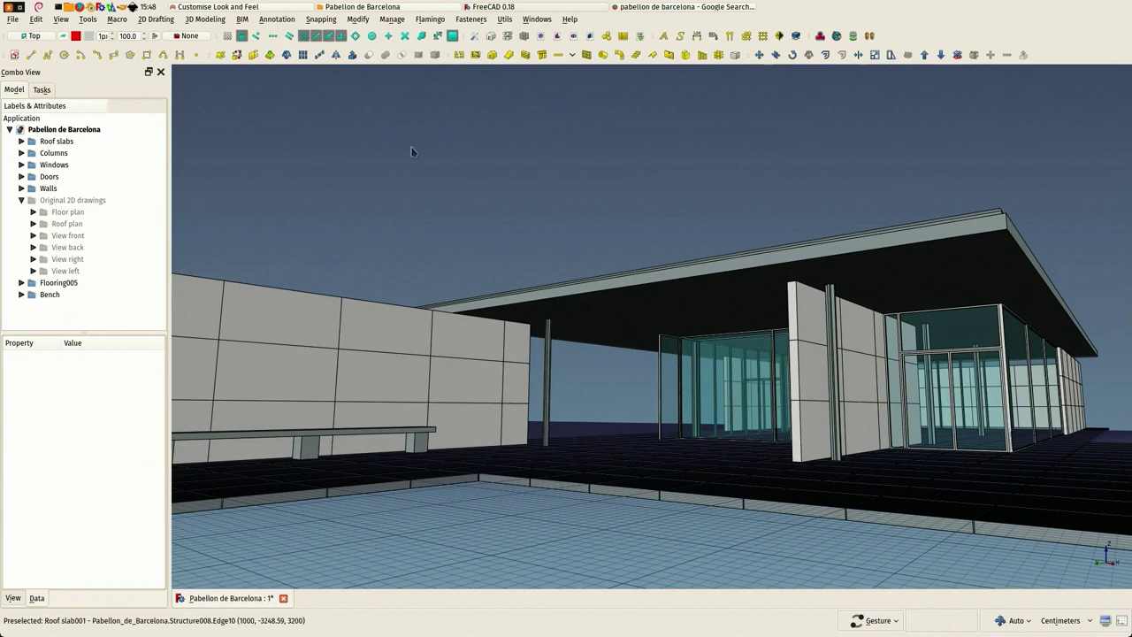
# Step: Save the pavilion document
pyautogui.click(11, 20)
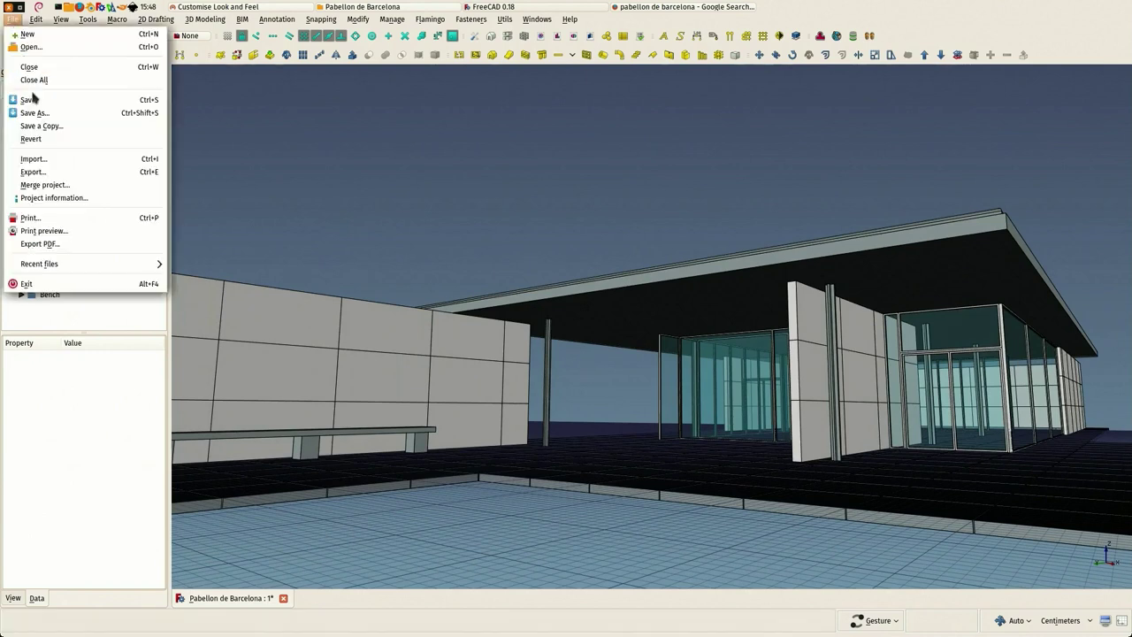